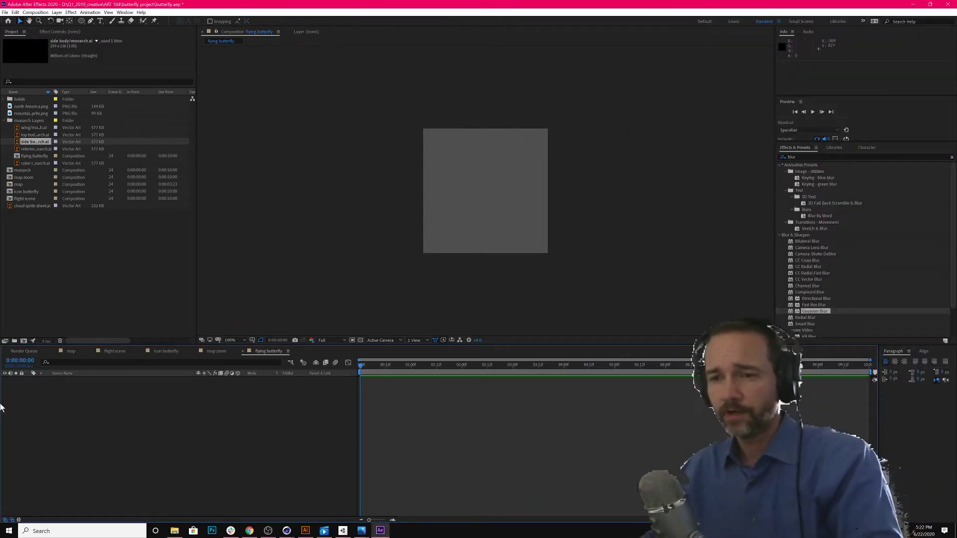
Add side body/monarch.ai at 79% scale shifted right, then add wing/monarch.ai above it
drag(44, 143, 456, 221)
key(s)
drag(209, 388, 200, 386)
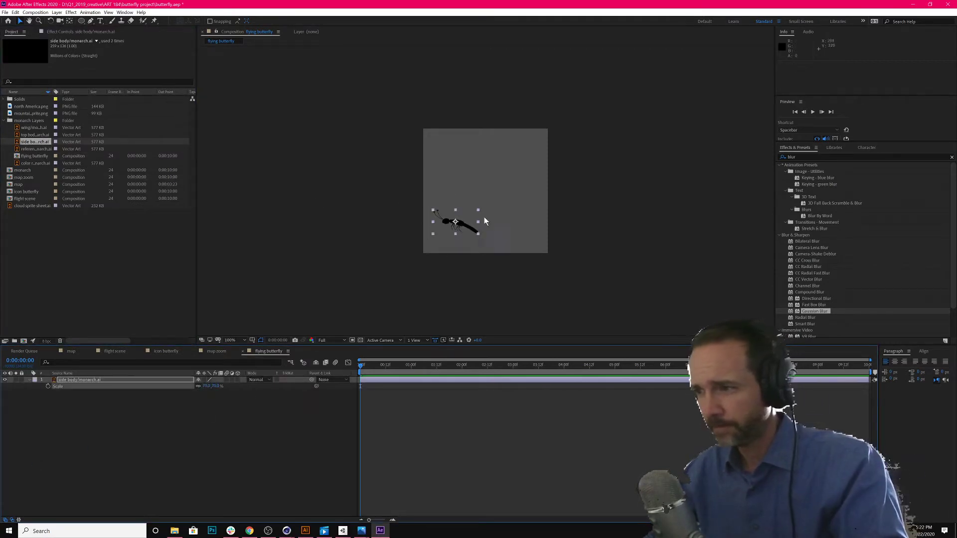
drag(470, 228, 495, 227)
drag(31, 128, 401, 222)
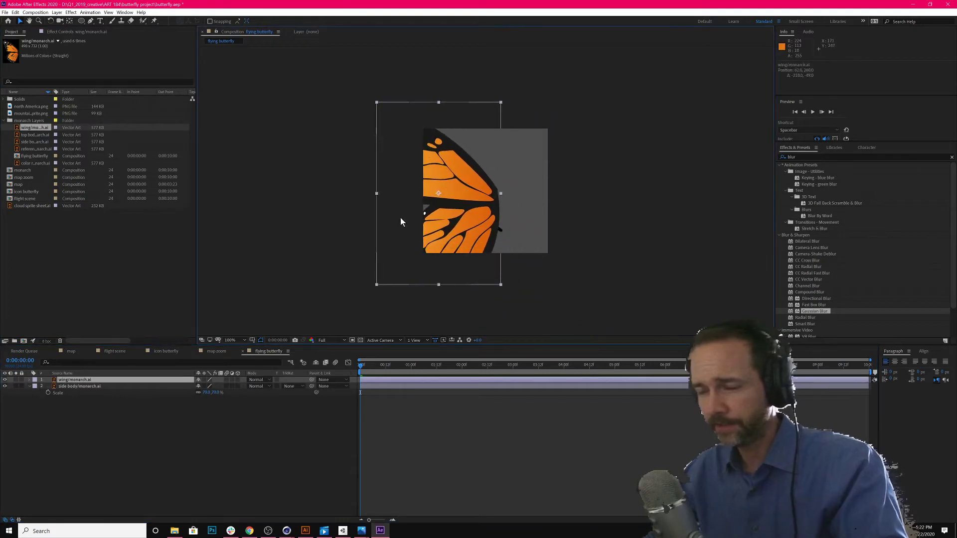
Make both layers 3D, move the wing's anchor to its inner edge, and tilt it 57° on Y
click(238, 380)
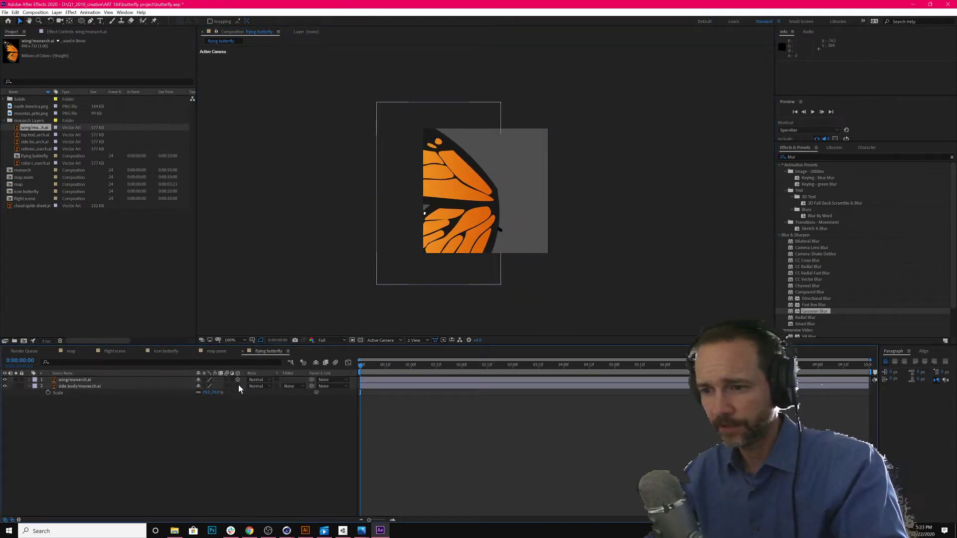
click(238, 386)
click(96, 380)
key(r)
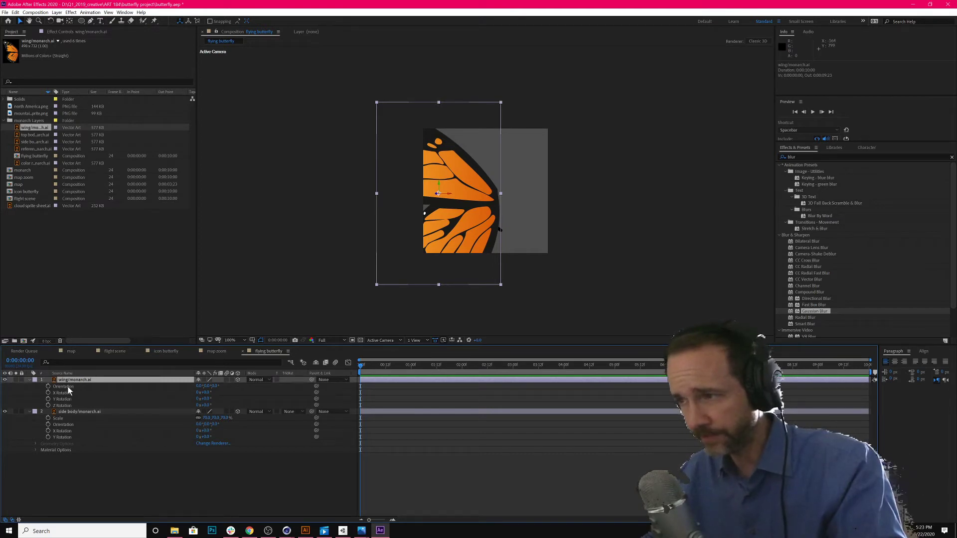
click(69, 21)
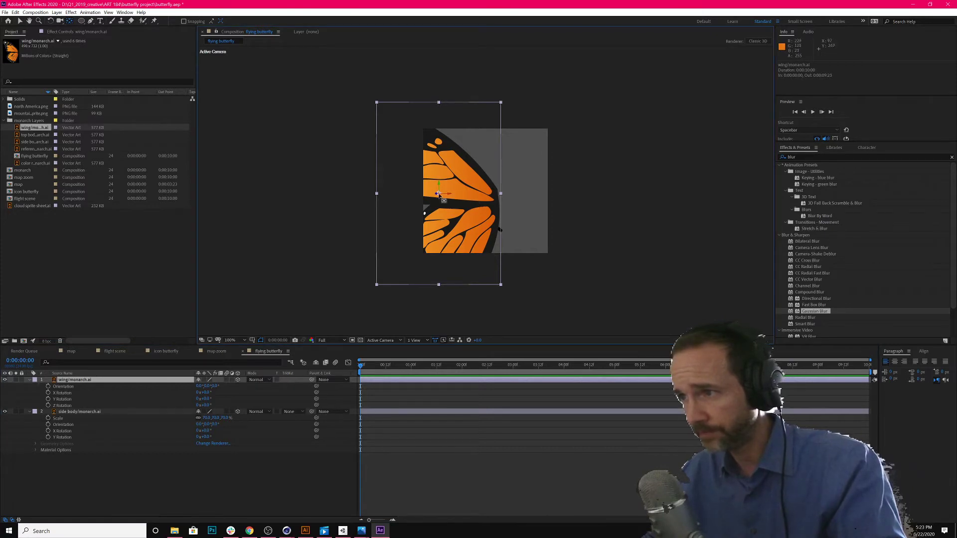
drag(438, 194, 496, 202)
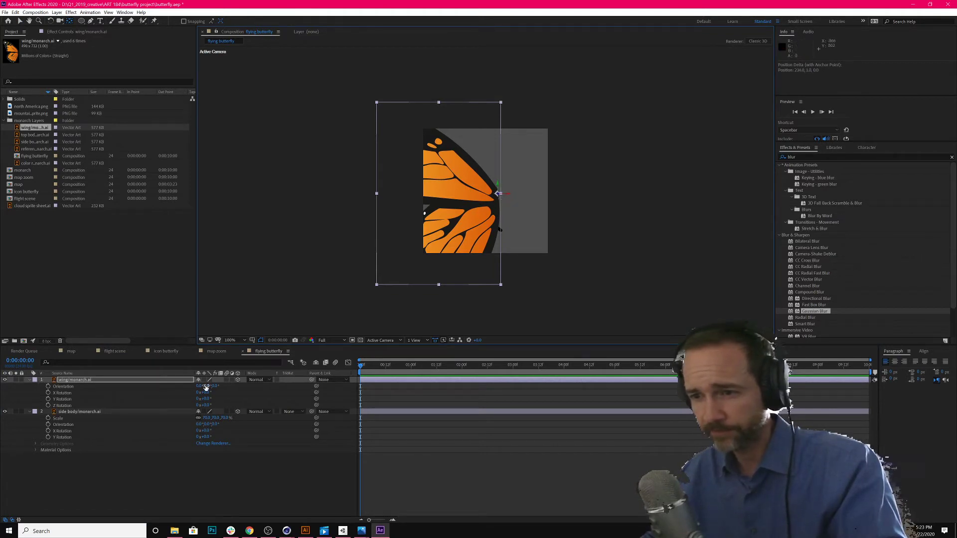
drag(206, 388, 249, 393)
Move the wing down-left onto the body and turn it edge-on around its Y axis
key(p)
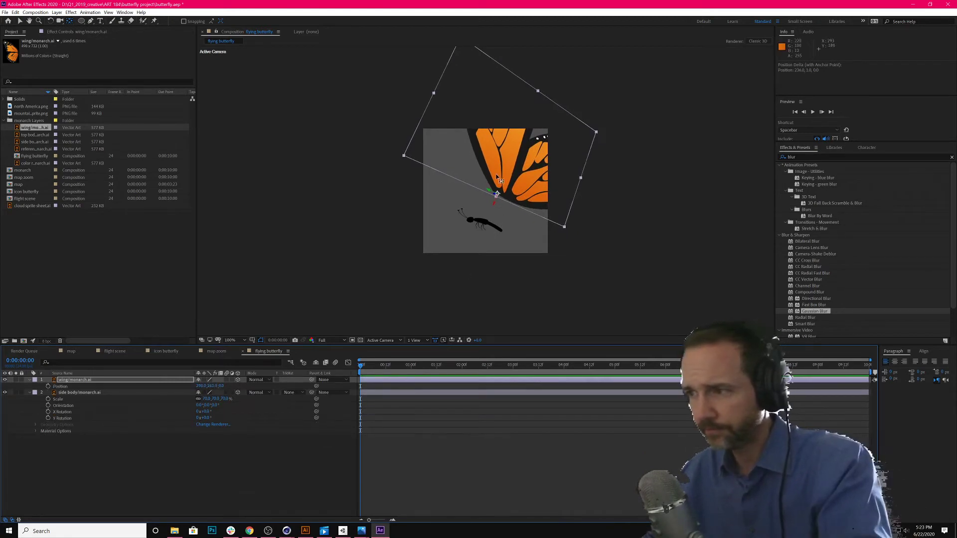
key(v)
drag(503, 166, 488, 191)
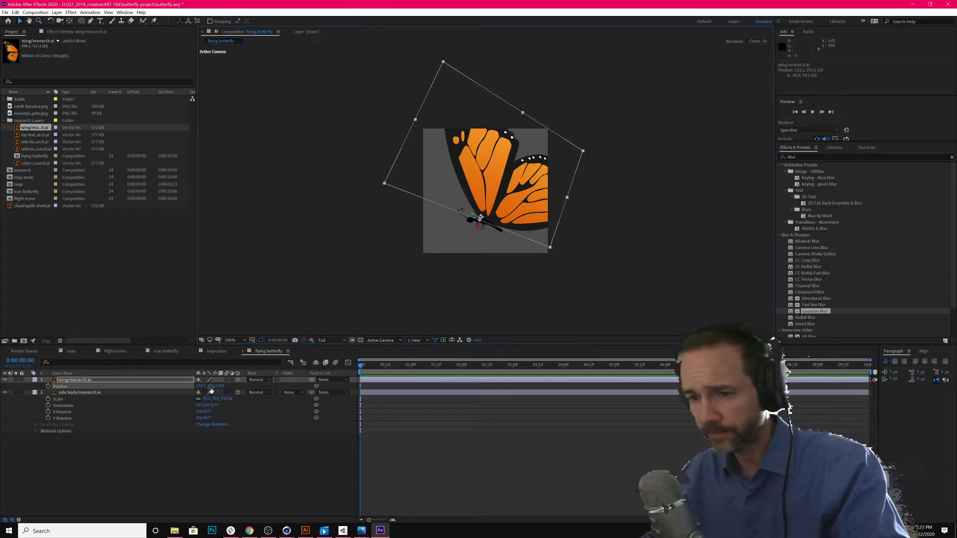
key(r)
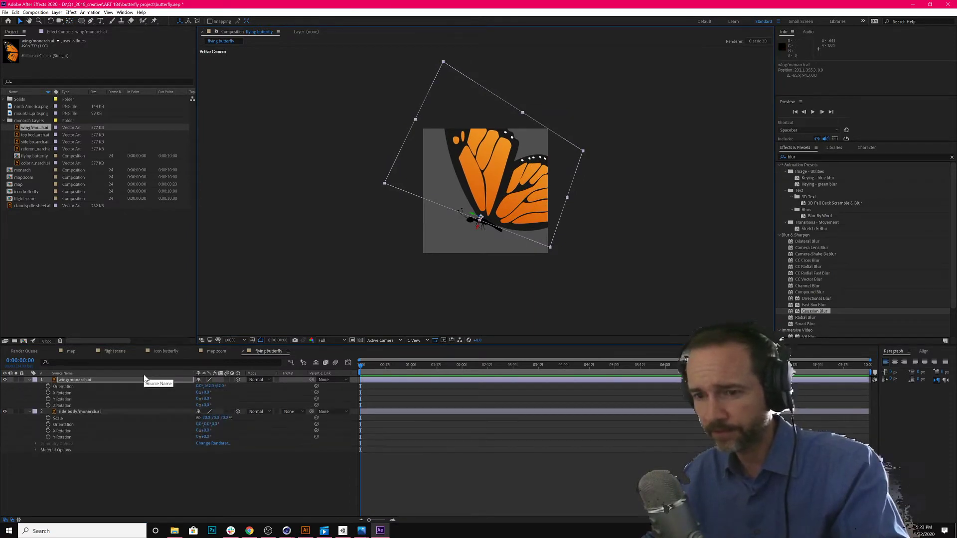
drag(207, 401, 182, 403)
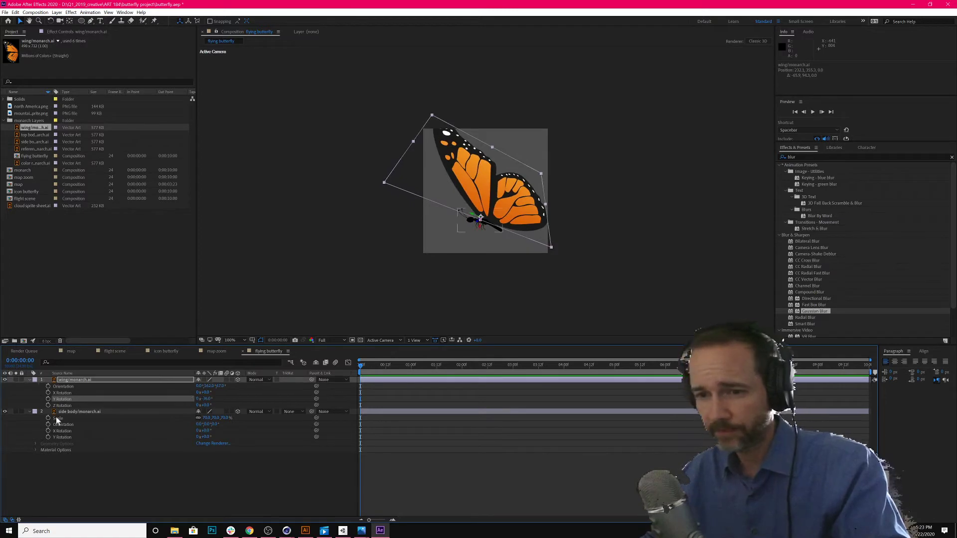
Scale the wing layer to 75% and the side body layer to 30%
click(75, 381)
key(s)
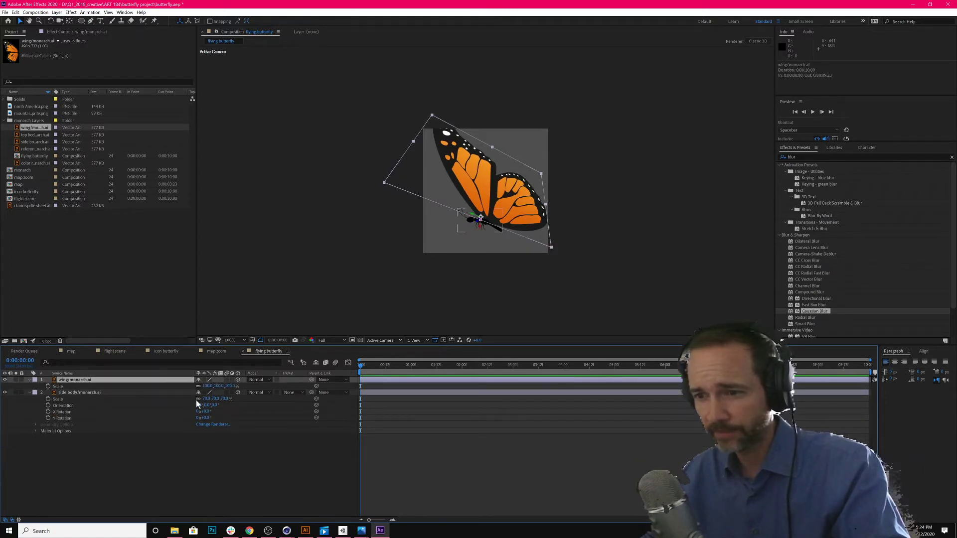
drag(205, 386, 177, 394)
key(Return)
click(74, 393)
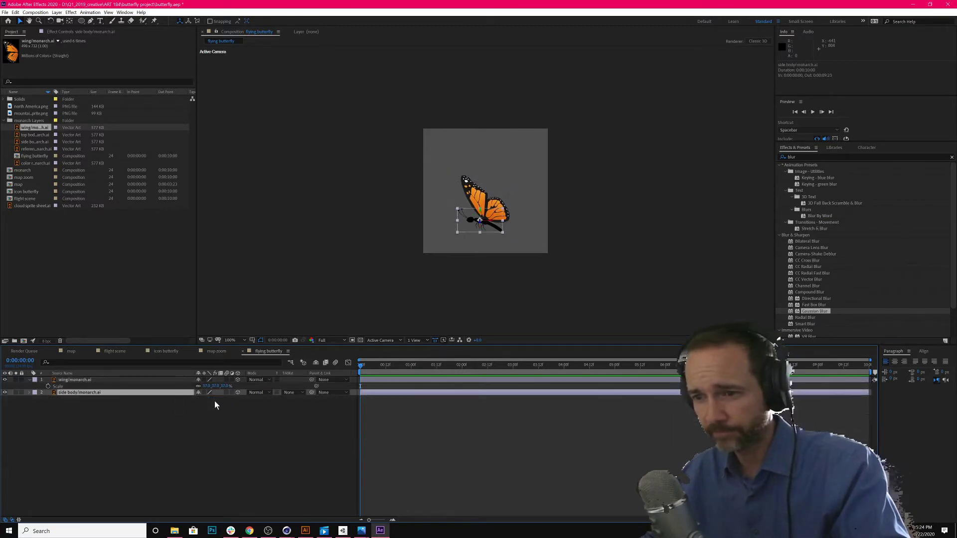
key(s)
drag(213, 400, 199, 399)
key(Return)
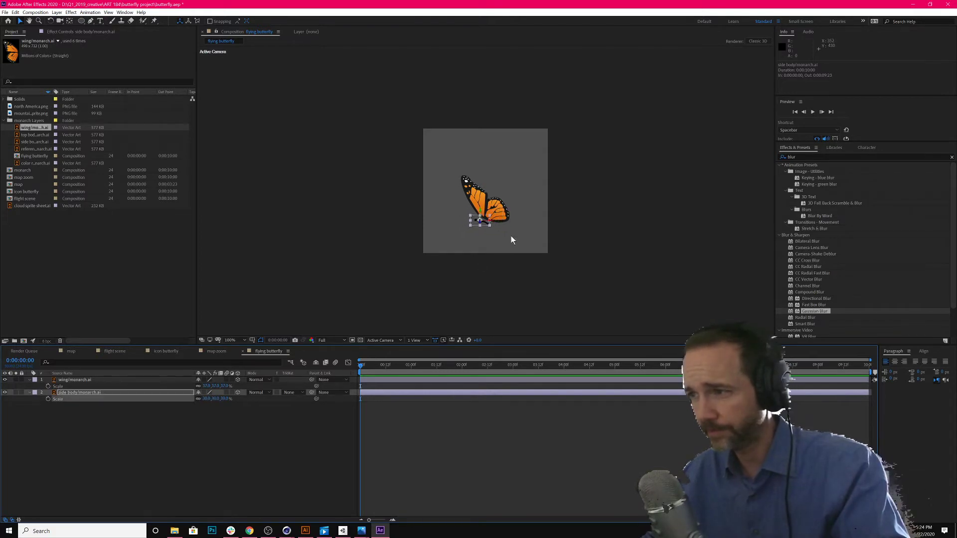
Nudge the wing down to meet the body and stack the wing layer beneath it
click(511, 240)
click(480, 220)
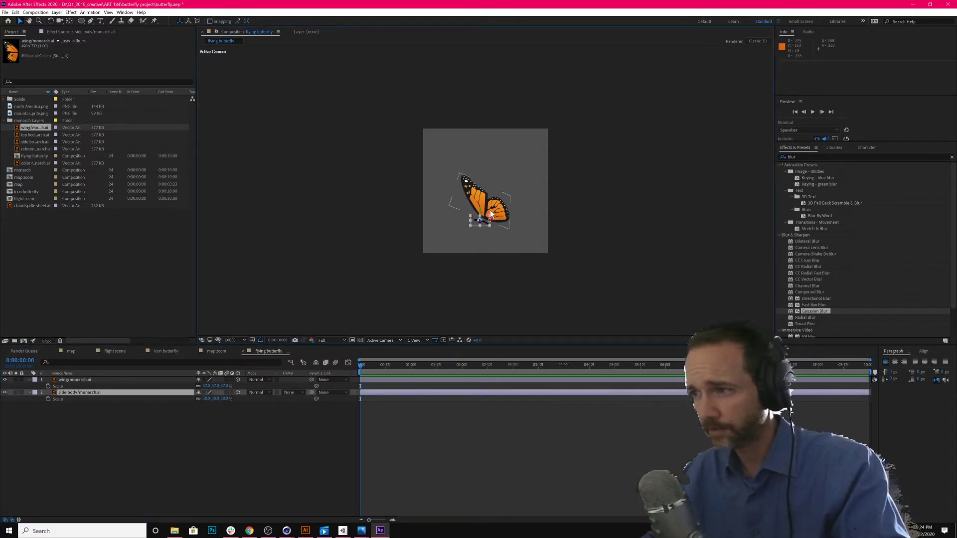
click(493, 209)
drag(494, 209, 493, 214)
drag(148, 384, 154, 427)
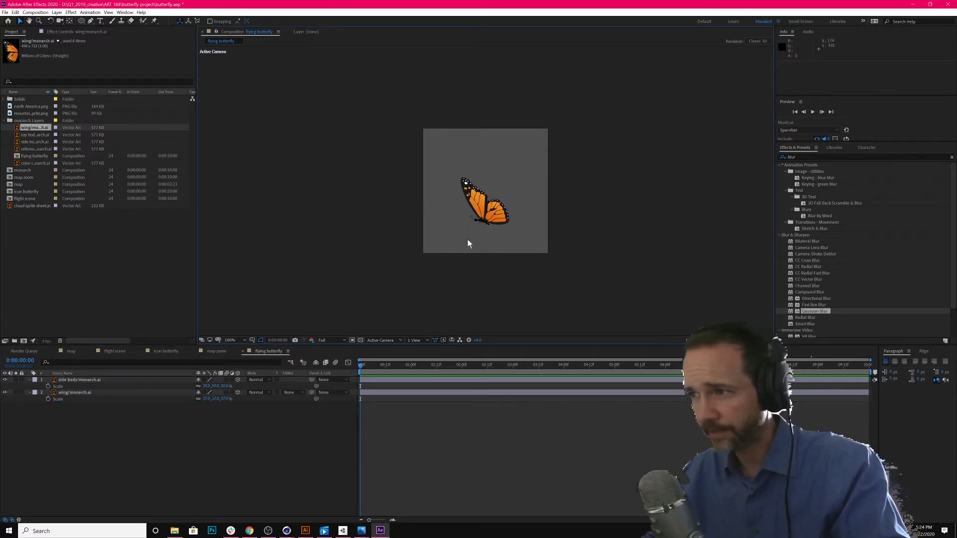
Show layer names and remove the stray pasted copy of the side body layer
click(96, 374)
click(97, 380)
key(ctrl+v)
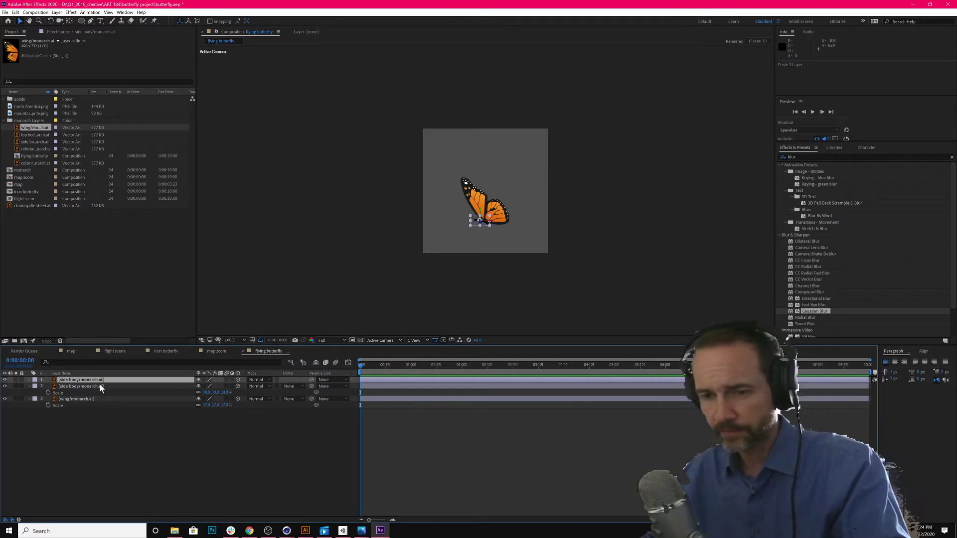
key(r)
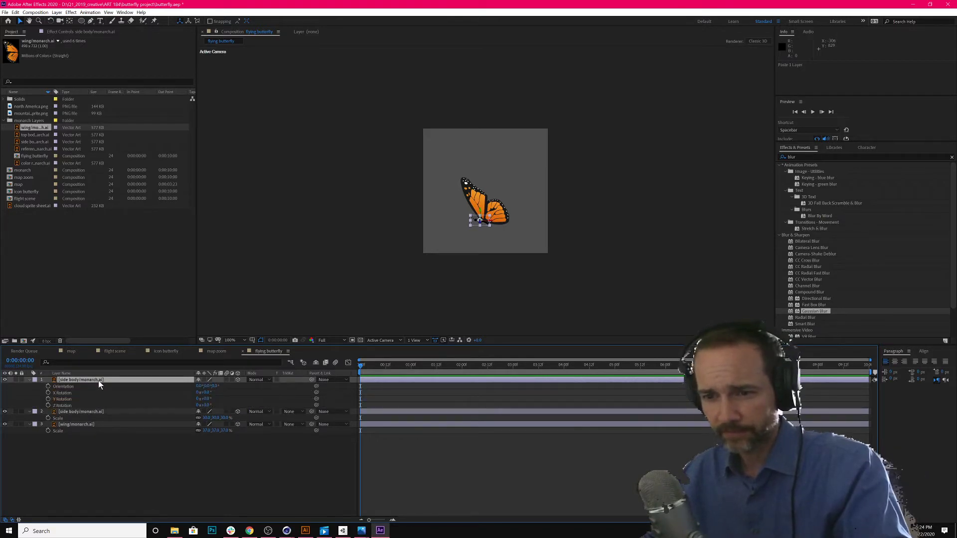
drag(198, 399, 215, 405)
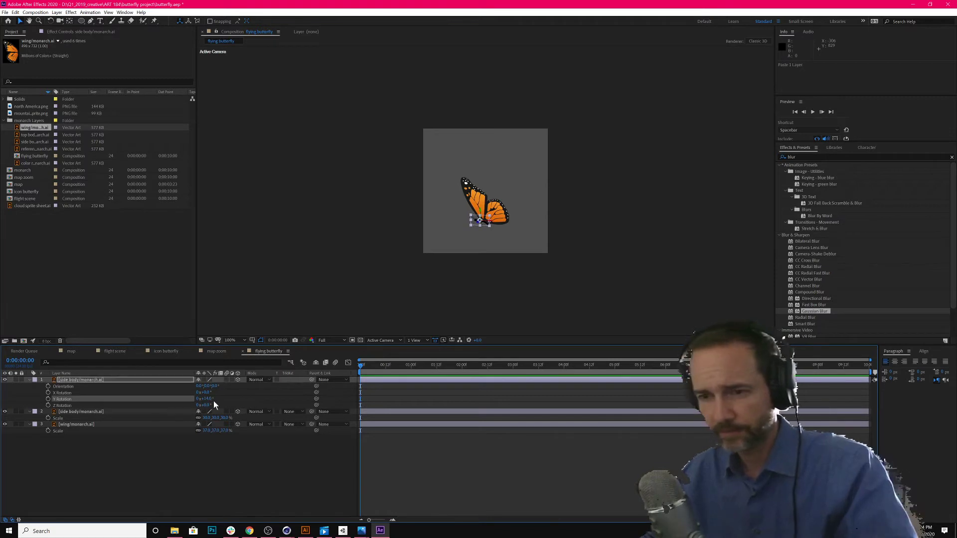
key(ctrl+z)
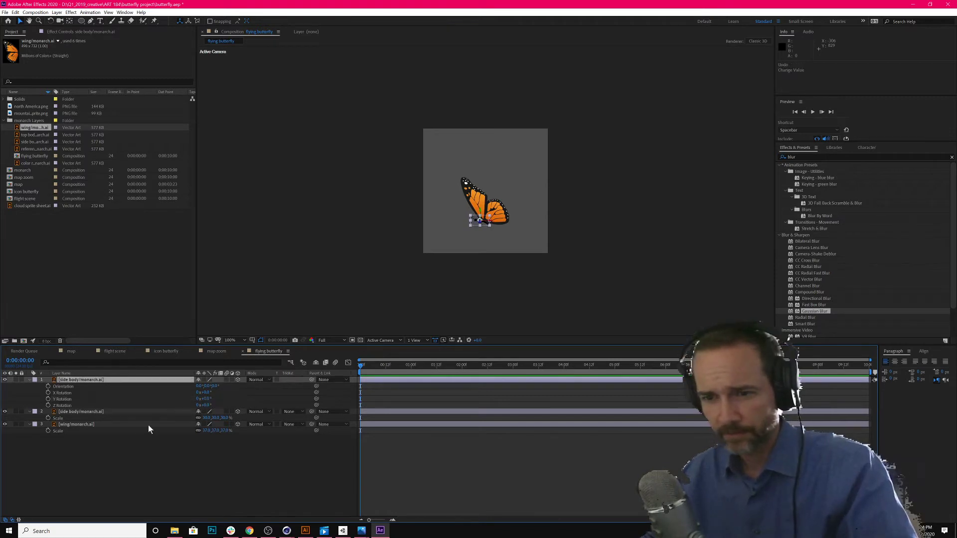
key(Delete)
Duplicate the wing, move the copy to the top, and rotate it about 17° on Y
click(98, 393)
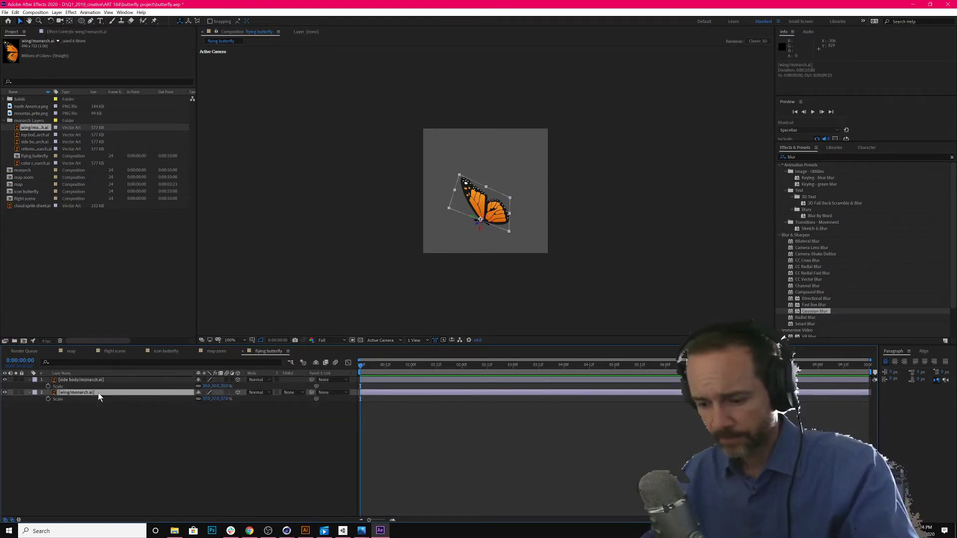
key(ctrl+d)
mouse_move(98, 393)
mouse_down()
mouse_move(82, 387)
mouse_move(94, 380)
mouse_up()
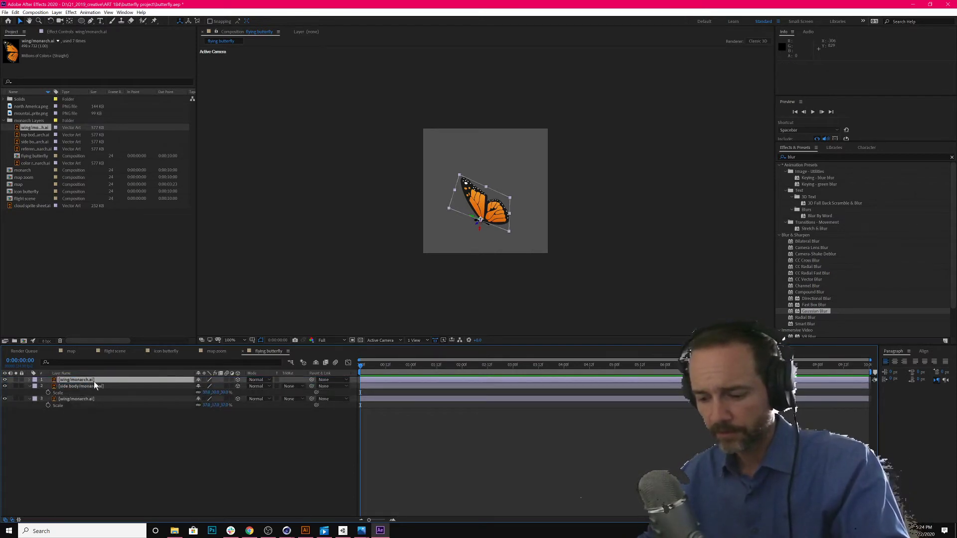
key(r)
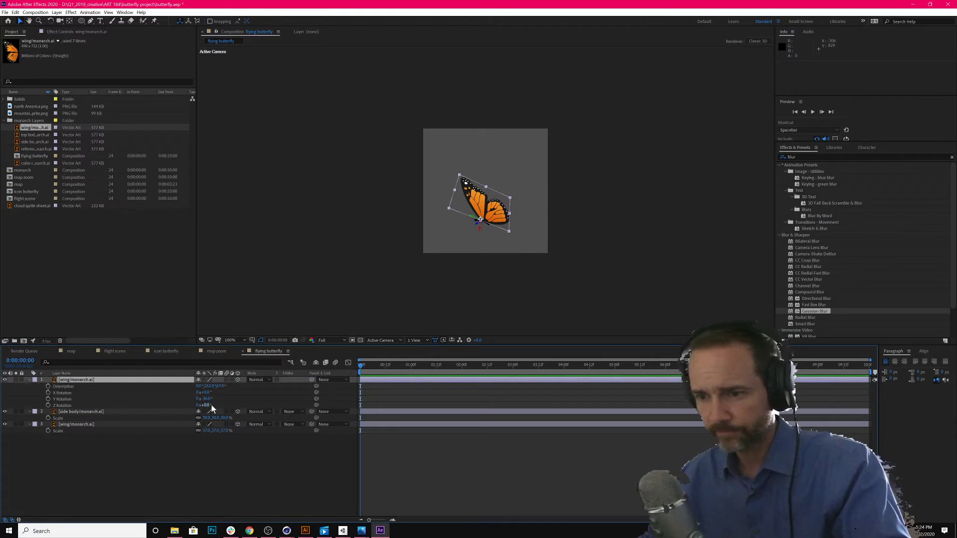
drag(204, 398, 247, 404)
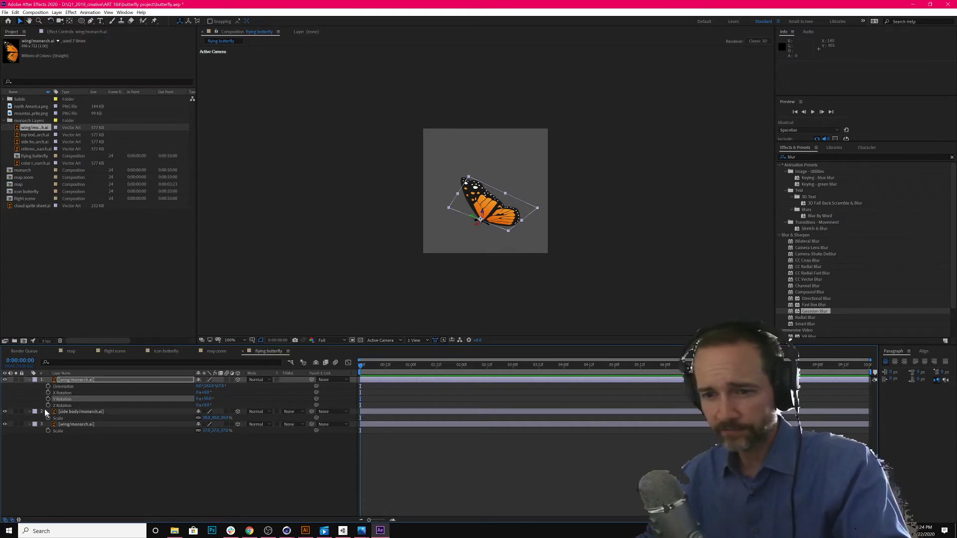
Parent both wing layers to the side body layer
click(30, 412)
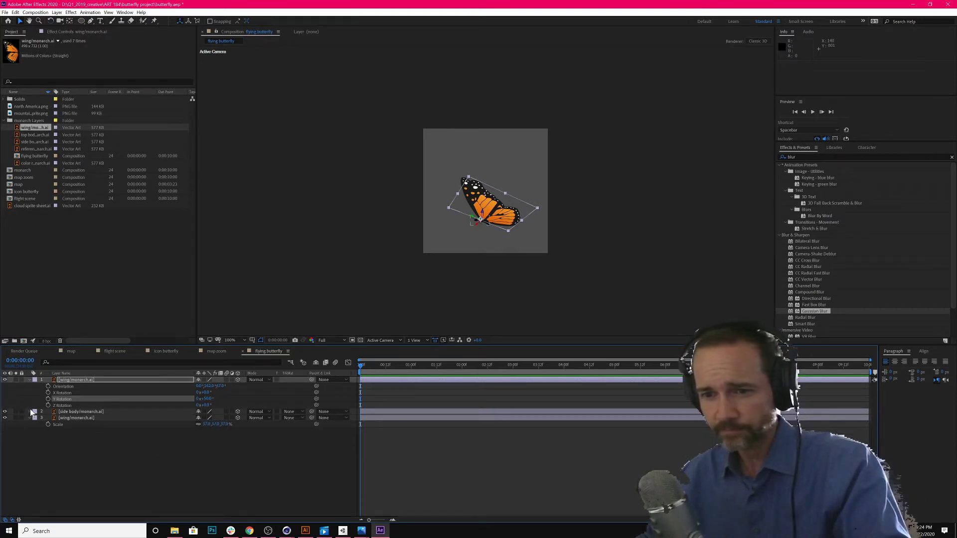
click(29, 380)
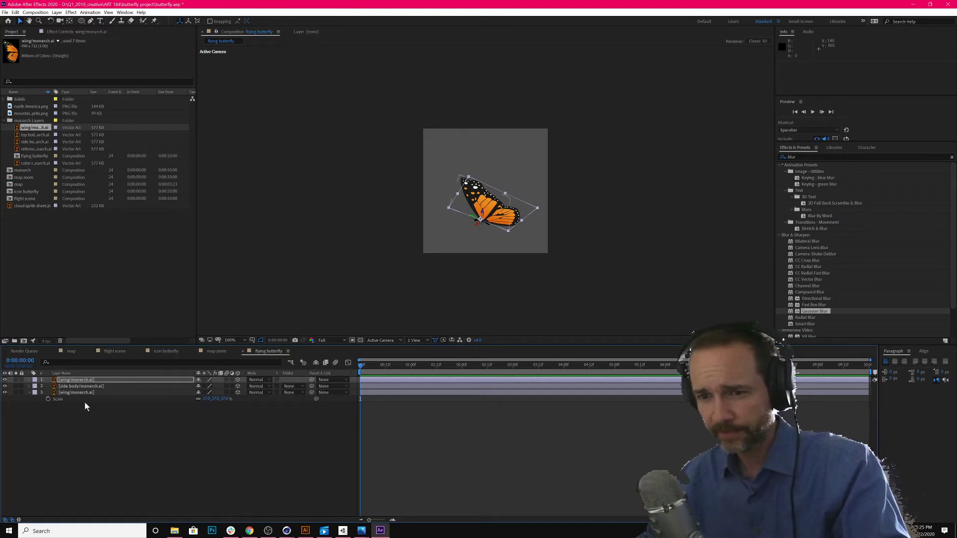
click(330, 380)
click(335, 406)
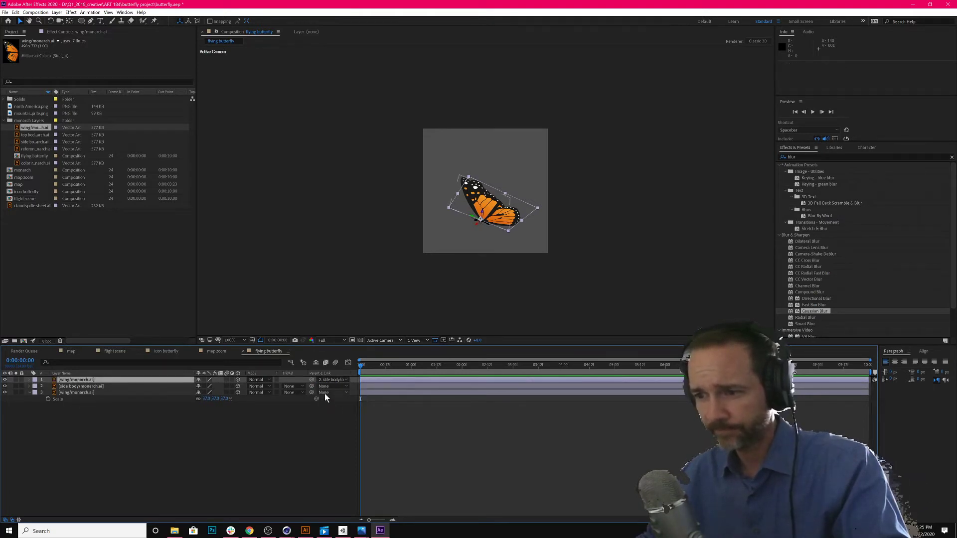
click(324, 393)
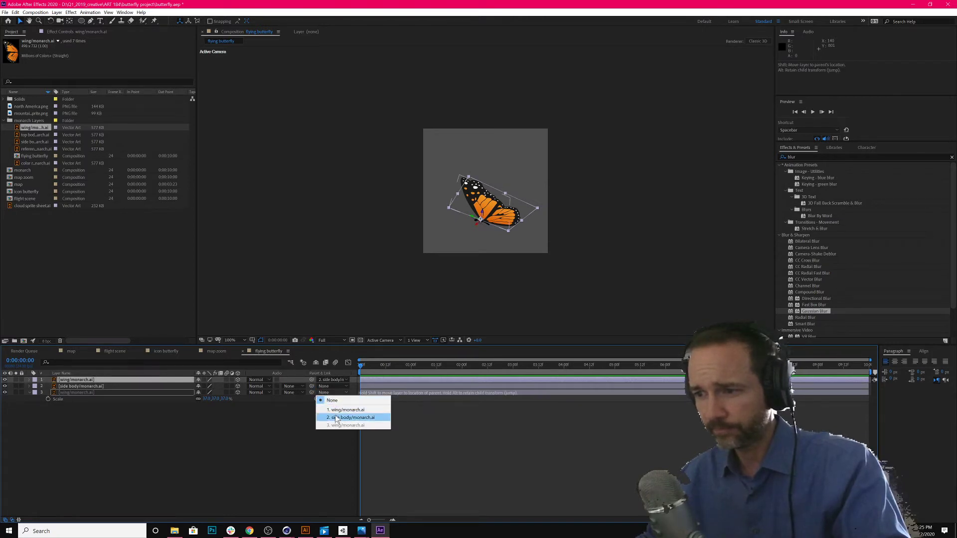
click(336, 418)
Add starting Y Rotation keyframes at 0:00 on both wing layers
click(118, 392)
key(r)
click(113, 380)
key(r)
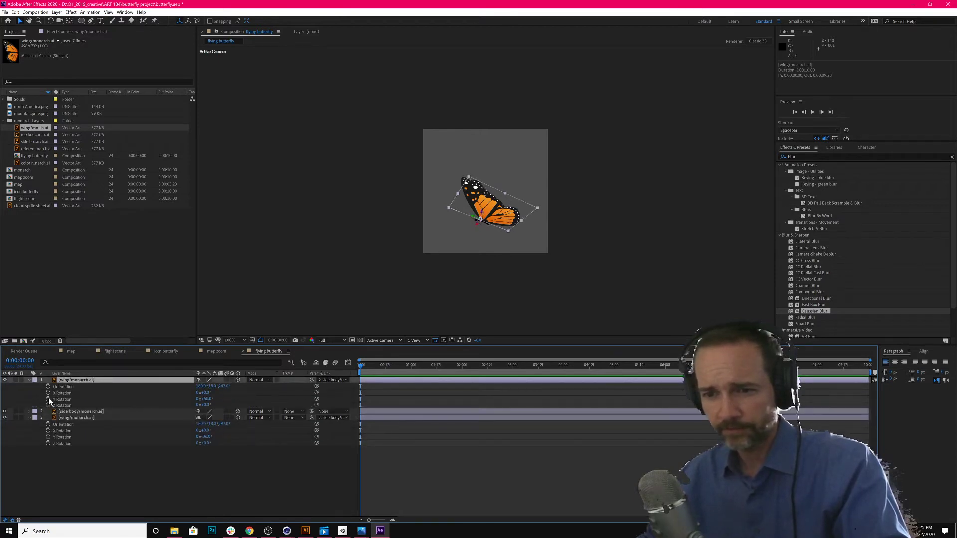
click(48, 399)
click(48, 437)
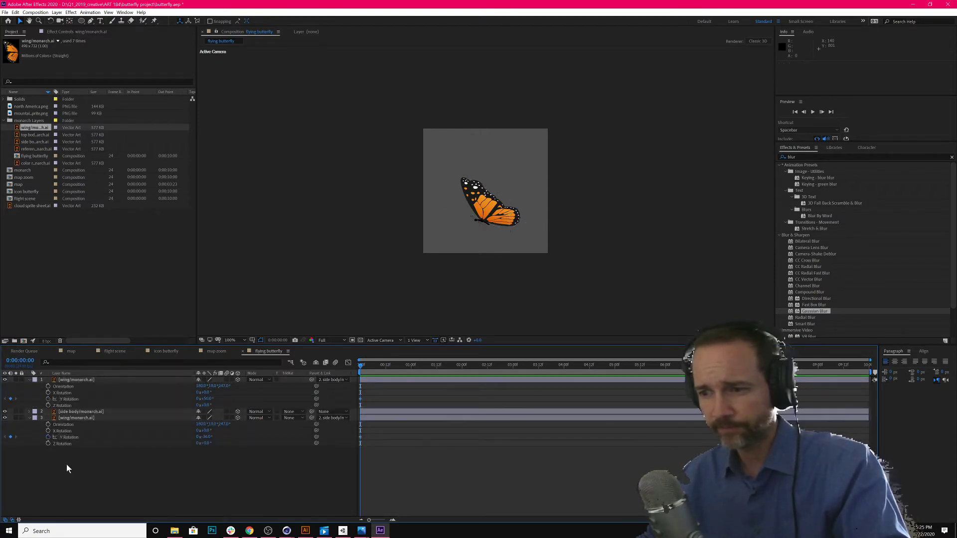
At frame 7, rotate the second wing to about -72° and the first to about +102°
click(269, 424)
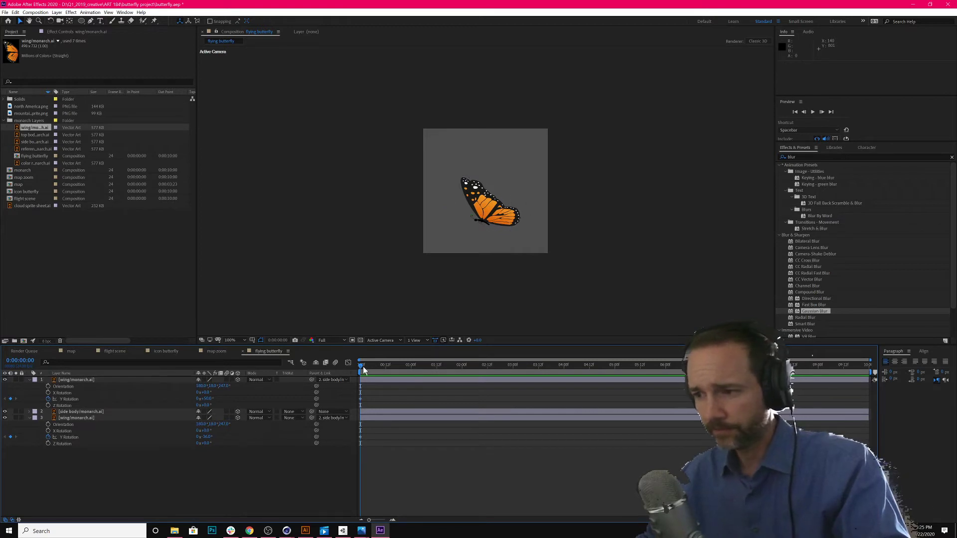
drag(363, 367, 376, 364)
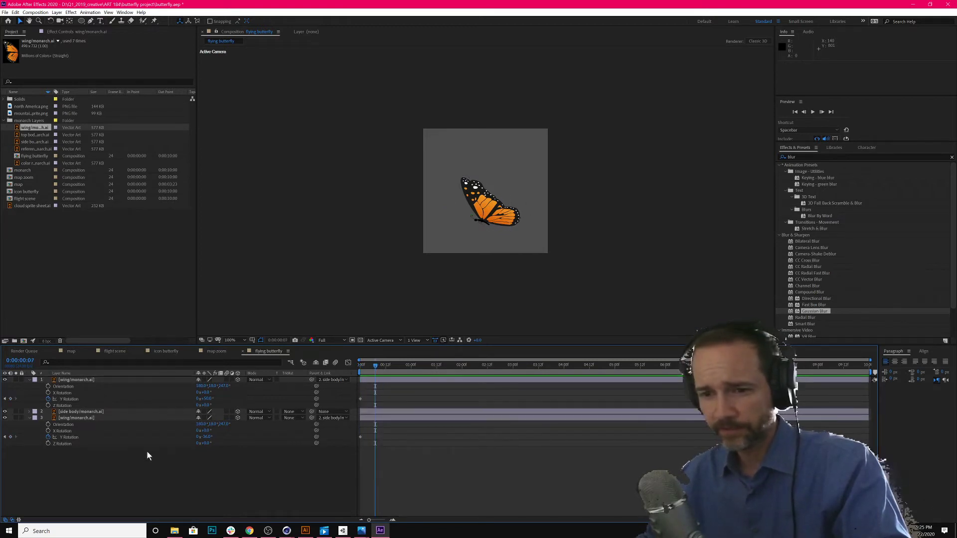
drag(208, 437, 186, 438)
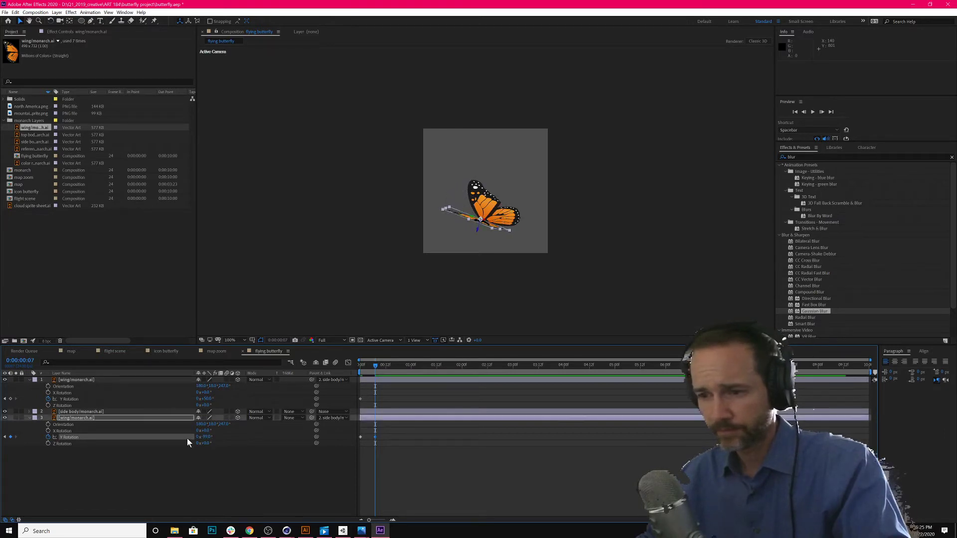
drag(210, 400, 230, 400)
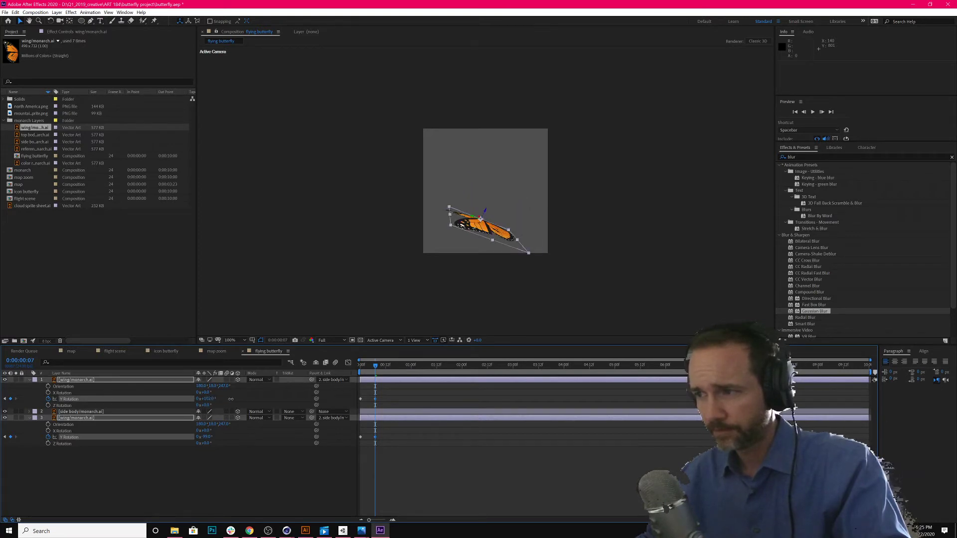
click(367, 400)
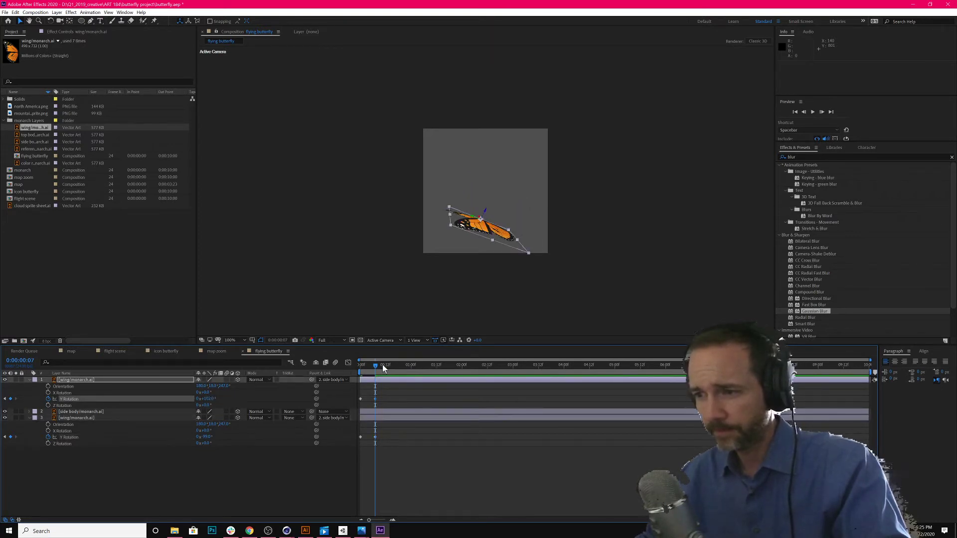
Further ahead in time, paste both wings' starting rotation keyframes to close them
drag(383, 367, 390, 366)
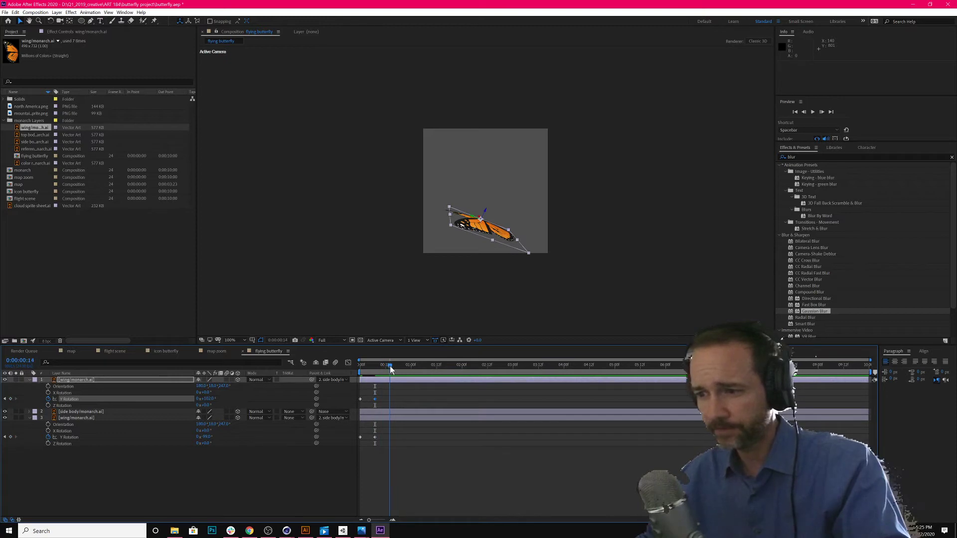
key(ctrl+v)
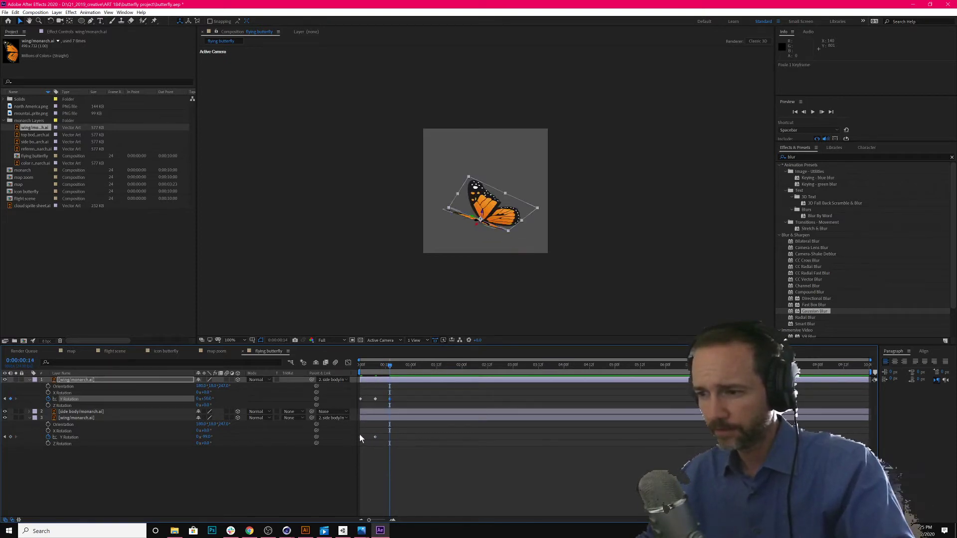
click(361, 437)
key(ctrl+v)
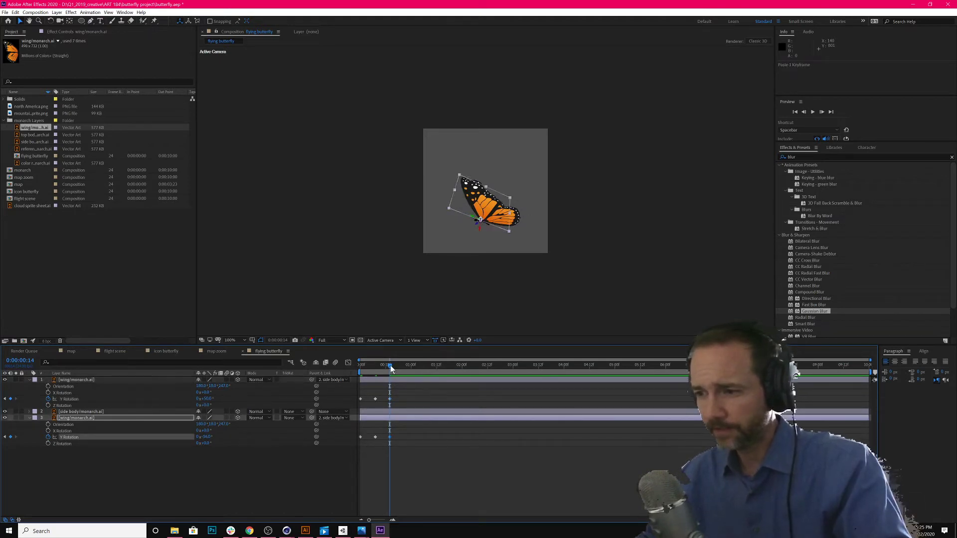
At frame 19, open the first wing to about +111° and adjust the second wing's rotation
drag(391, 365, 403, 368)
drag(206, 399, 238, 406)
click(224, 415)
drag(207, 437, 177, 430)
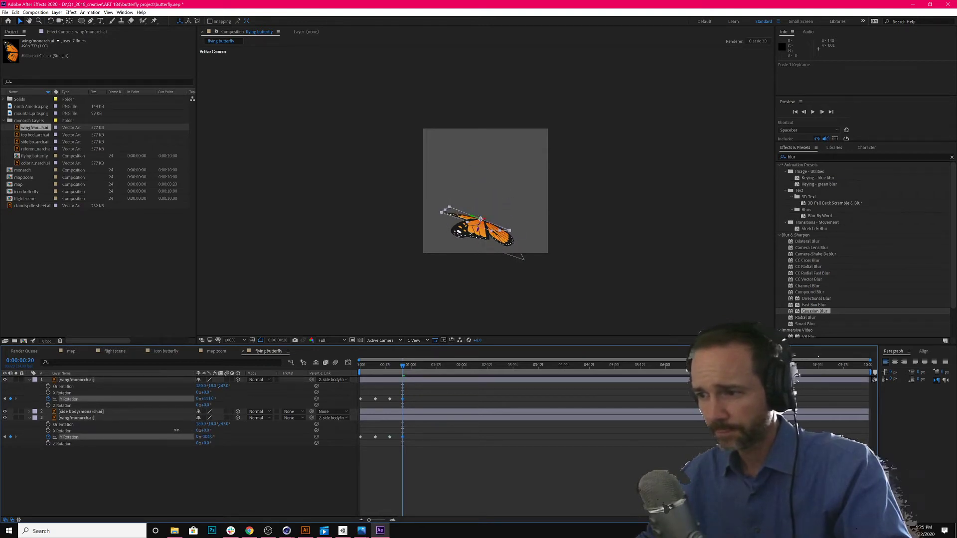
click(223, 434)
click(390, 399)
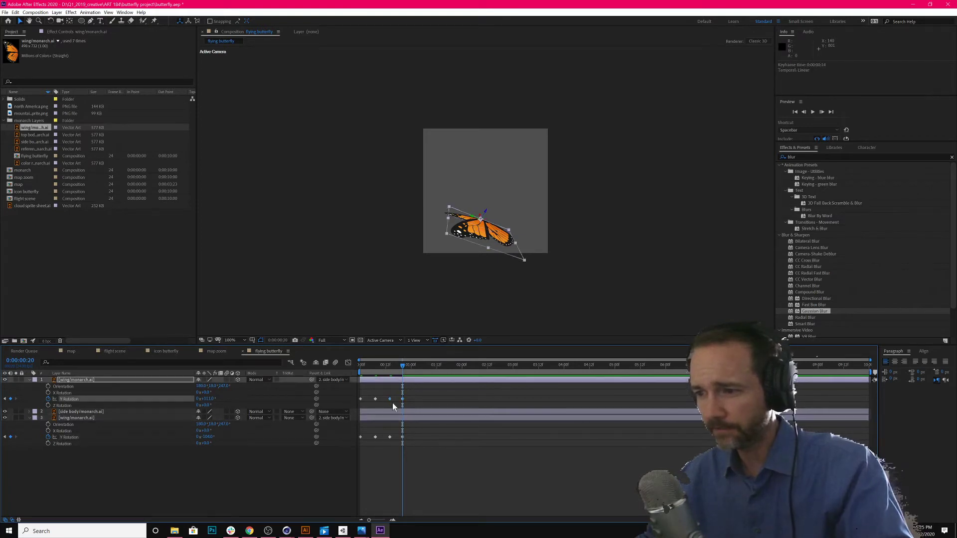
Paste a keyframe at 1 second 2 frames, copy the second wing's frame-14 keyframe, and review the flap
drag(403, 363, 416, 363)
key(ctrl+v)
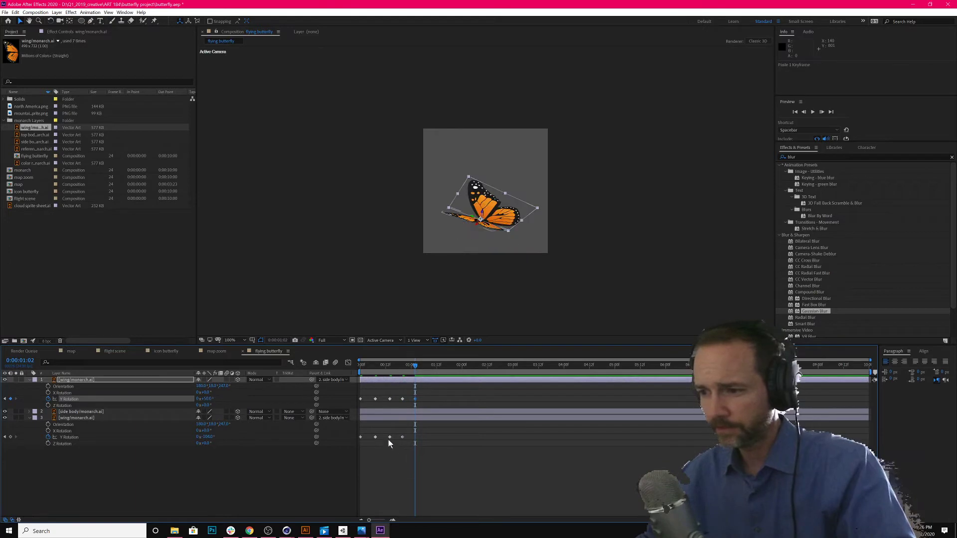
click(390, 437)
key(ctrl+c)
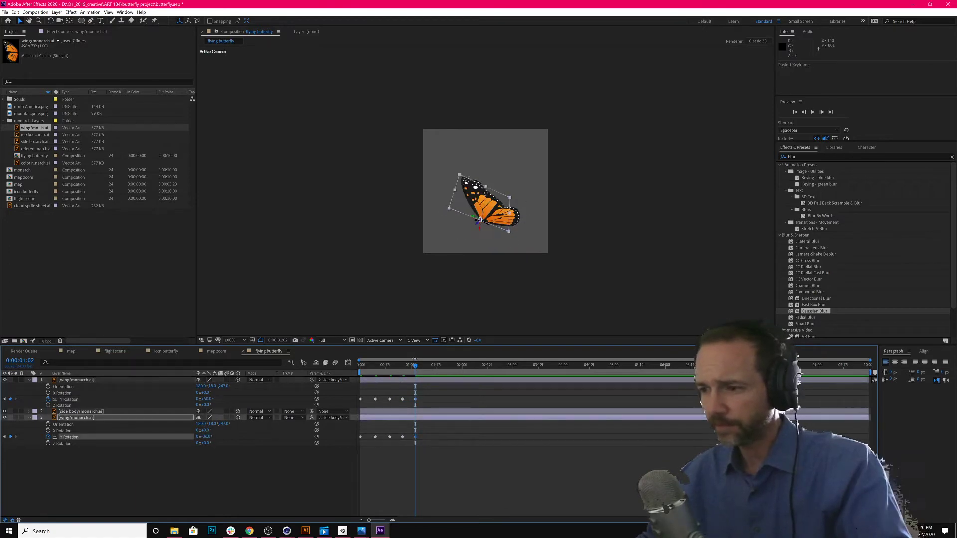
drag(403, 372, 337, 375)
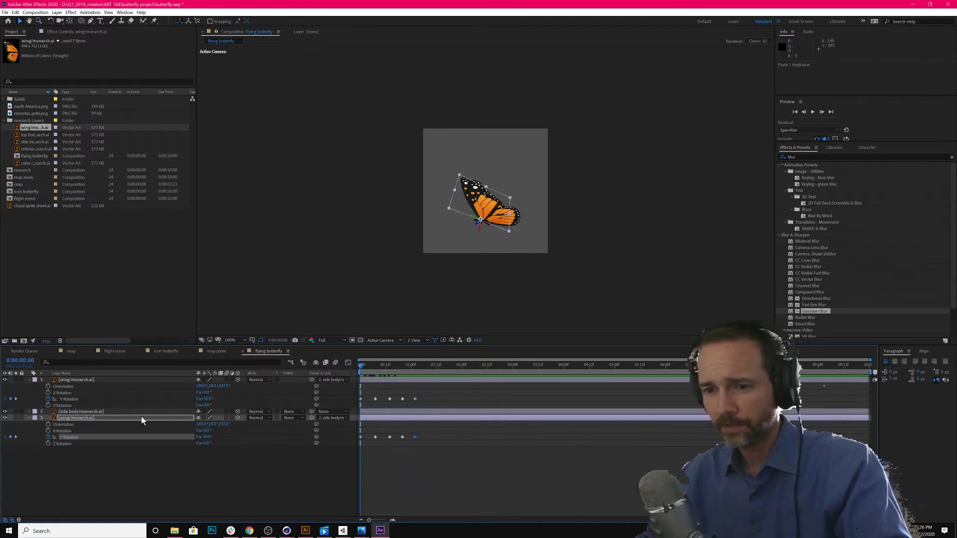
click(104, 401)
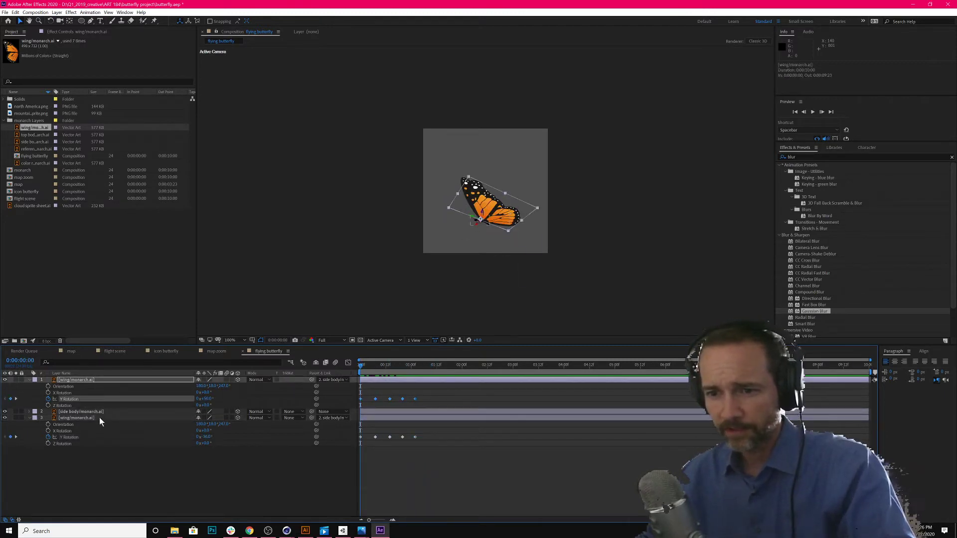
shift+click(96, 437)
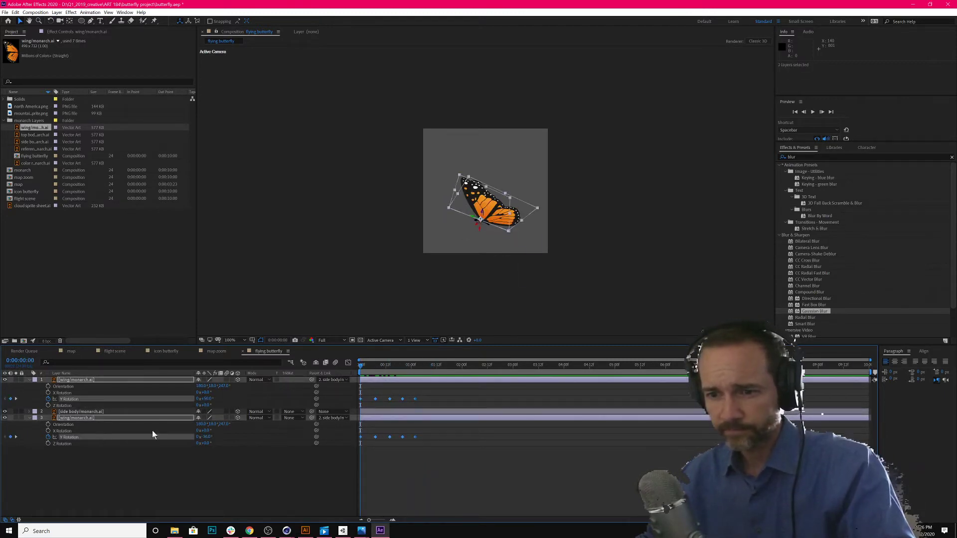
Apply Easy Ease to all ten Y Rotation keyframes in the Graph Editor and preview
click(349, 363)
drag(456, 503, 356, 378)
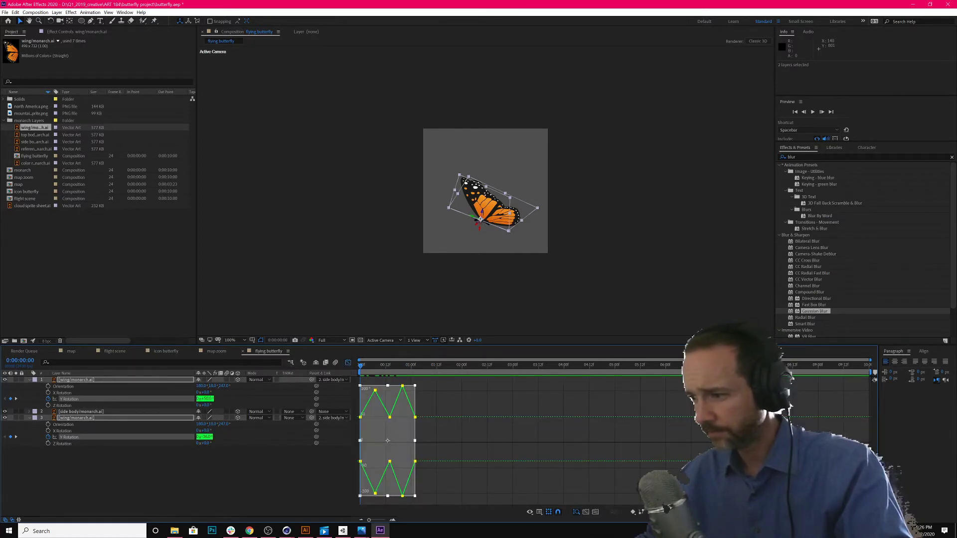
key(F9)
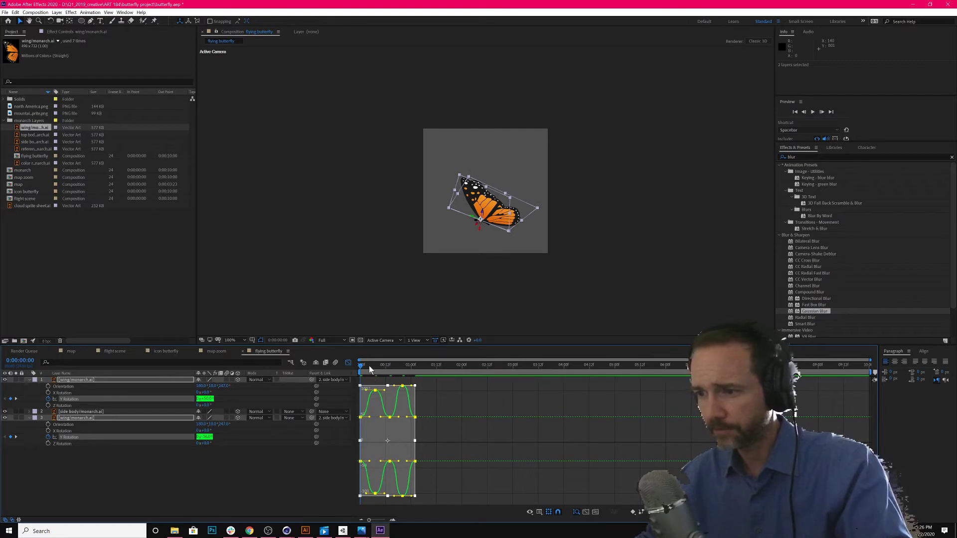
key(space)
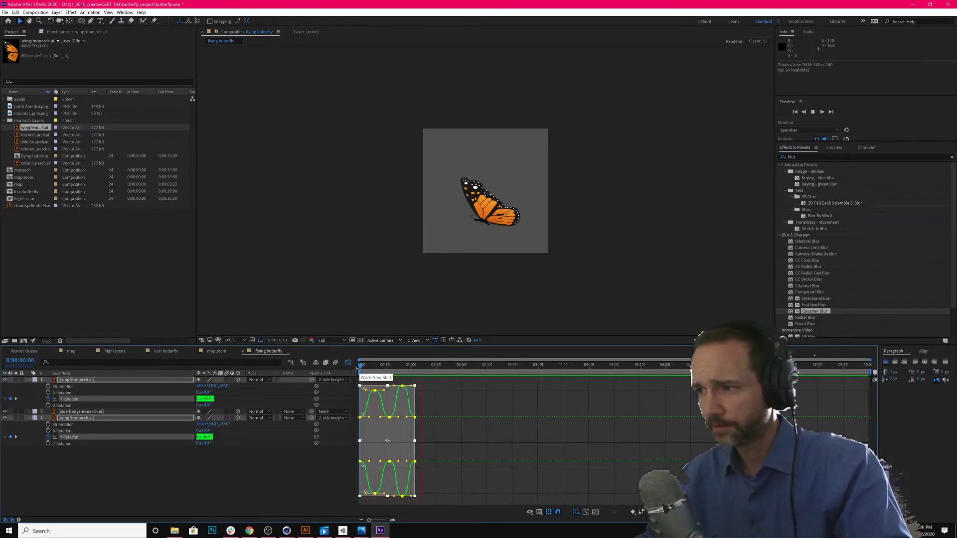
key(space)
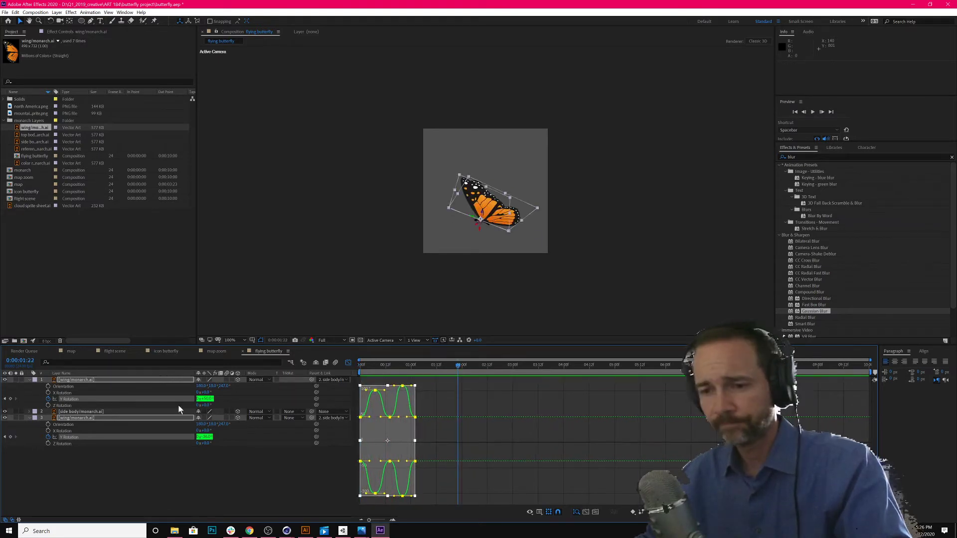
Compress the wing keyframes to half their spacing and preview from the start
click(348, 362)
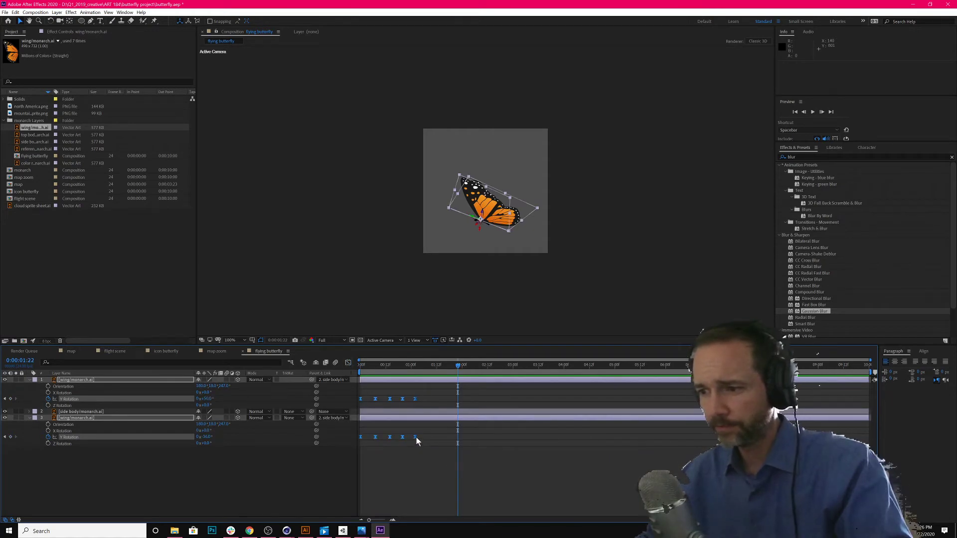
drag(414, 437, 390, 434)
click(363, 360)
key(space)
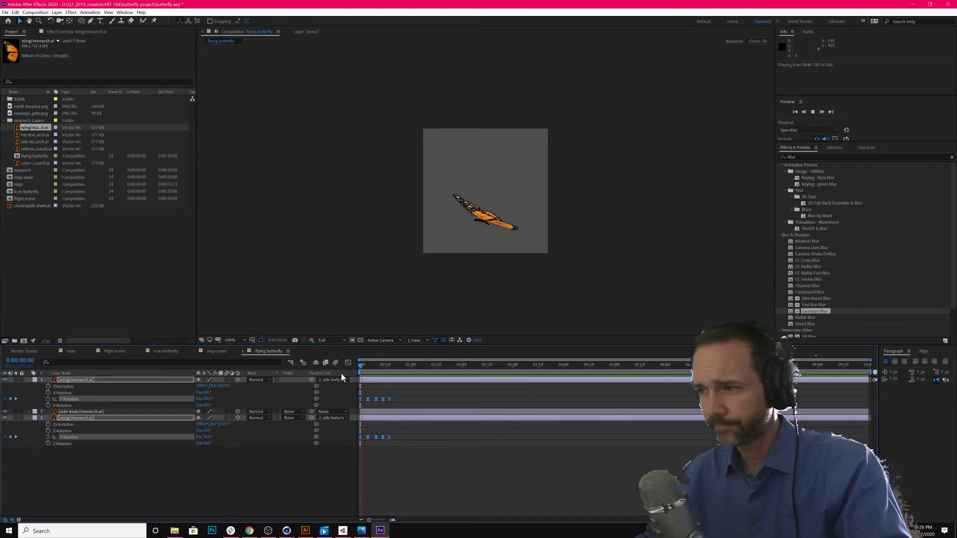
Enable Motion Blur switches on the butterfly layers and preview the blurred flapping
key(space)
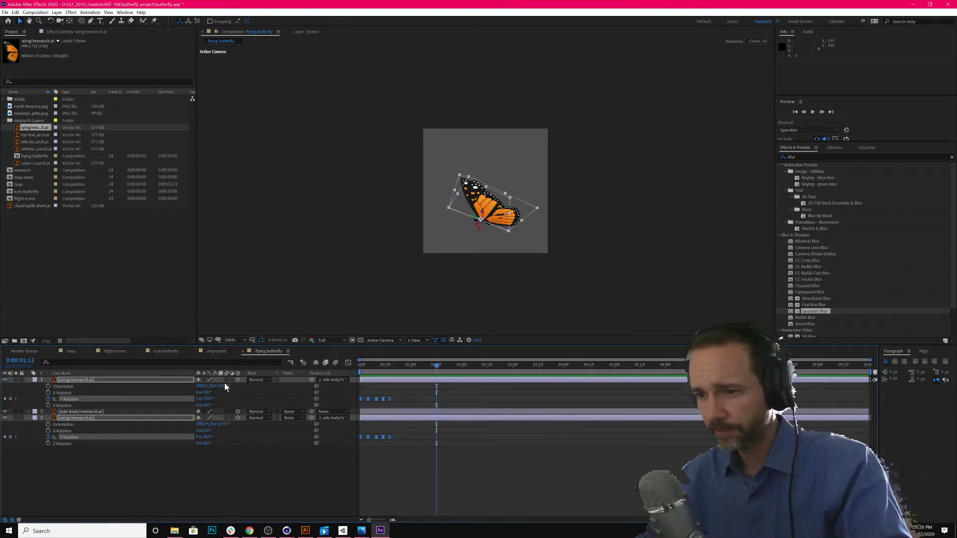
drag(226, 380, 228, 419)
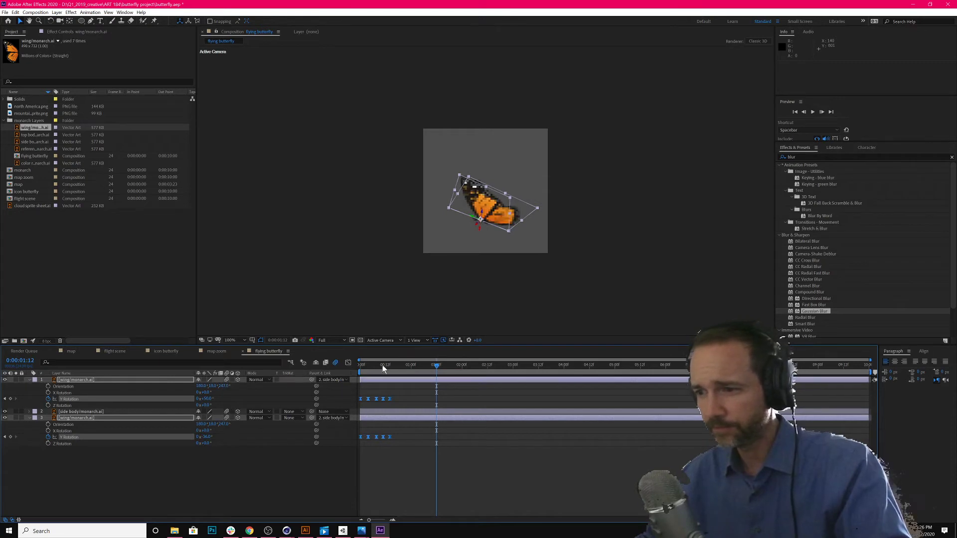
key(space)
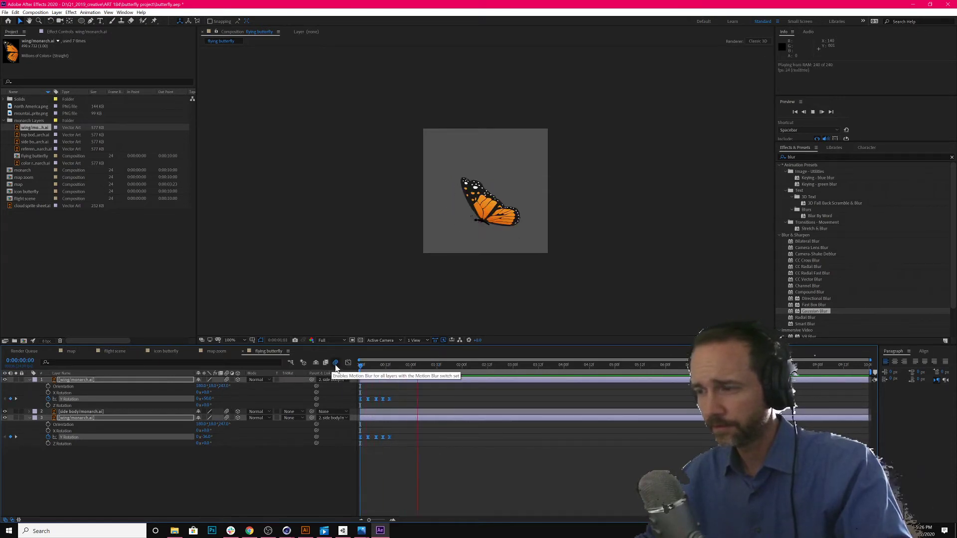
key(space)
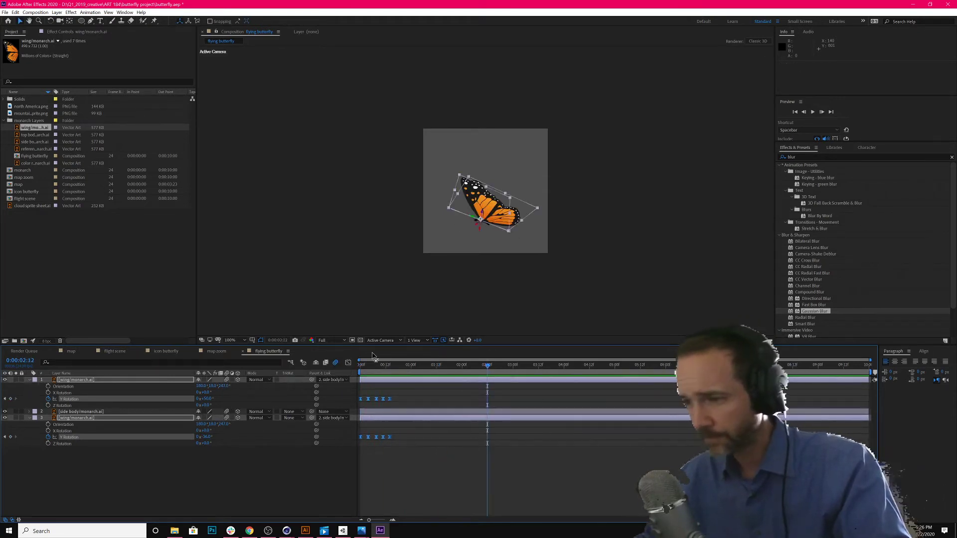
key(space)
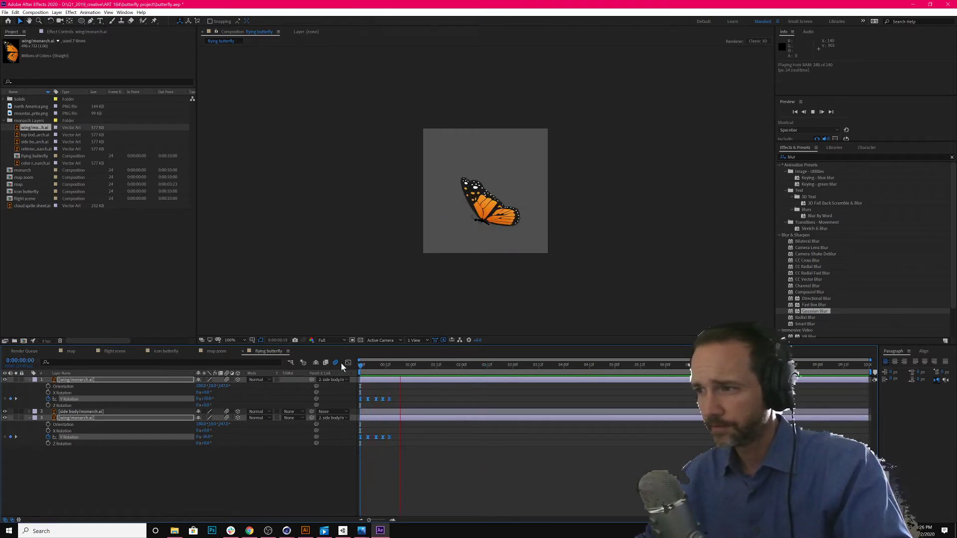
key(space)
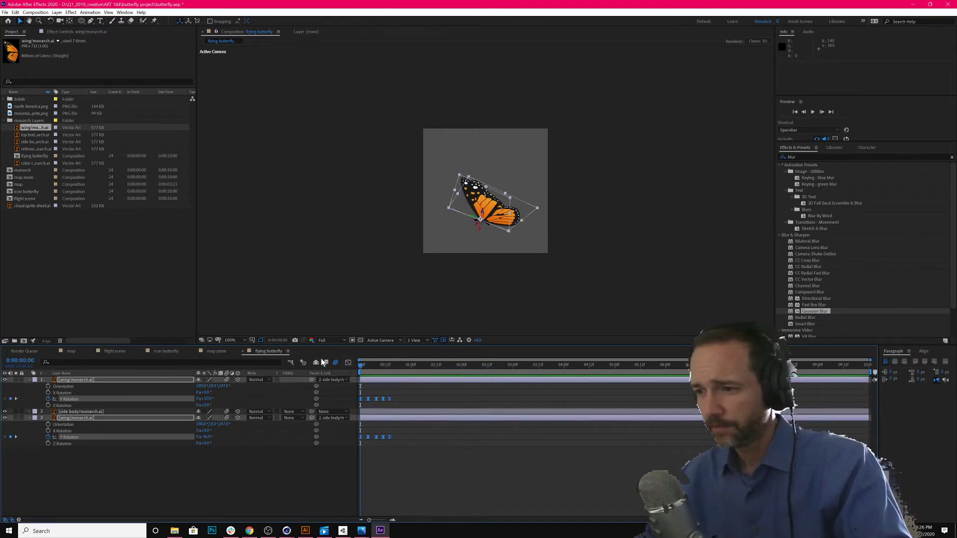
key(space)
key(space)
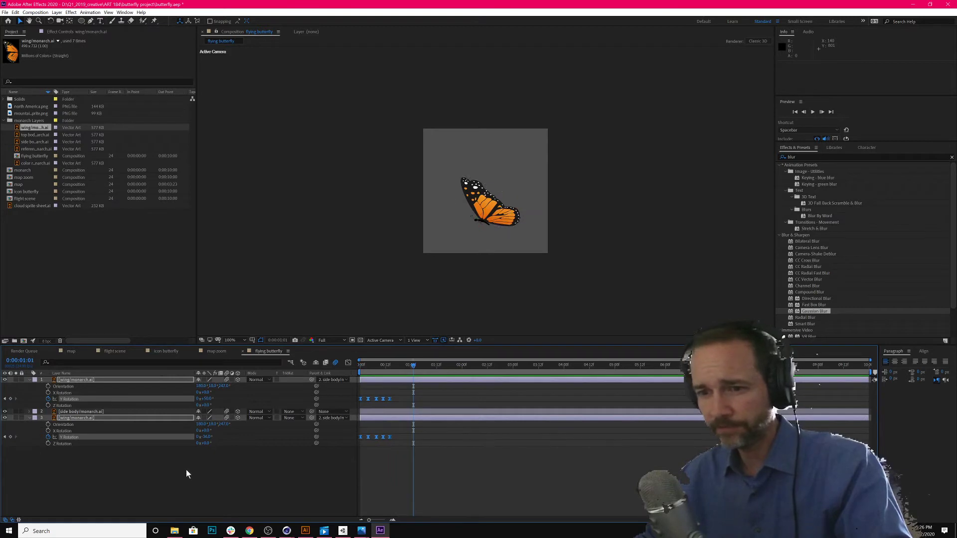
click(187, 473)
Add a loopOut() cycle expression to the first wing's Y Rotation and preview it
click(73, 400)
shift+click(78, 437)
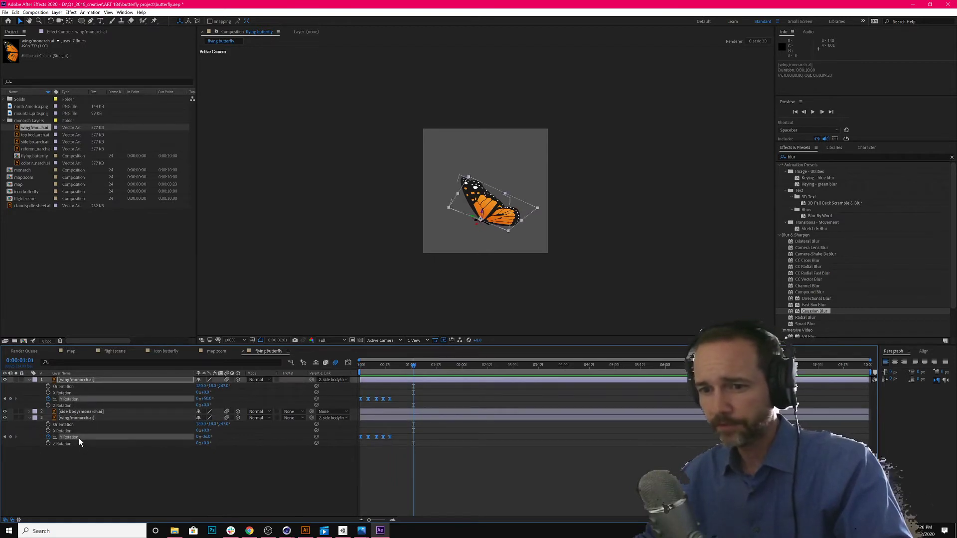
alt+click(48, 400)
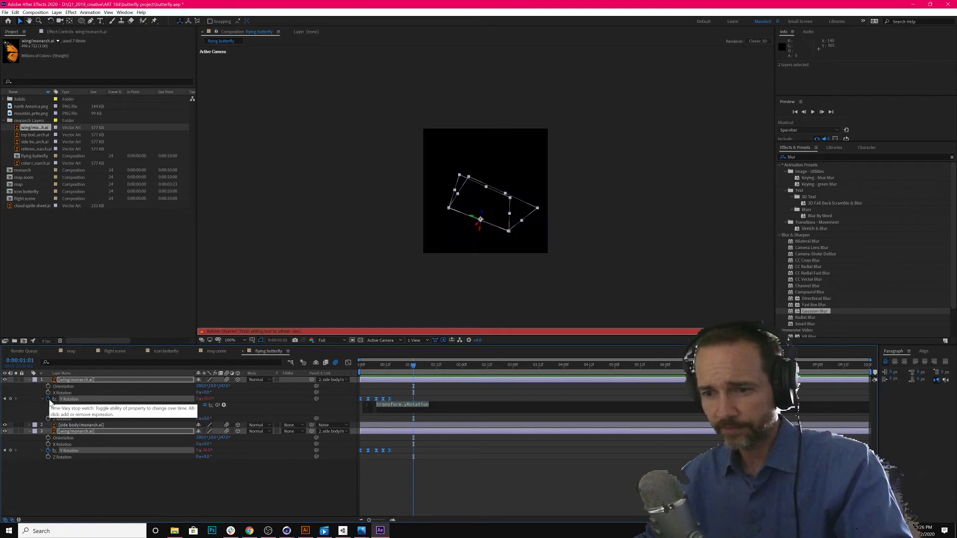
click(223, 404)
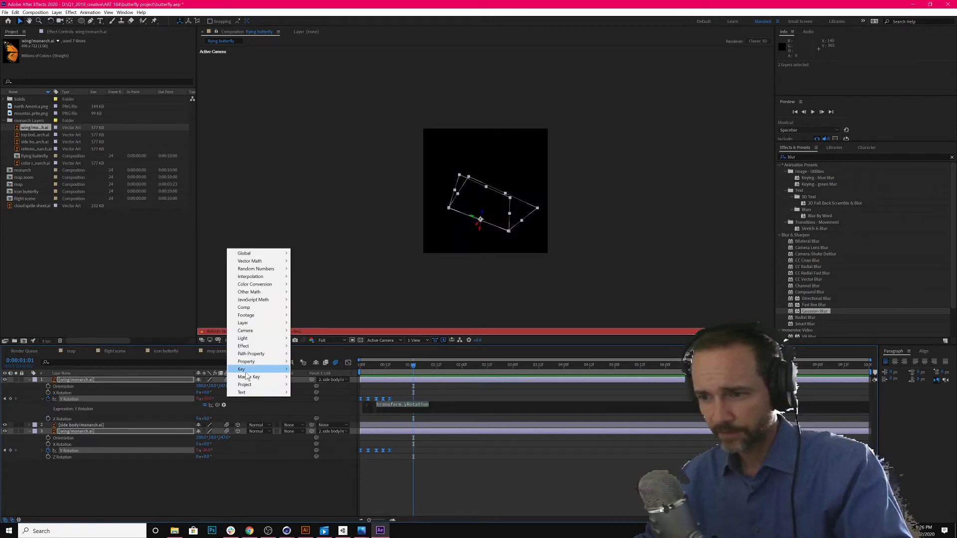
mouse_move(247, 361)
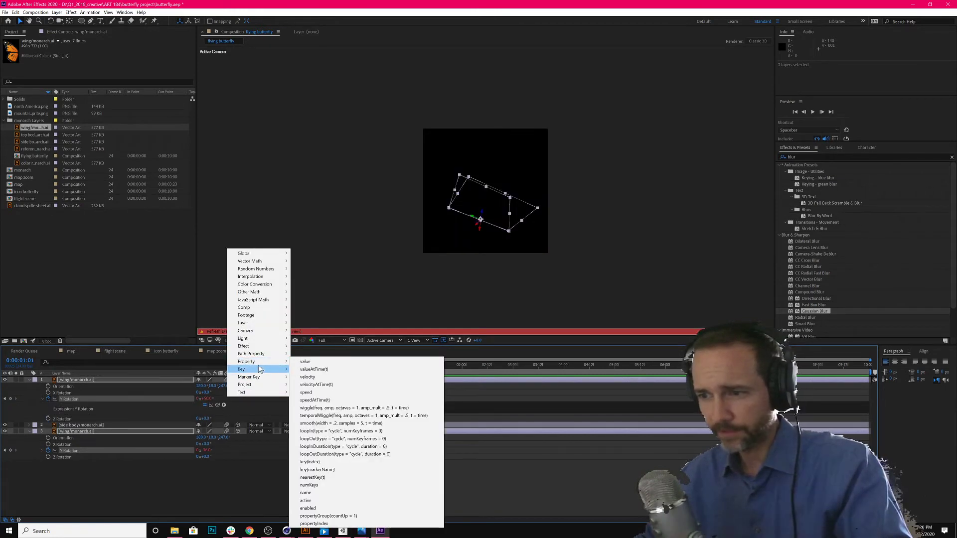
click(331, 440)
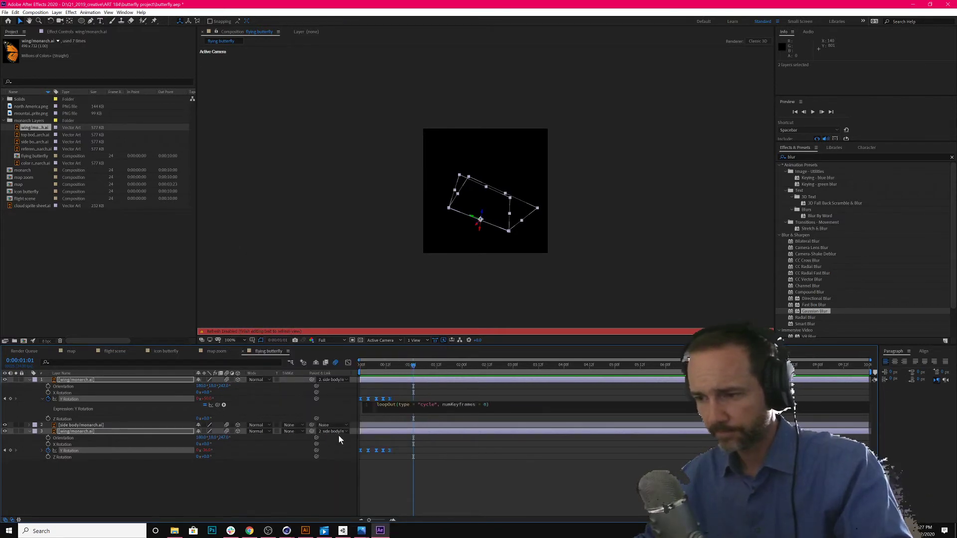
click(347, 472)
drag(381, 368, 357, 367)
key(Caps_Lock)
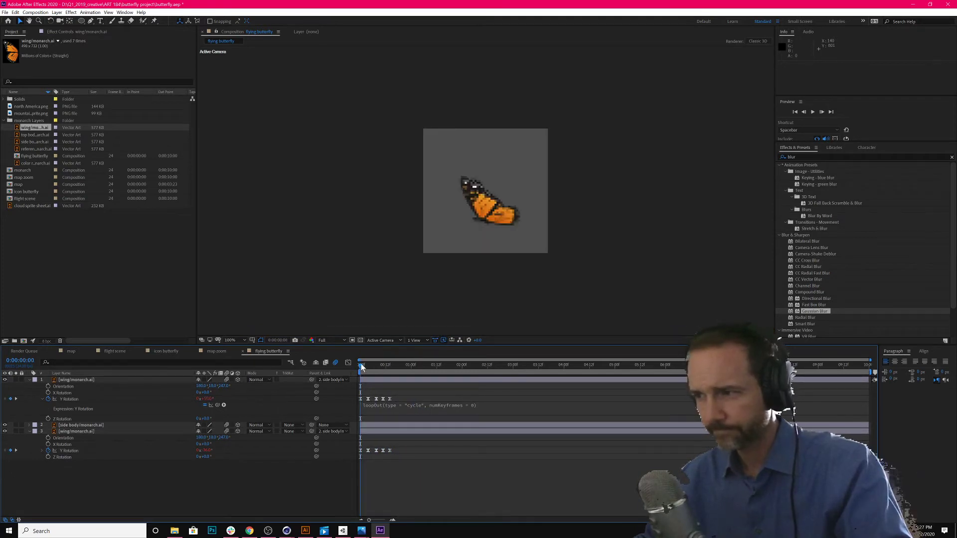
key(space)
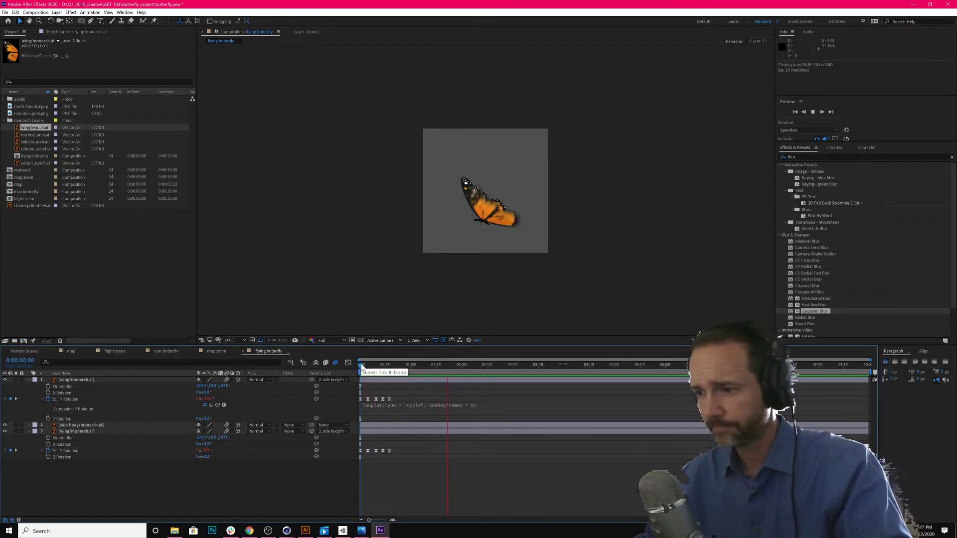
key(space)
Add loopOut() to the second wing's Y Rotation, preview both wings, then open the flight scene comp
click(84, 450)
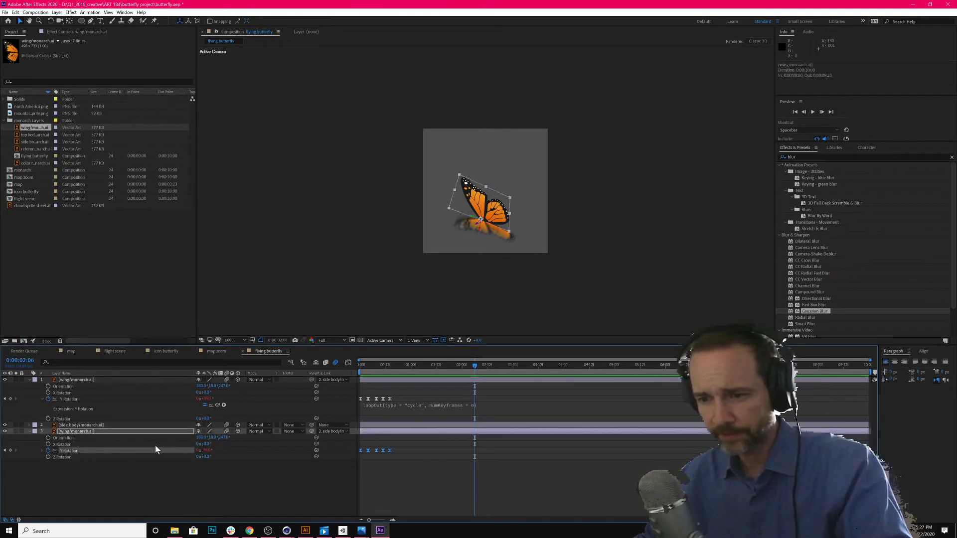
alt+click(47, 451)
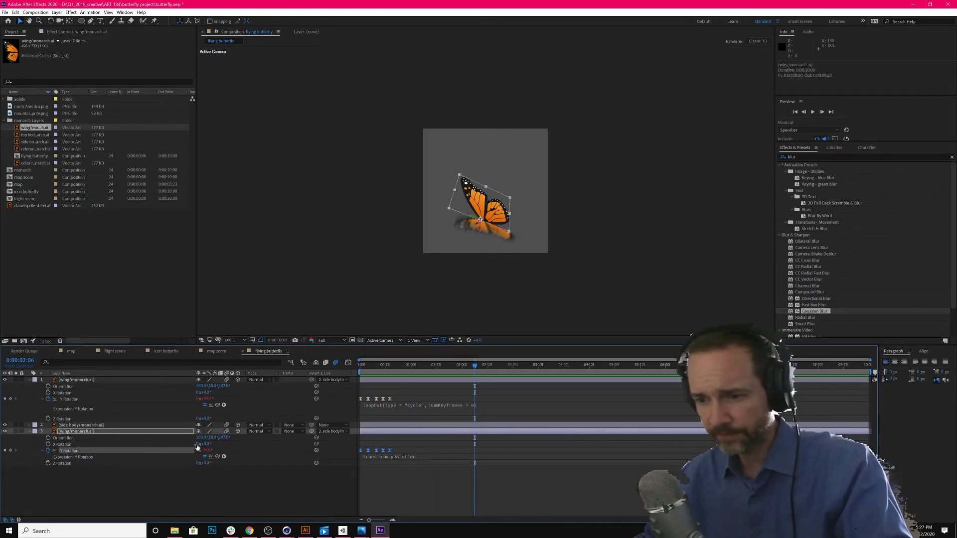
click(224, 457)
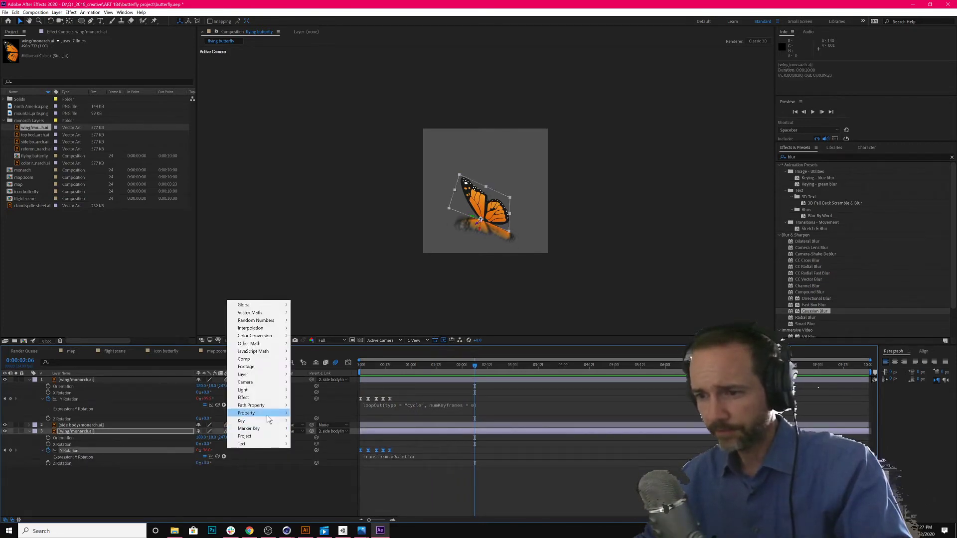
mouse_move(267, 415)
click(328, 329)
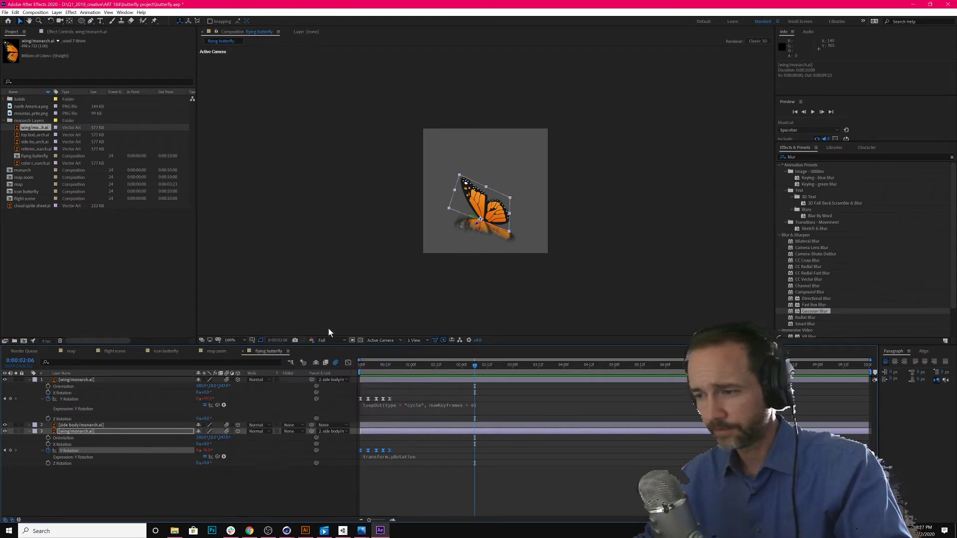
text(loopOut(type = "cycle", numKeyframes = 0))
key(space)
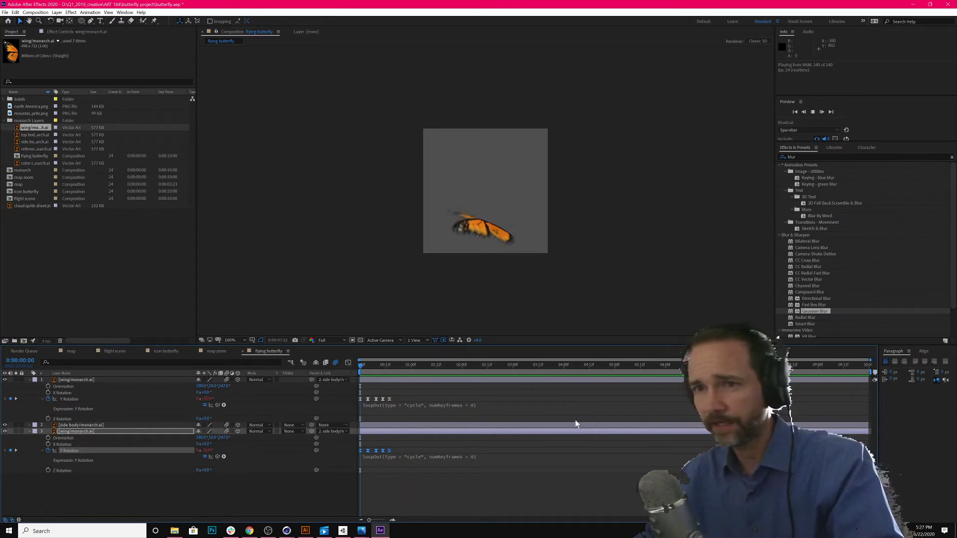
key(space)
key(space)
click(364, 361)
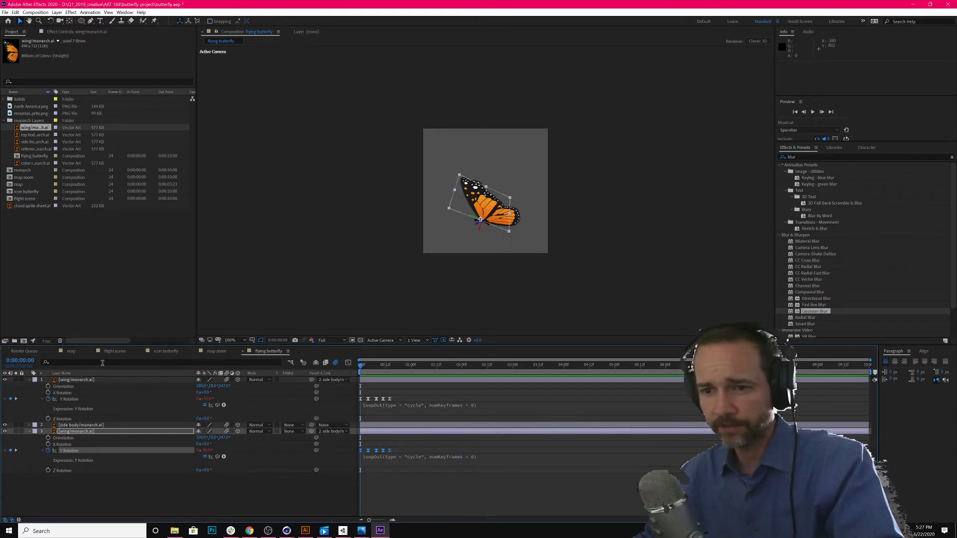
click(113, 351)
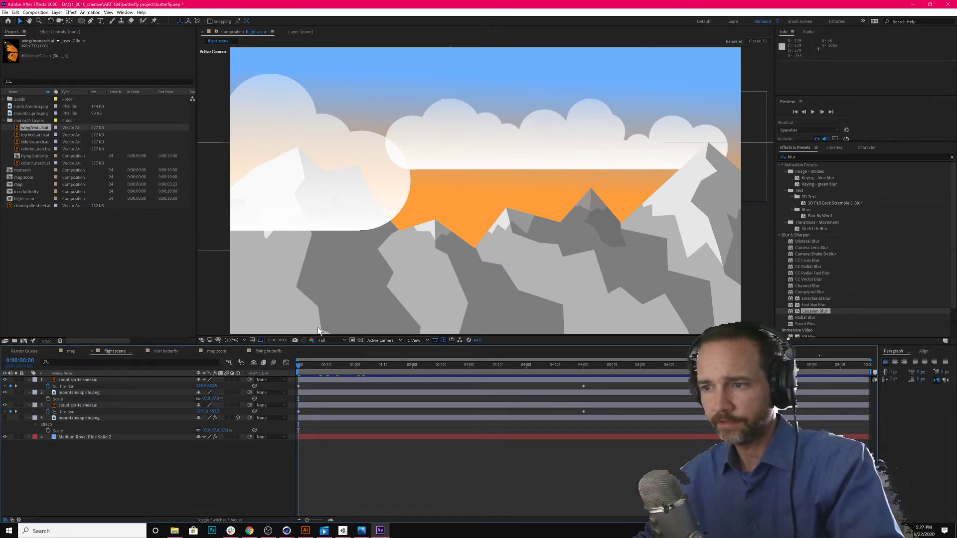
Pre-compose all five cloud, mountain and solid layers into a composition named 'background'
scroll(333, 290, down, 3)
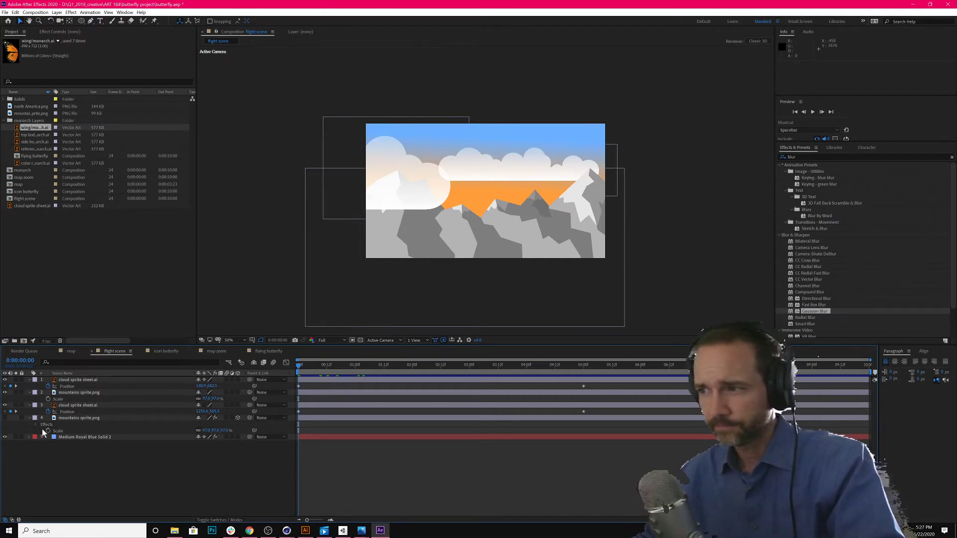
click(70, 382)
click(82, 419)
click(82, 437)
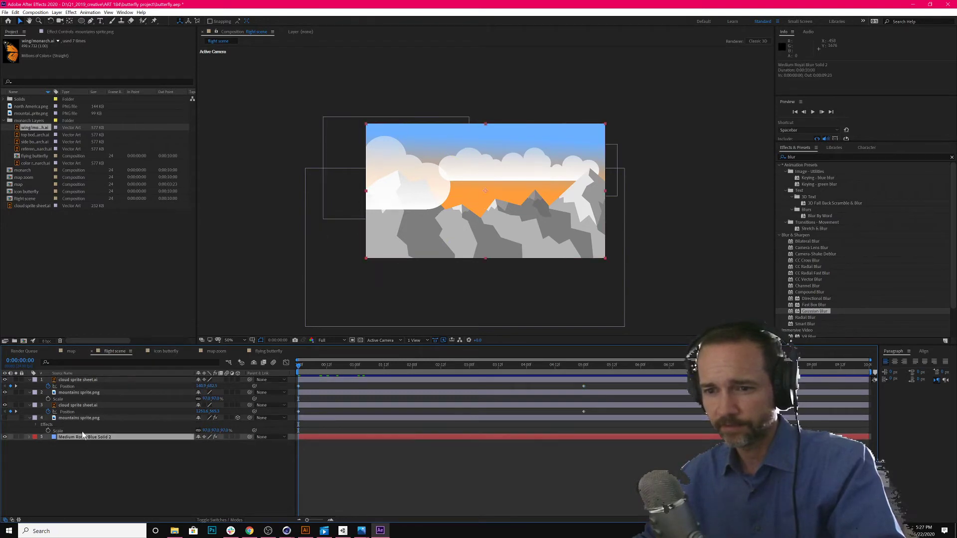
shift+click(76, 381)
right_click(76, 380)
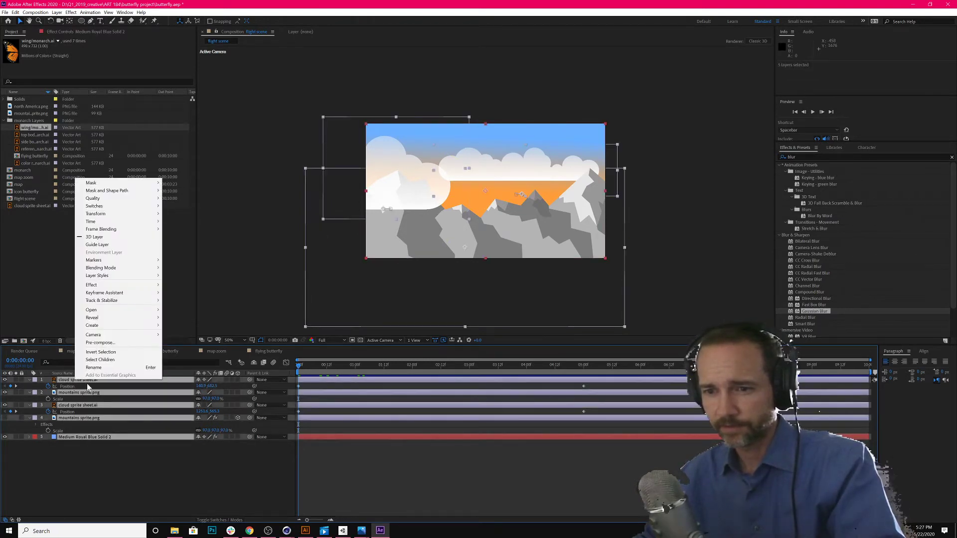
click(100, 343)
text(background)
key(Return)
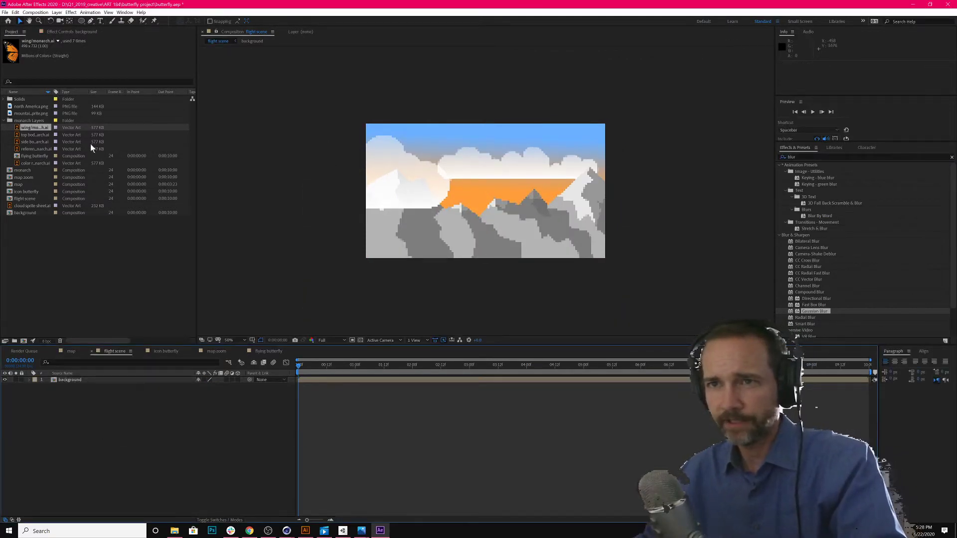
Draw a wavy Pen-tool flight path from the right edge leftward across the mountains
click(92, 20)
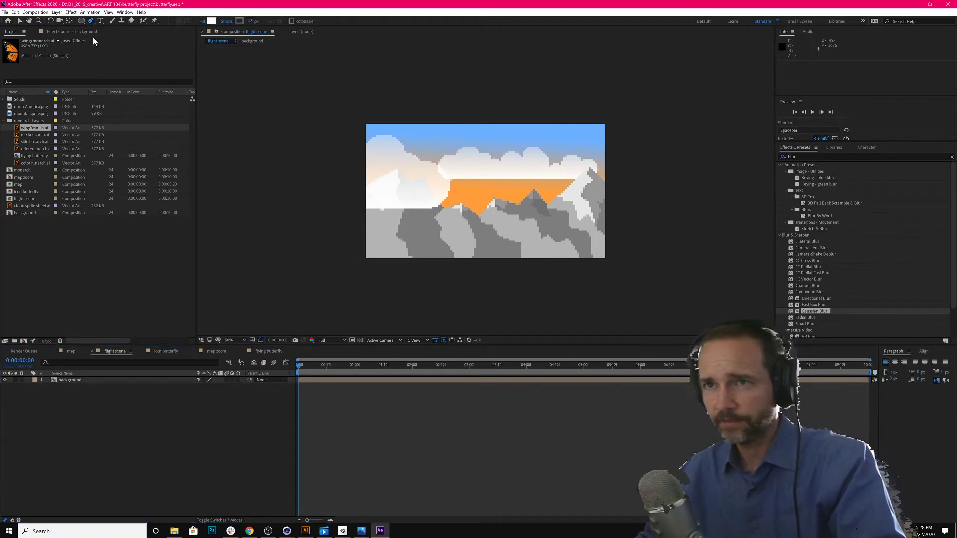
click(648, 221)
drag(547, 181, 534, 180)
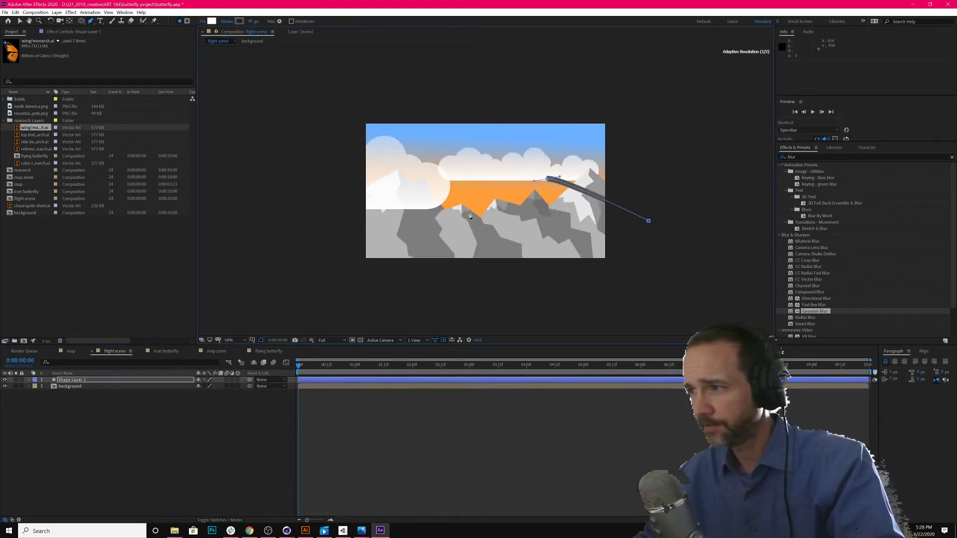
drag(468, 212, 383, 188)
drag(337, 218, 317, 205)
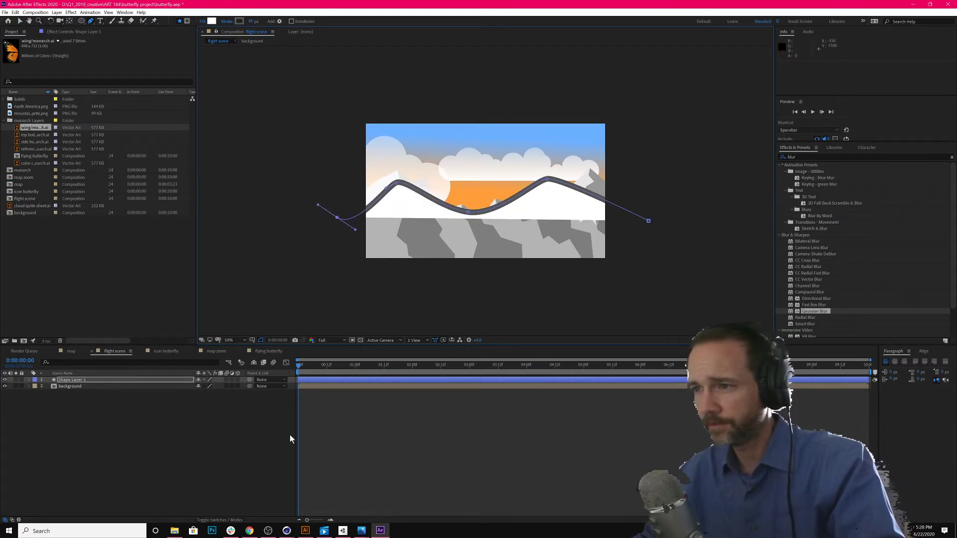
Drag the flying butterfly comp from the Project panel into the flight scene
click(28, 381)
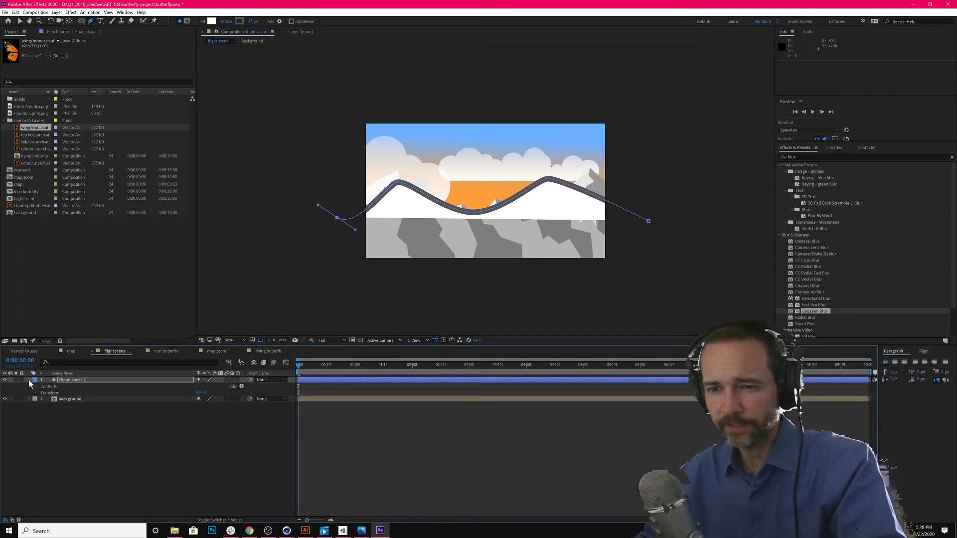
click(71, 427)
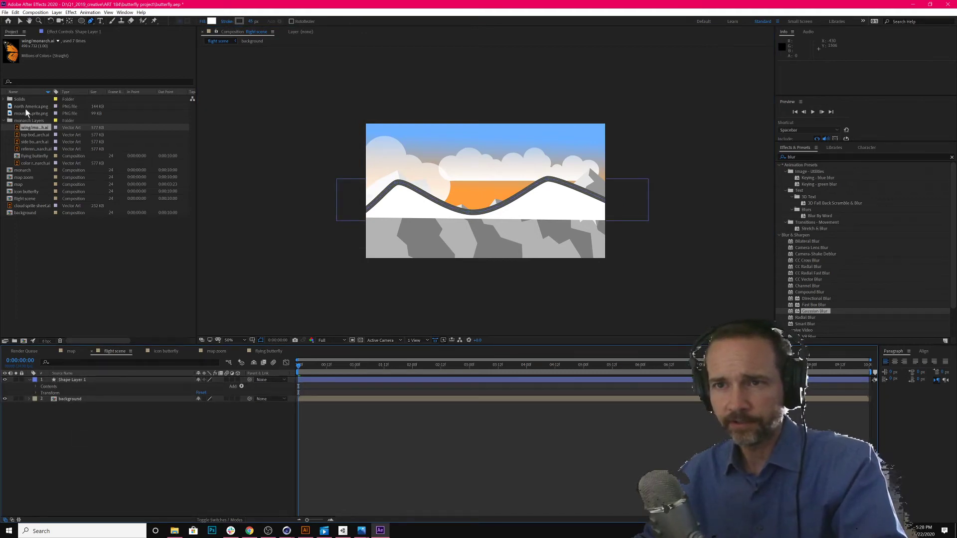
drag(31, 158, 524, 223)
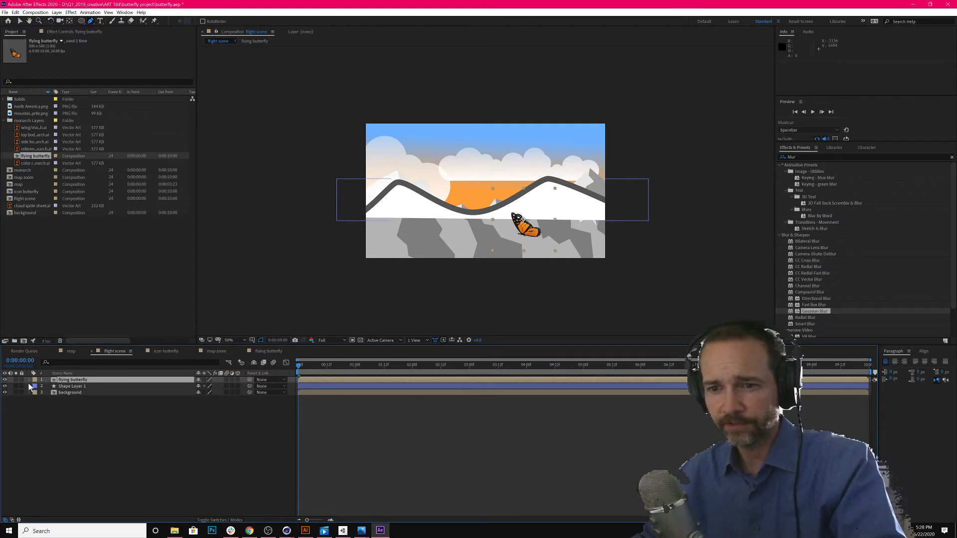
Hide the flight path shape and select its Path property under Shape 1
click(36, 393)
click(4, 387)
click(42, 399)
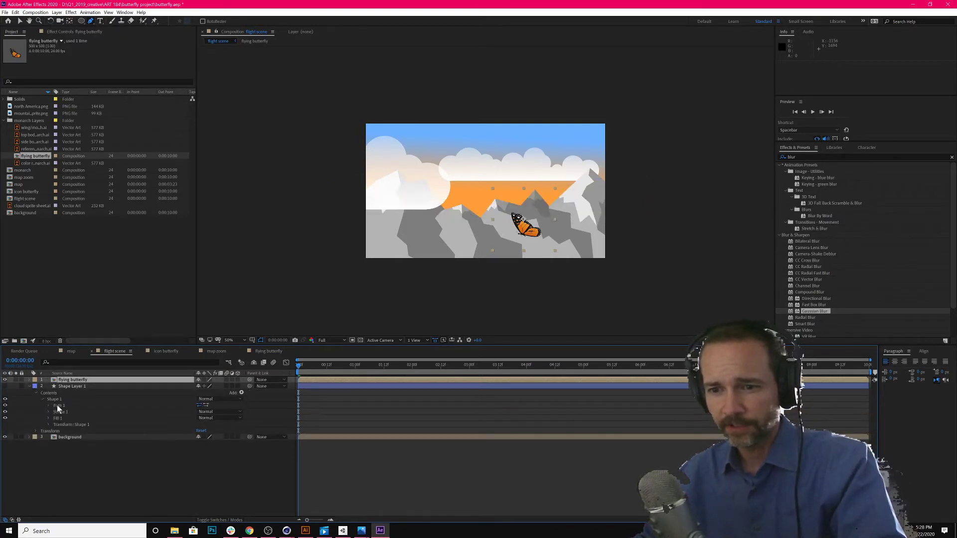
click(58, 405)
click(49, 407)
click(65, 412)
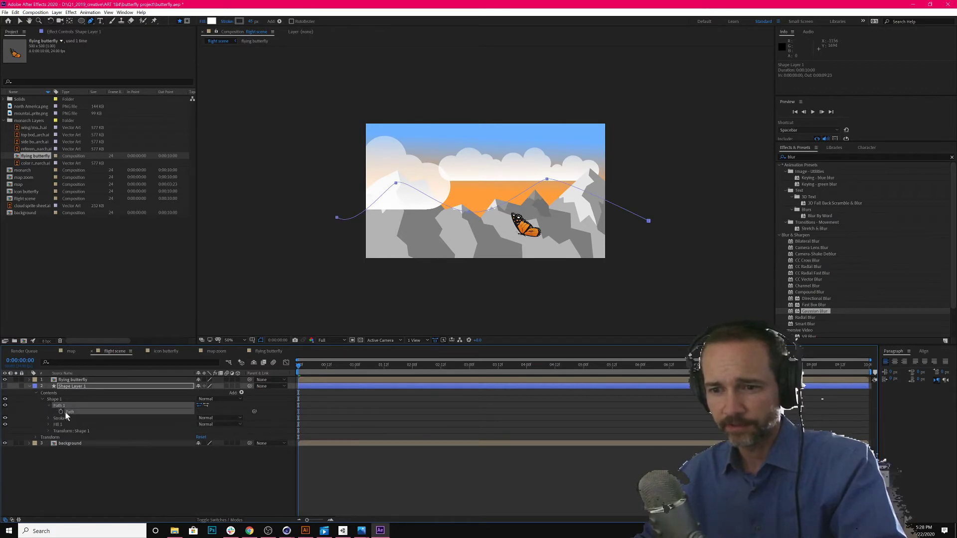
Paste the path into the flying butterfly's Position as keyframes and preview the flight
click(73, 380)
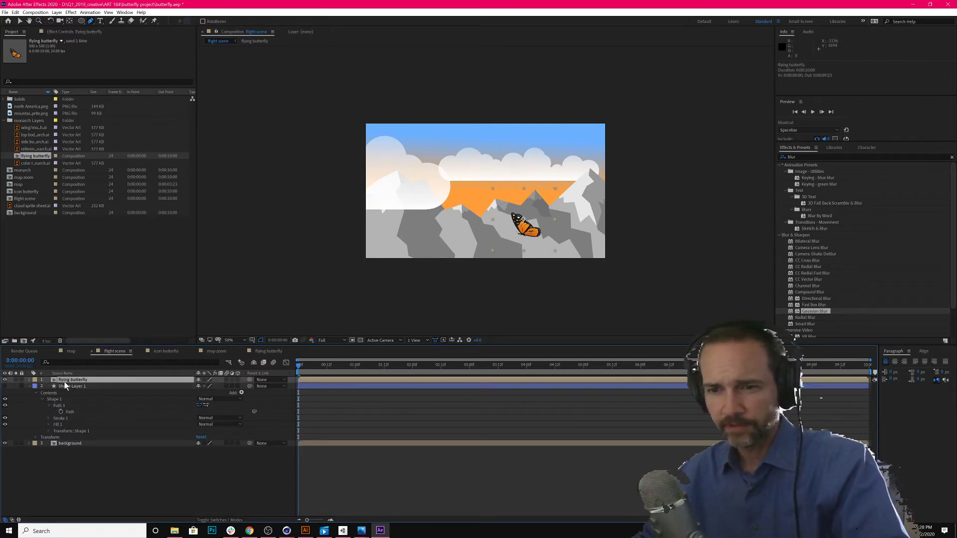
click(30, 380)
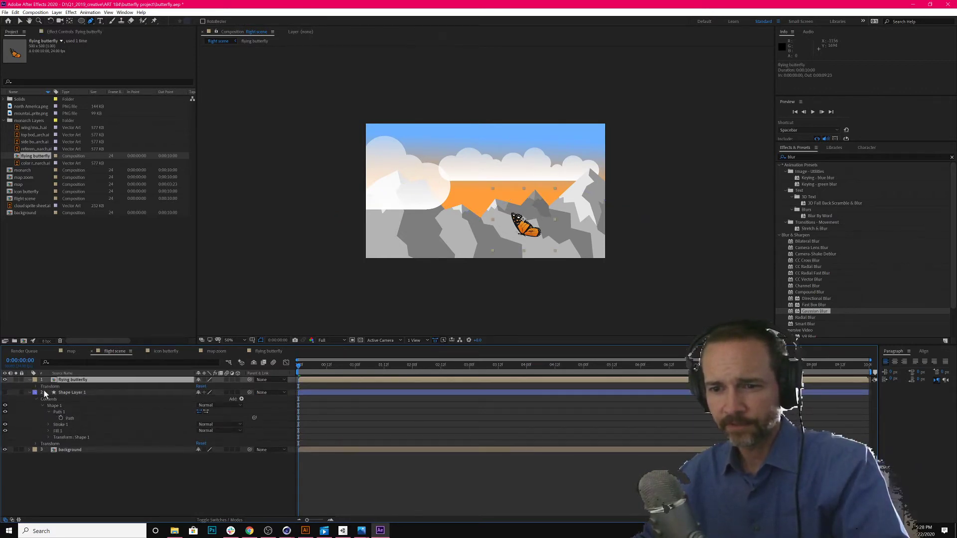
key(p)
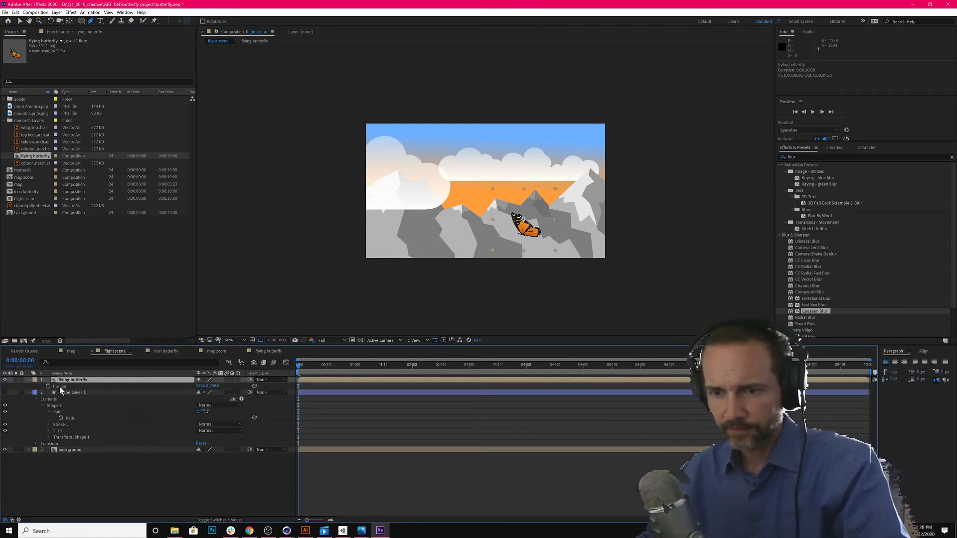
click(59, 386)
key(ctrl+v)
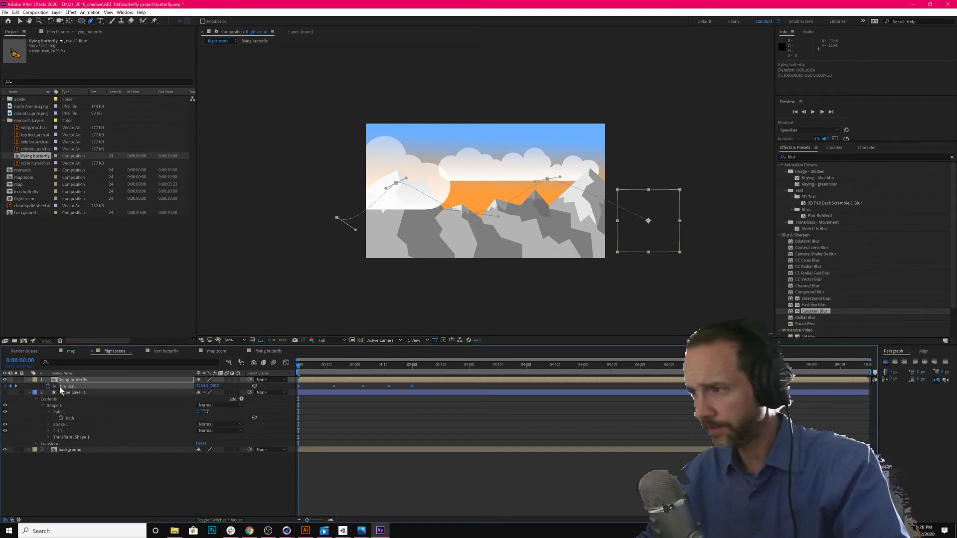
drag(306, 367, 341, 382)
key(space)
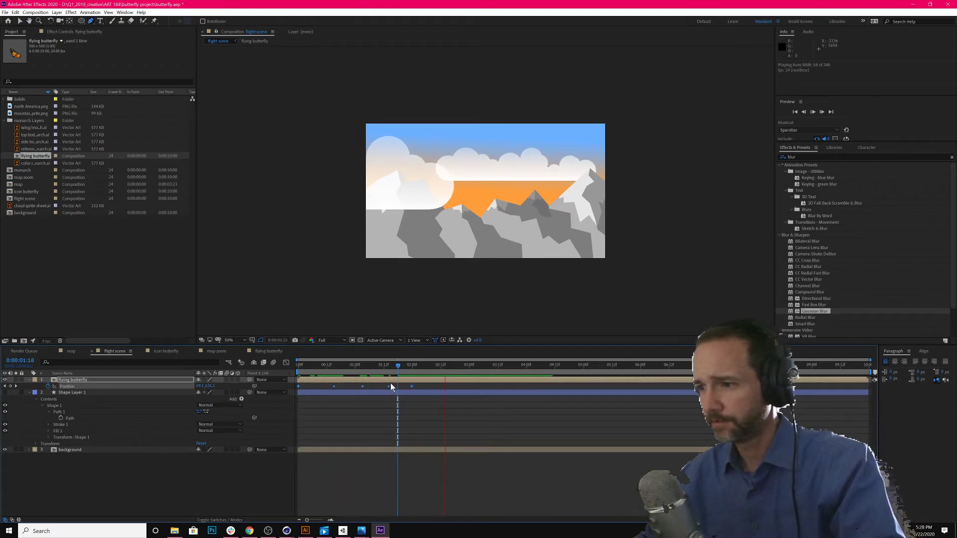
Stop the preview, return to one second, and undo the pasted Position keyframes
key(Home)
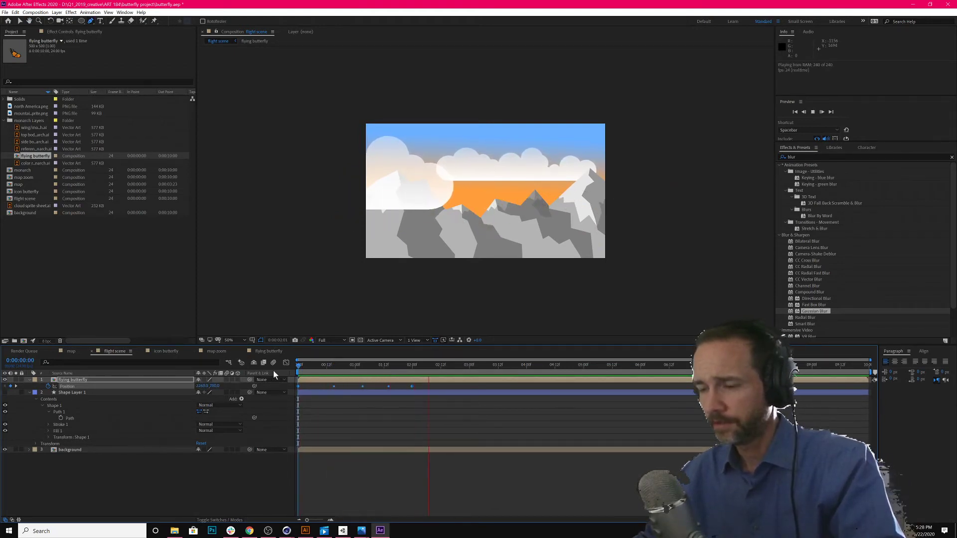
key(space)
drag(316, 368, 210, 321)
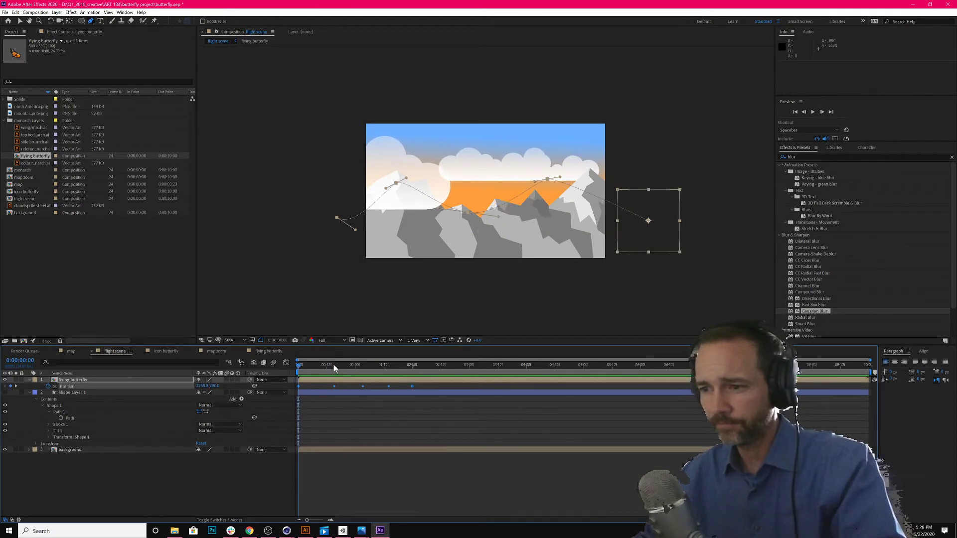
key(ctrl+v)
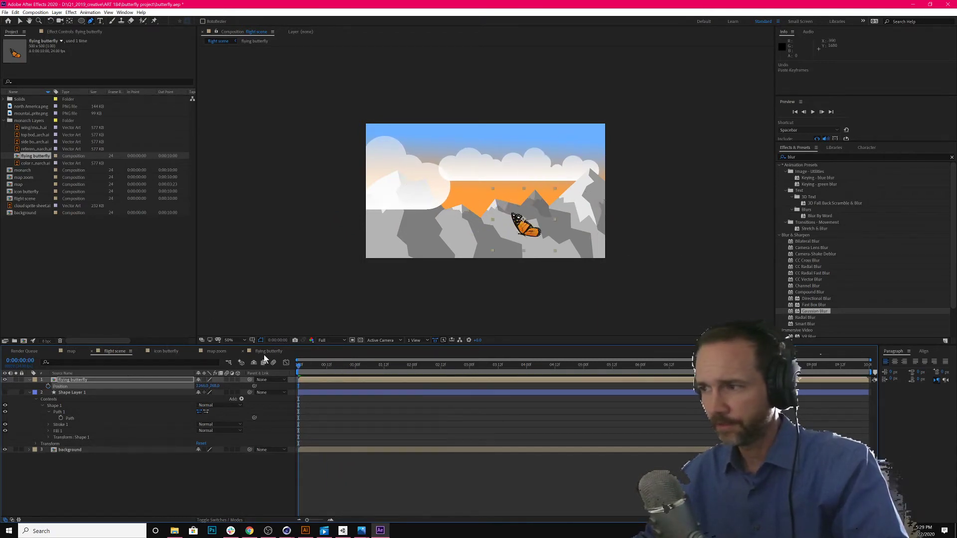
Lower the butterfly's anchor point with Pan Behind, then retry and undo the path paste
click(70, 21)
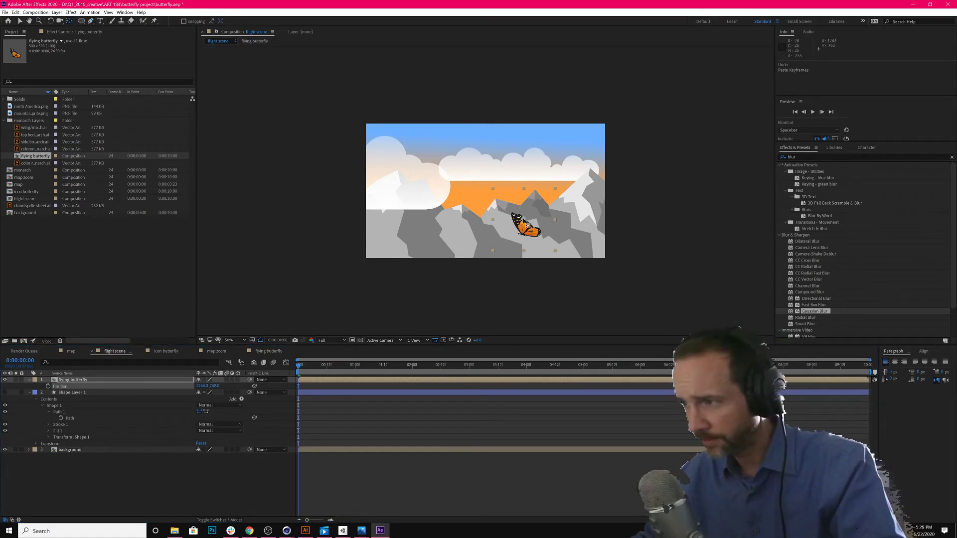
drag(528, 227, 528, 240)
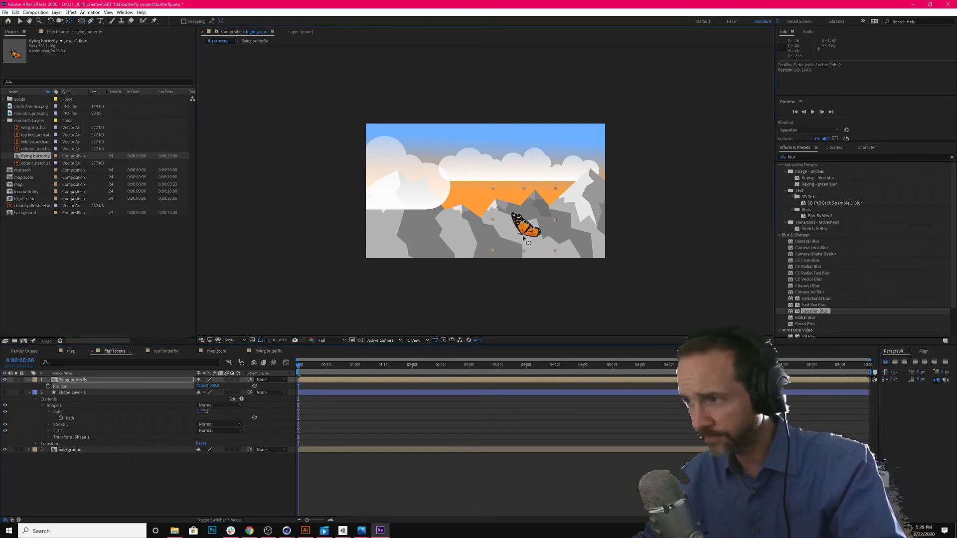
click(366, 316)
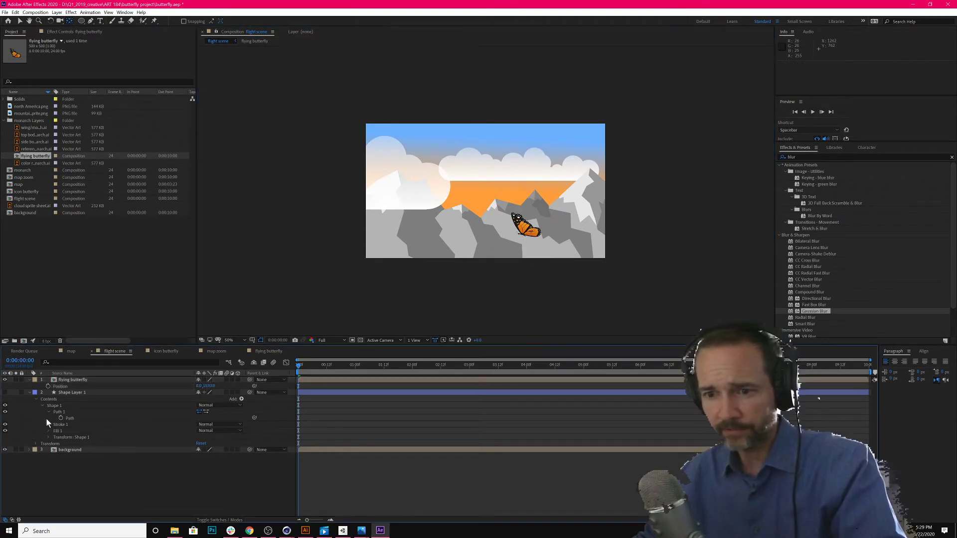
click(68, 419)
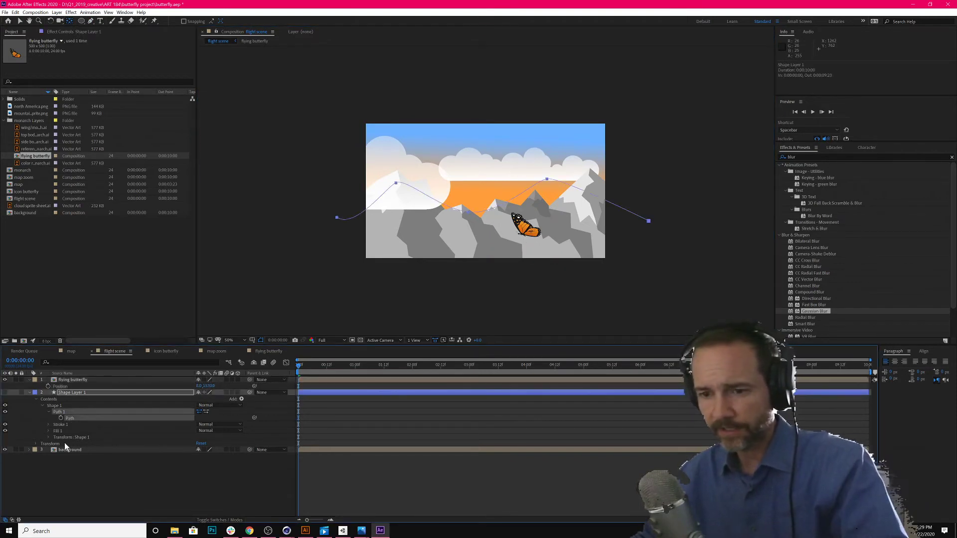
click(65, 380)
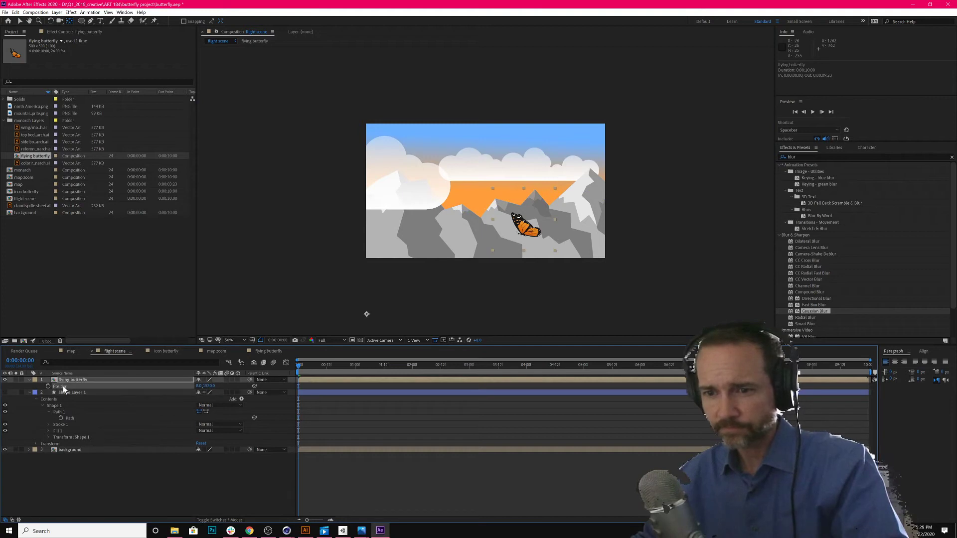
key(ctrl+v)
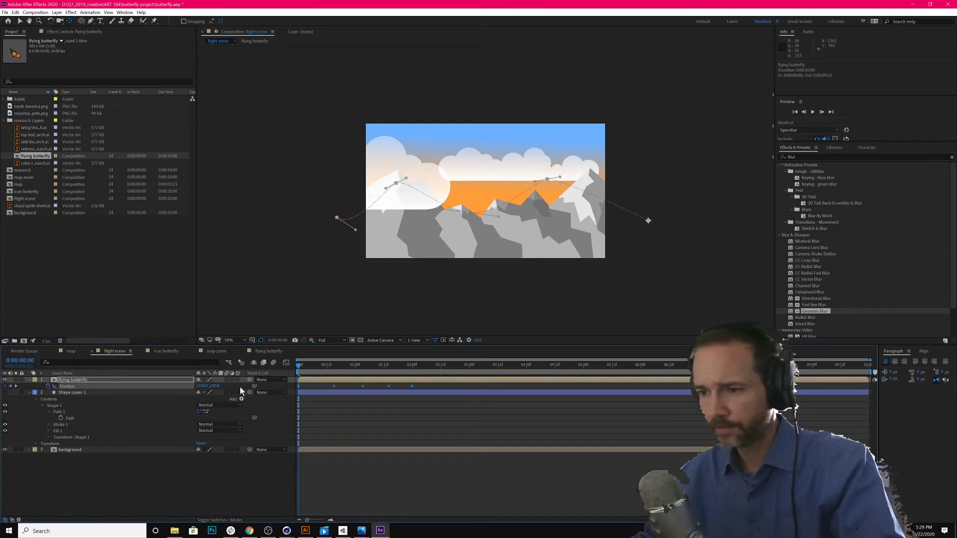
drag(298, 365, 429, 408)
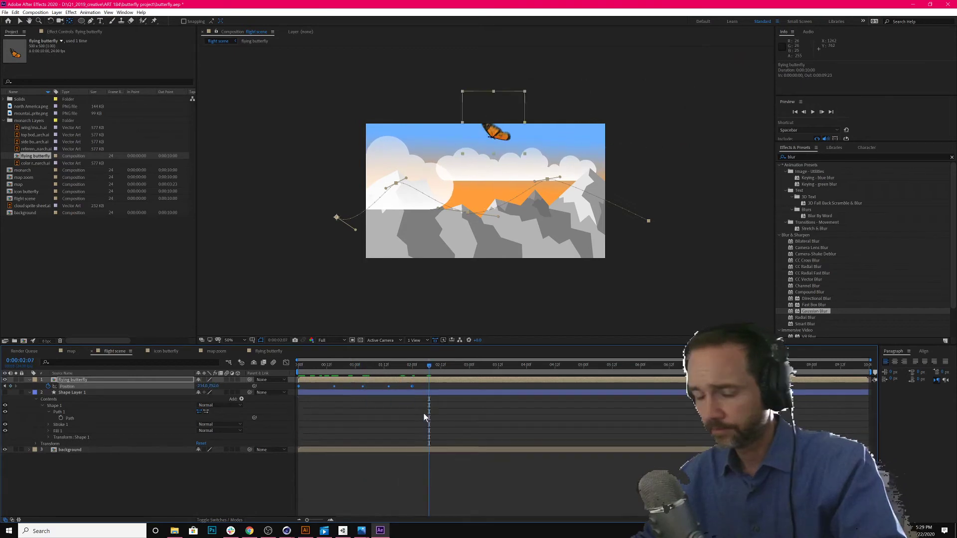
key(ctrl+z)
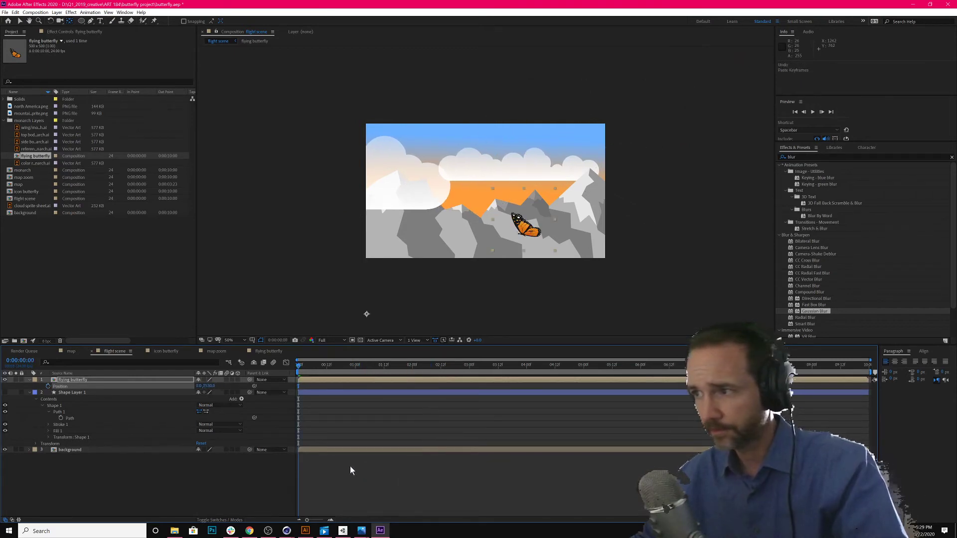
Move the flying butterfly layer up and to the right in the scene
click(72, 392)
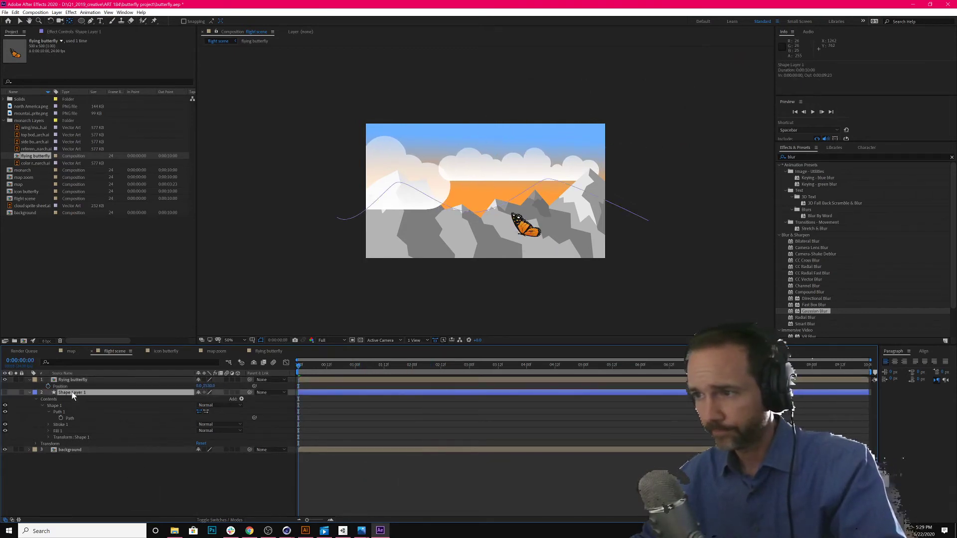
click(66, 419)
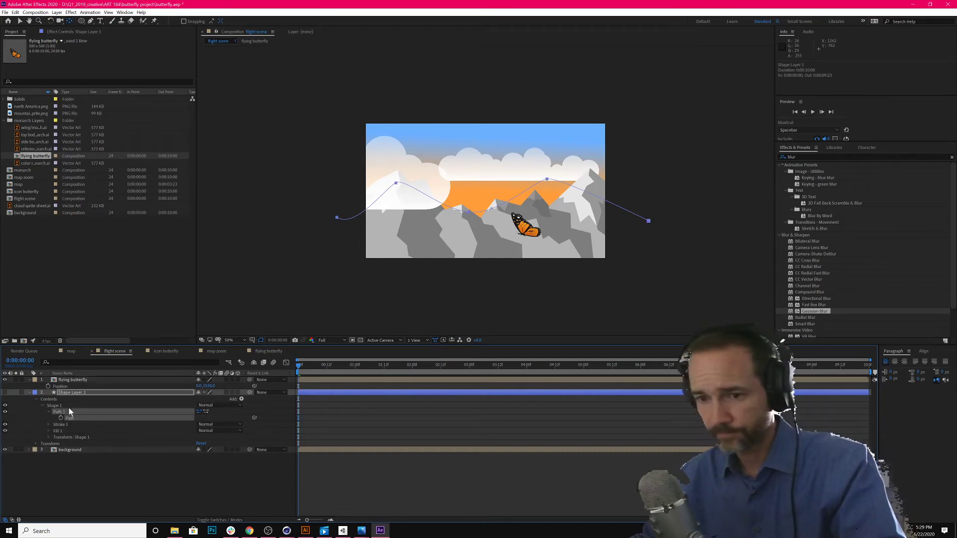
click(68, 405)
click(64, 398)
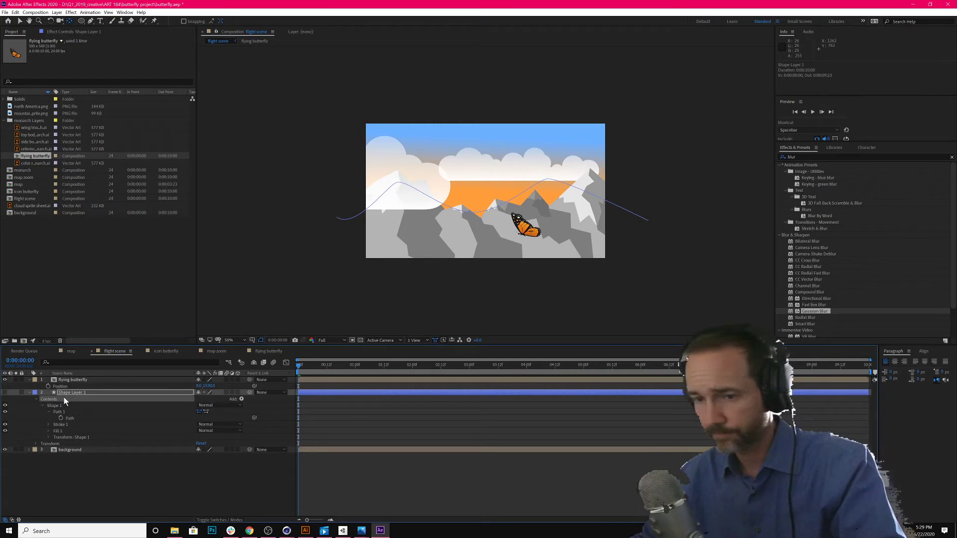
click(67, 393)
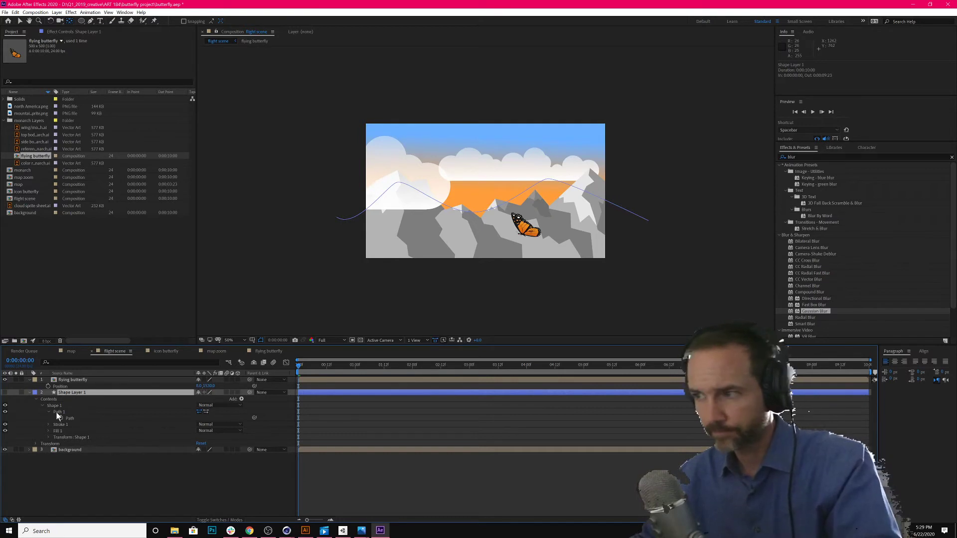
key(v)
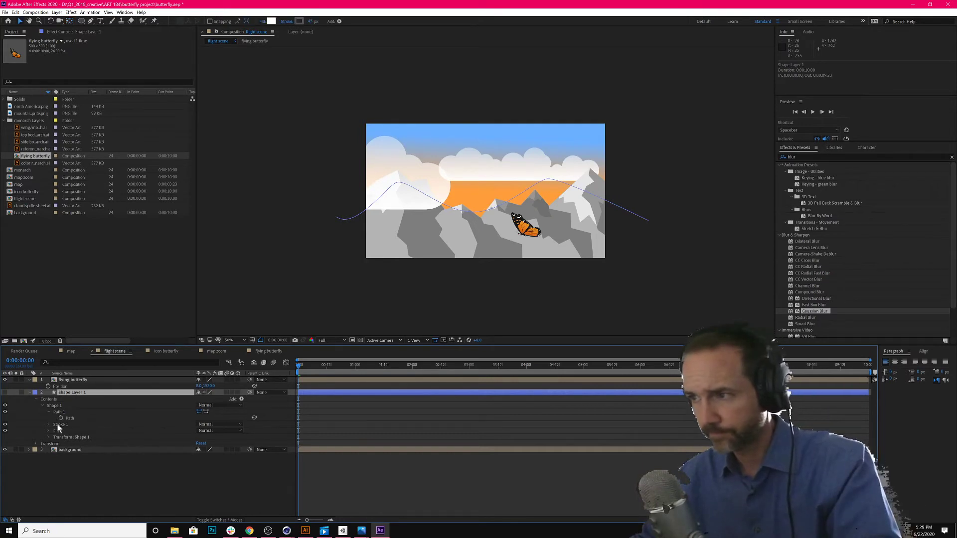
click(71, 380)
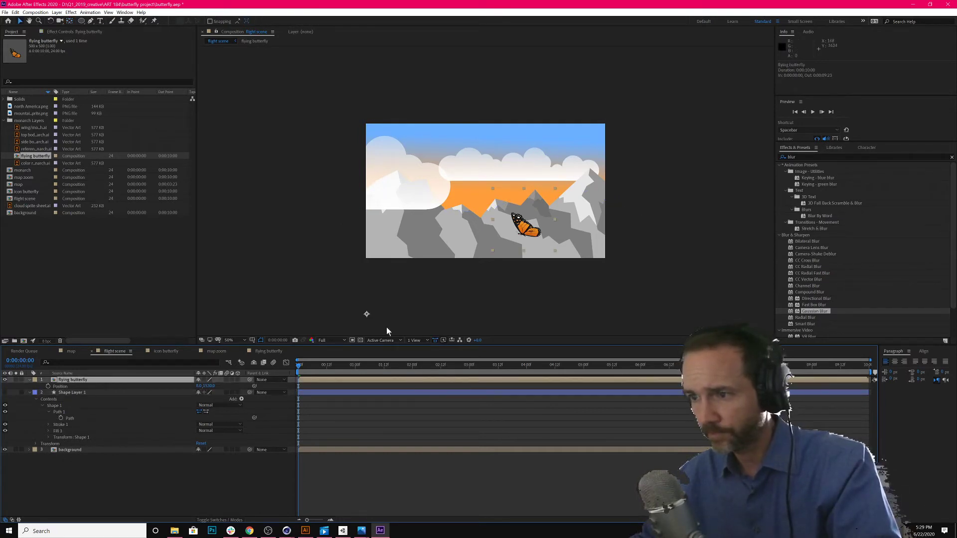
drag(368, 313, 489, 238)
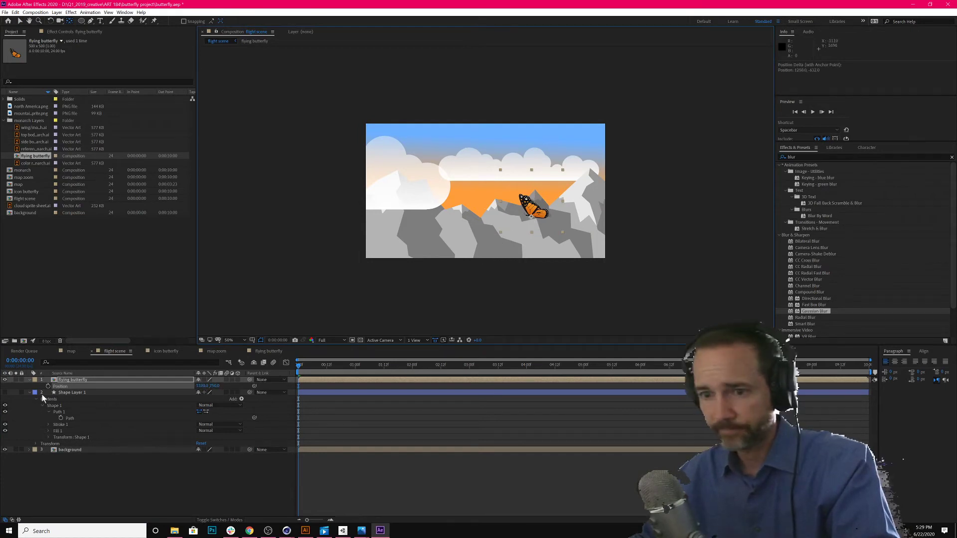
Paste Shape Layer 1's path into the butterfly's Position again and check it at one second
click(56, 498)
click(69, 418)
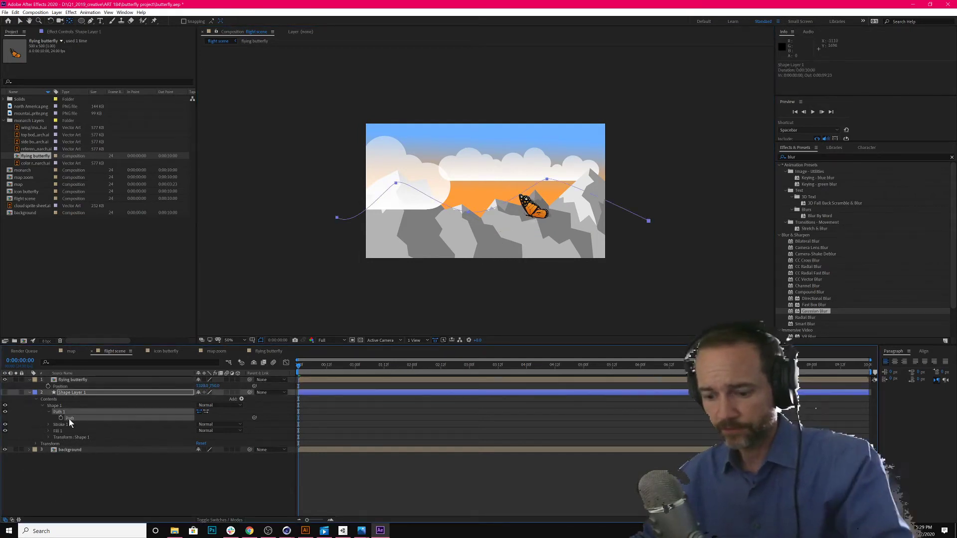
click(72, 380)
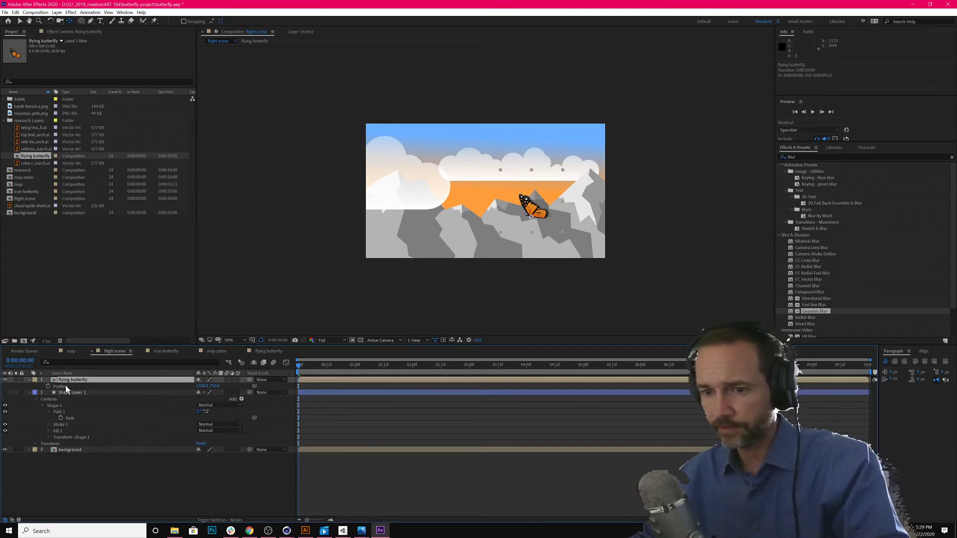
click(65, 385)
key(ctrl+v)
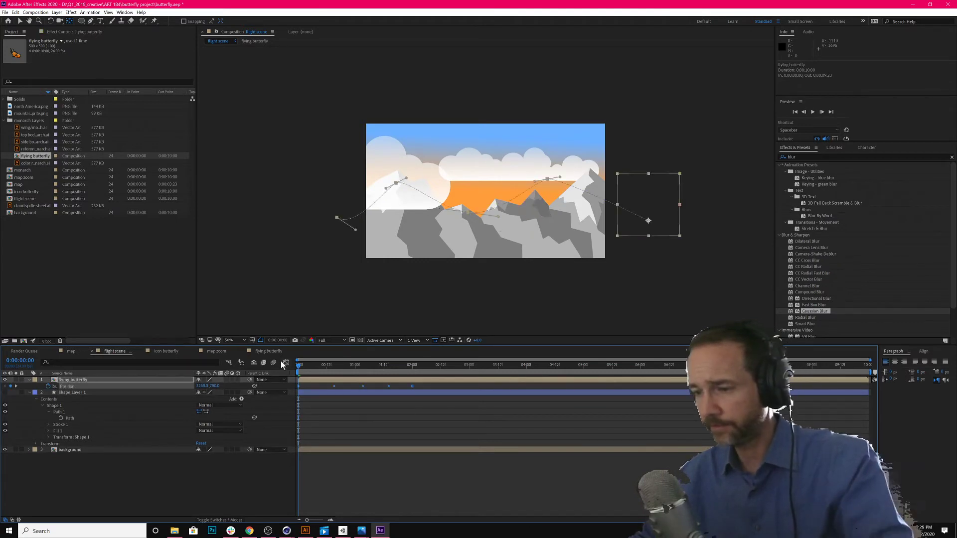
mouse_move(315, 367)
mouse_down()
mouse_move(370, 379)
mouse_move(334, 365)
mouse_move(357, 375)
mouse_move(285, 372)
mouse_move(325, 382)
mouse_up()
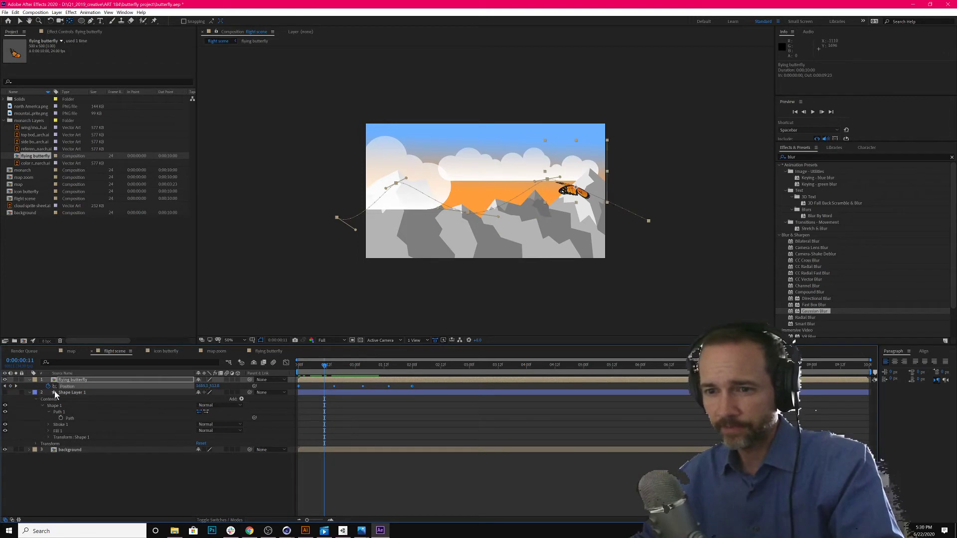
Open Transform > Auto-Orient from the flying butterfly layer's context menu
right_click(65, 385)
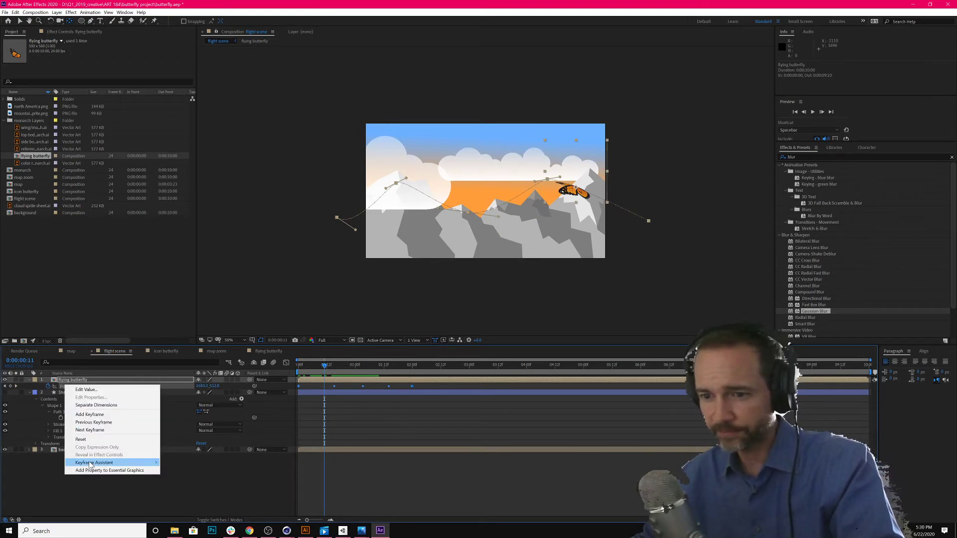
mouse_move(91, 465)
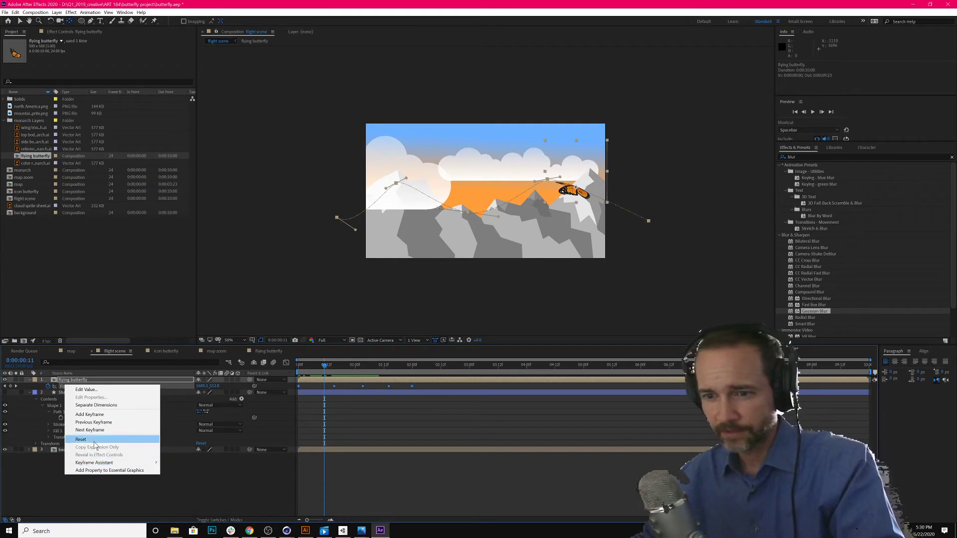
click(92, 491)
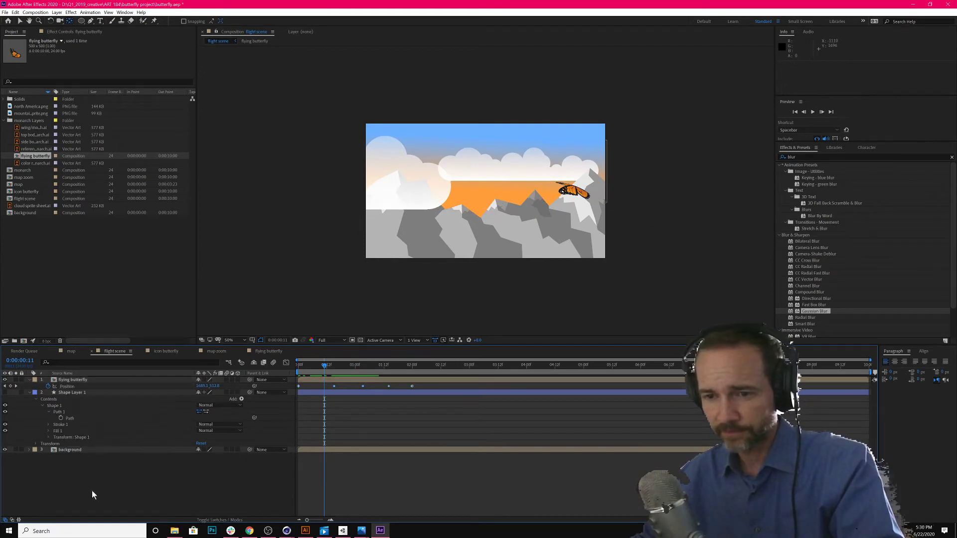
click(71, 387)
right_click(68, 385)
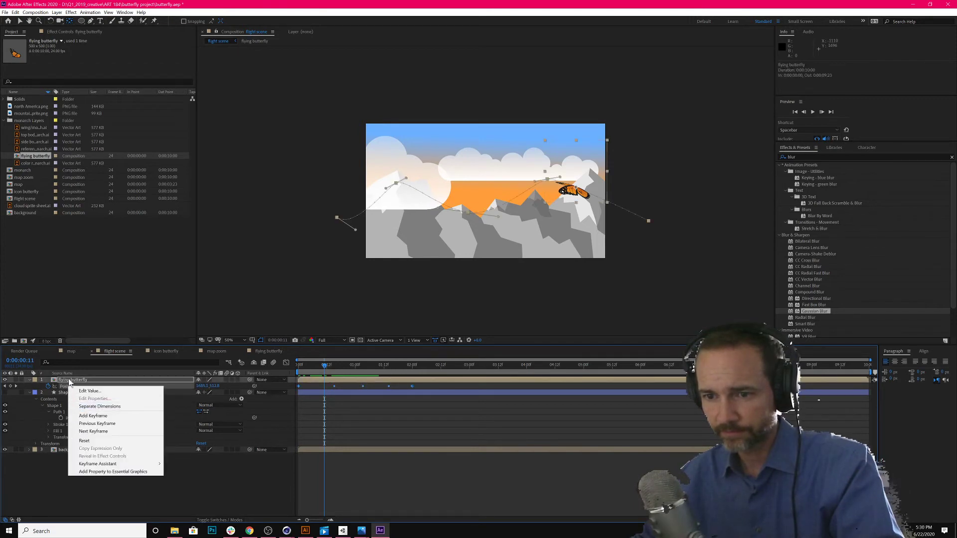
right_click(69, 380)
mouse_move(95, 316)
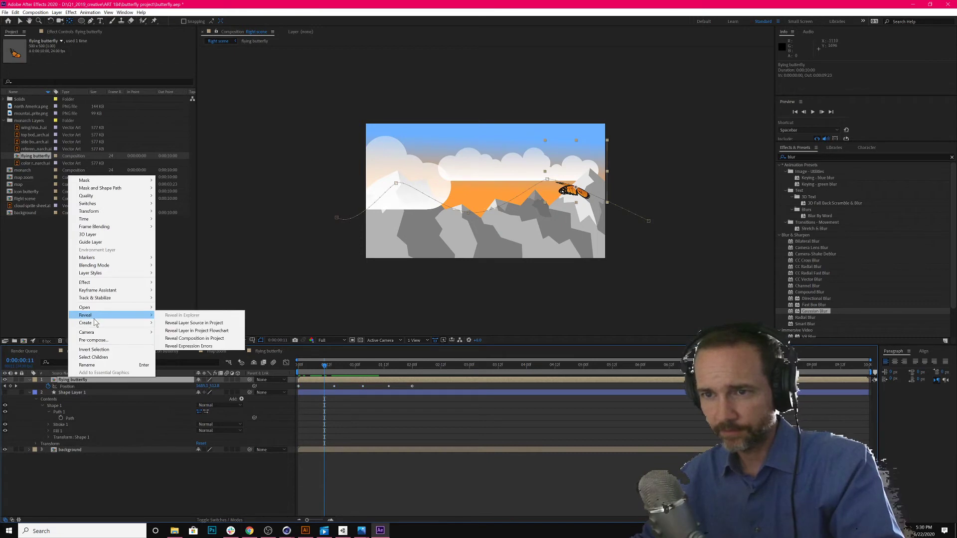
click(77, 467)
click(64, 384)
right_click(66, 381)
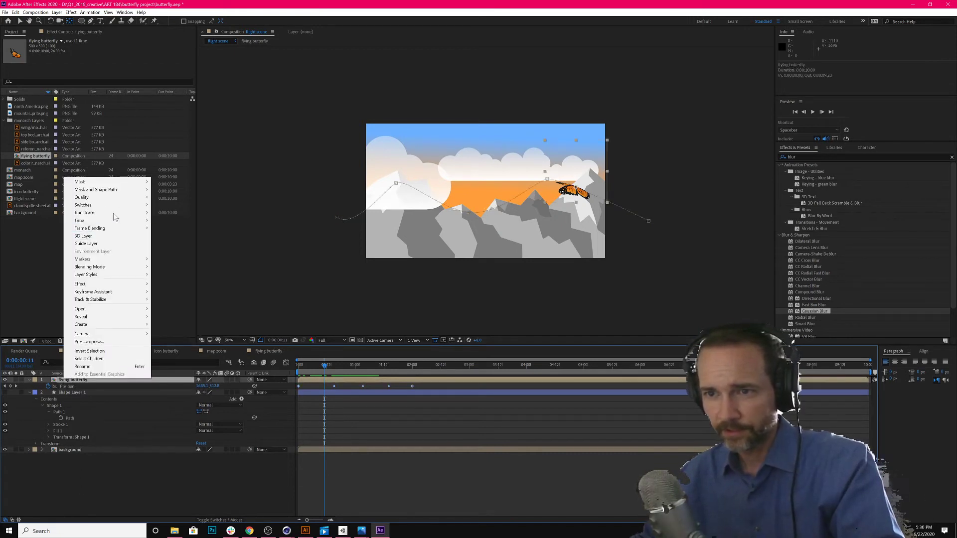
mouse_move(115, 212)
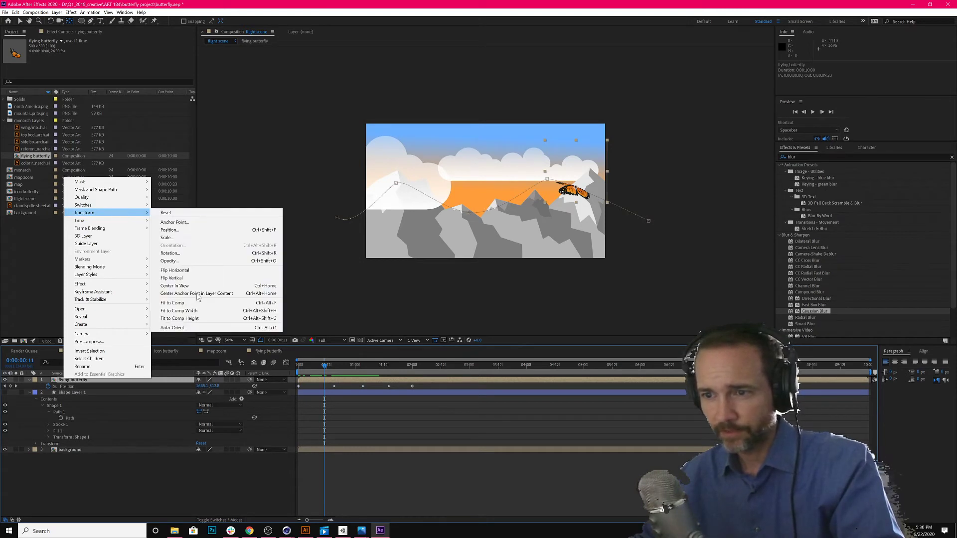
click(194, 328)
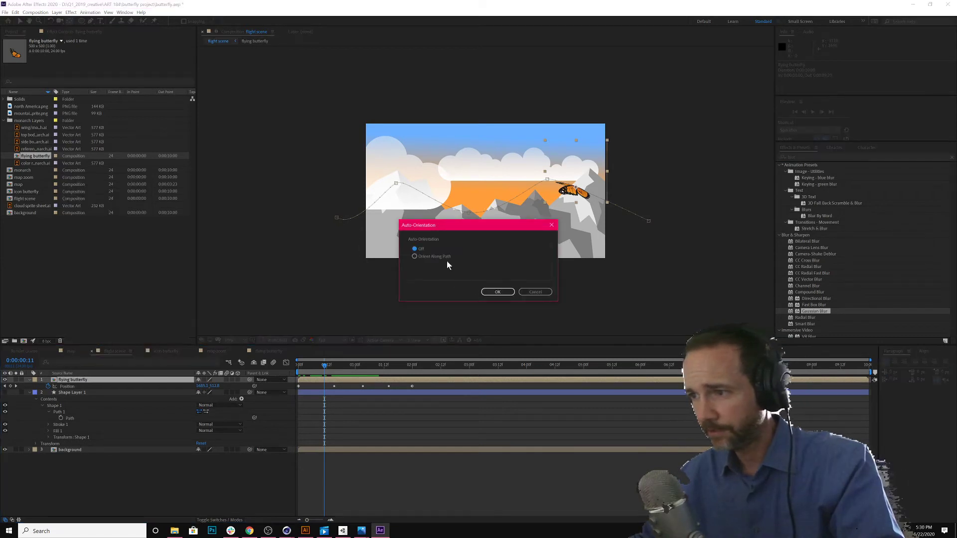
Confirm Orient Along Path and preview the butterfly following its path
click(500, 293)
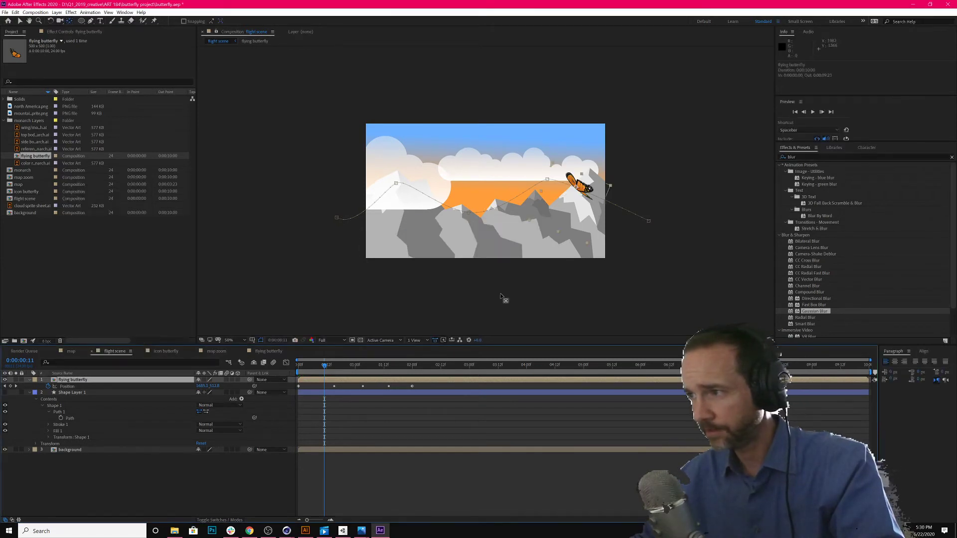
drag(338, 369, 399, 372)
key(space)
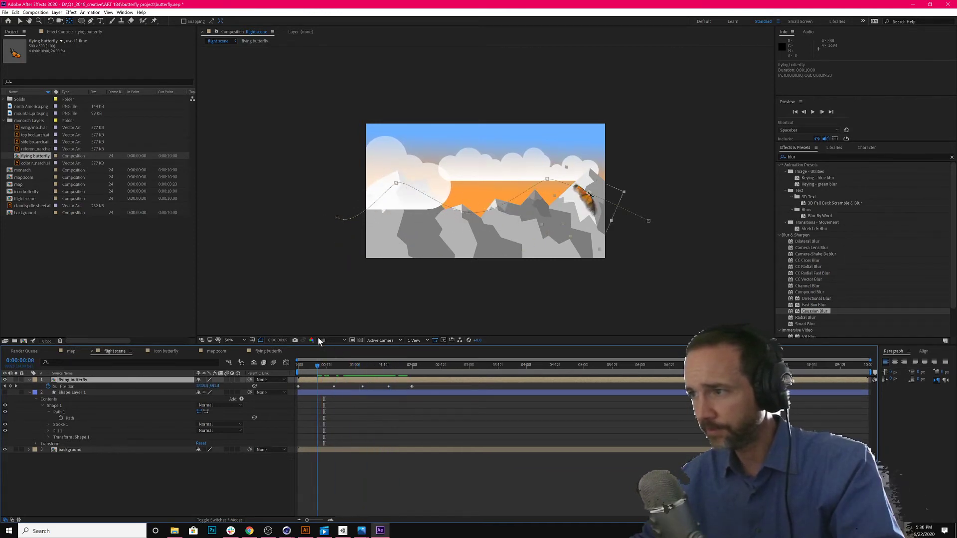
key(space)
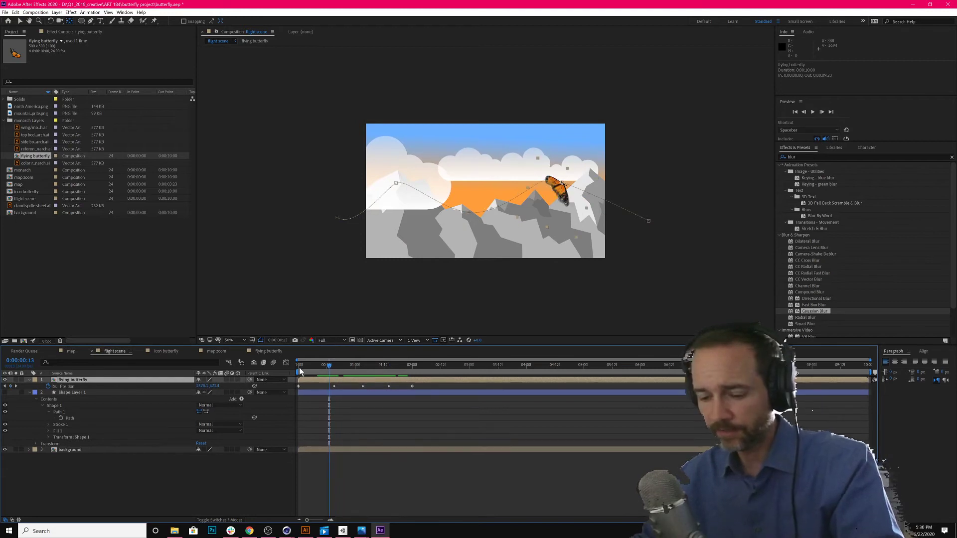
Set the butterfly's Rotation to 107° so it faces forward, and scrub to check
key(r)
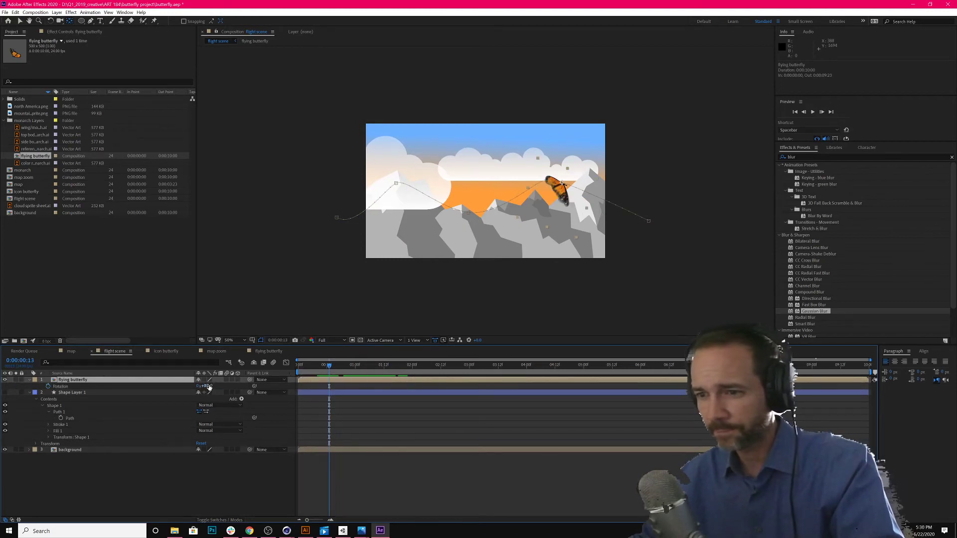
drag(208, 386, 288, 400)
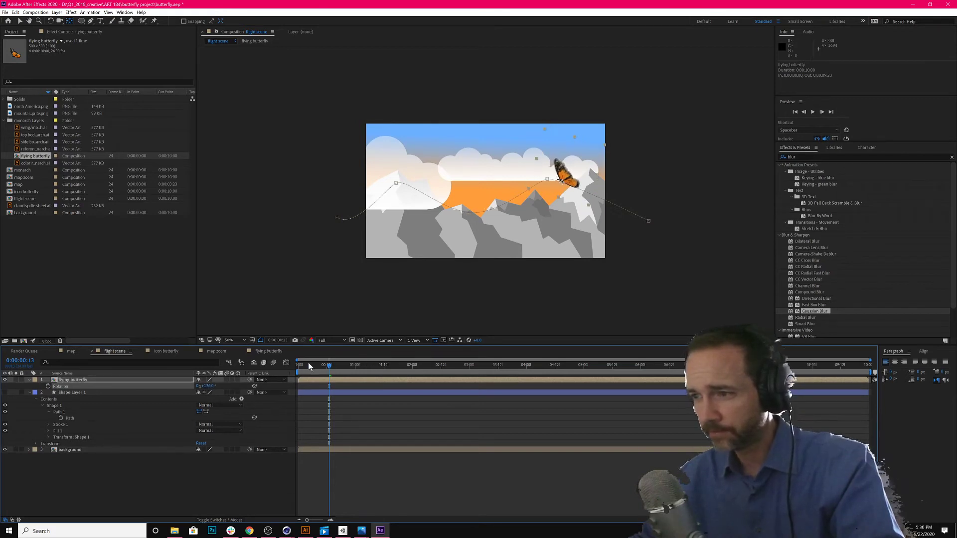
drag(308, 363, 419, 409)
key(space)
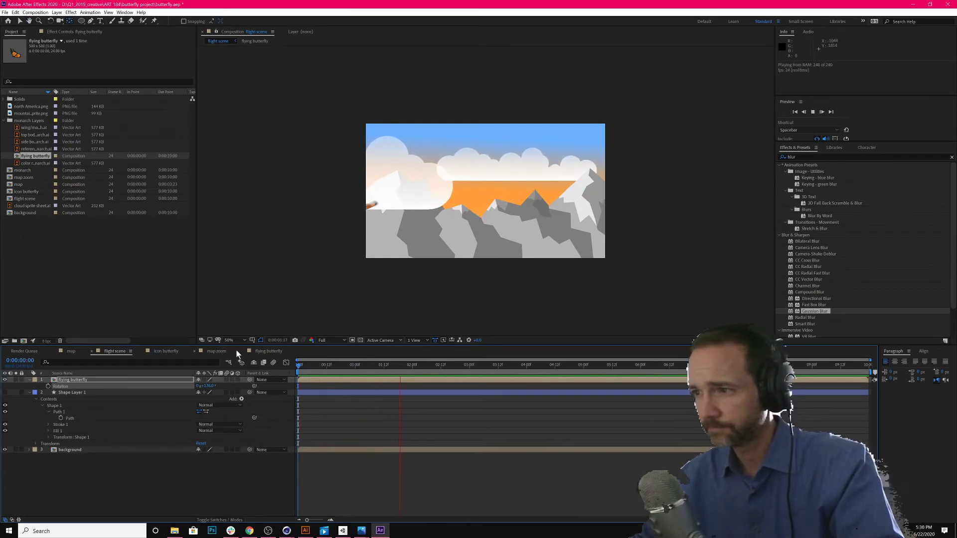
key(space)
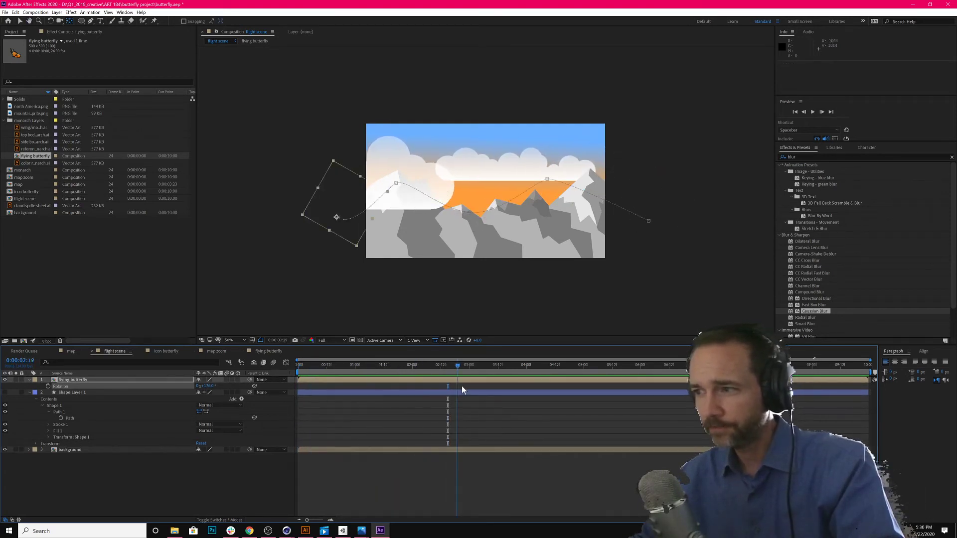
key(Home)
drag(299, 384, 343, 380)
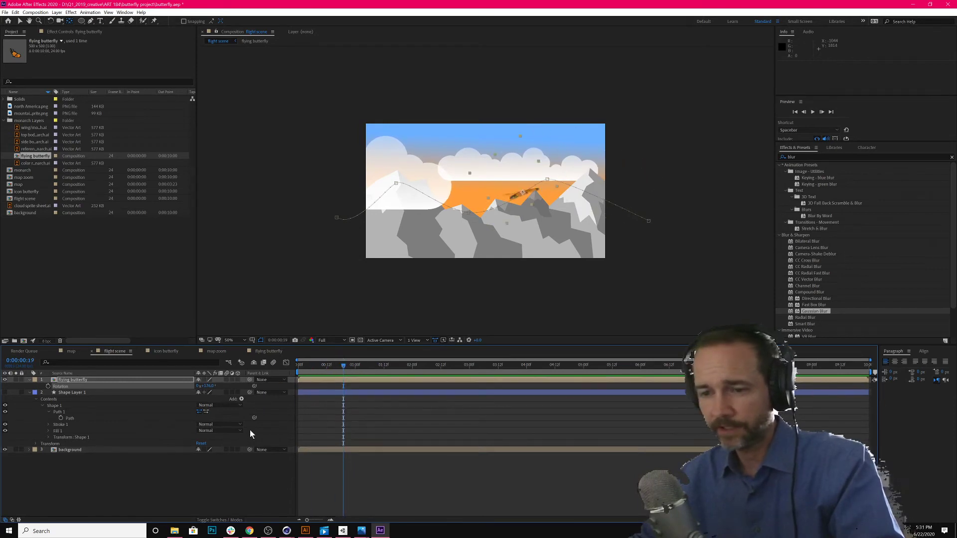
Replay the flight preview and return to the start of the animation
click(133, 381)
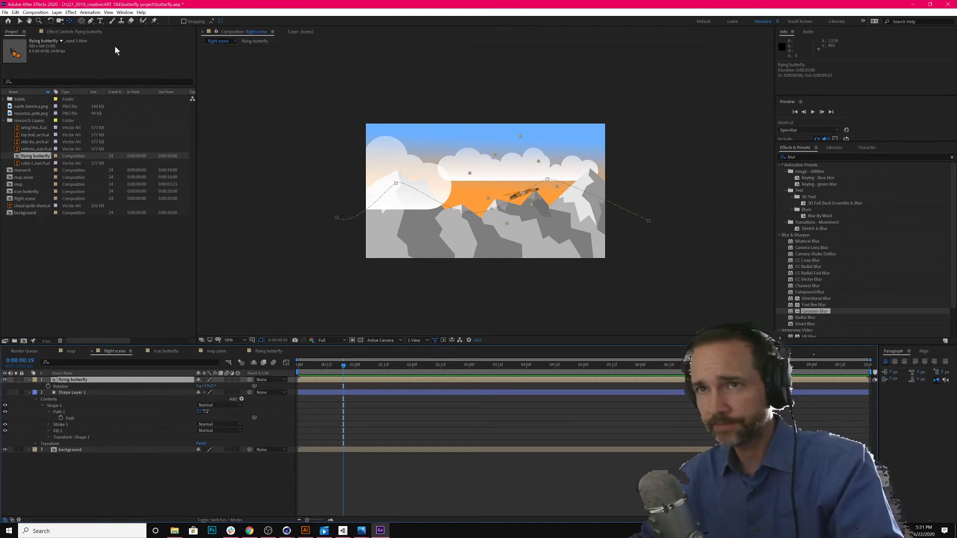
click(116, 481)
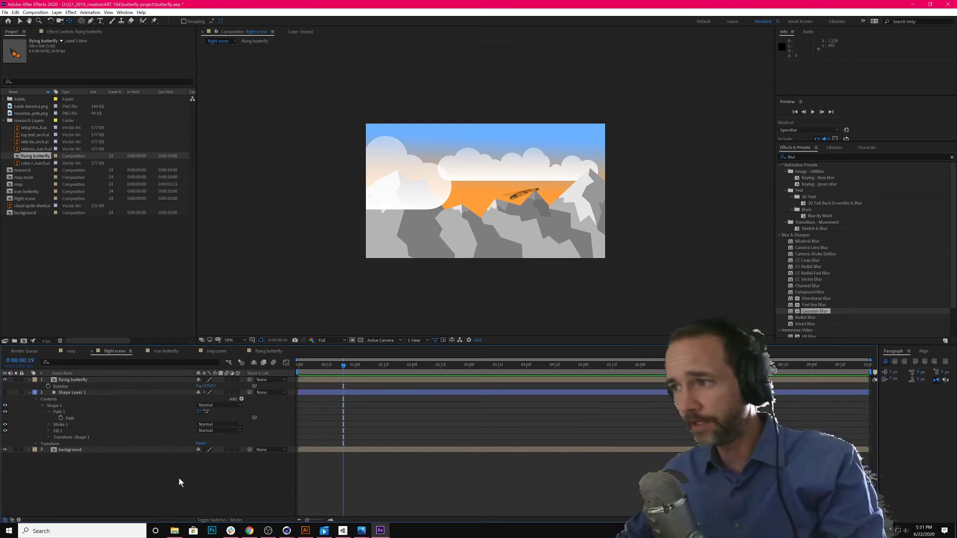
key(space)
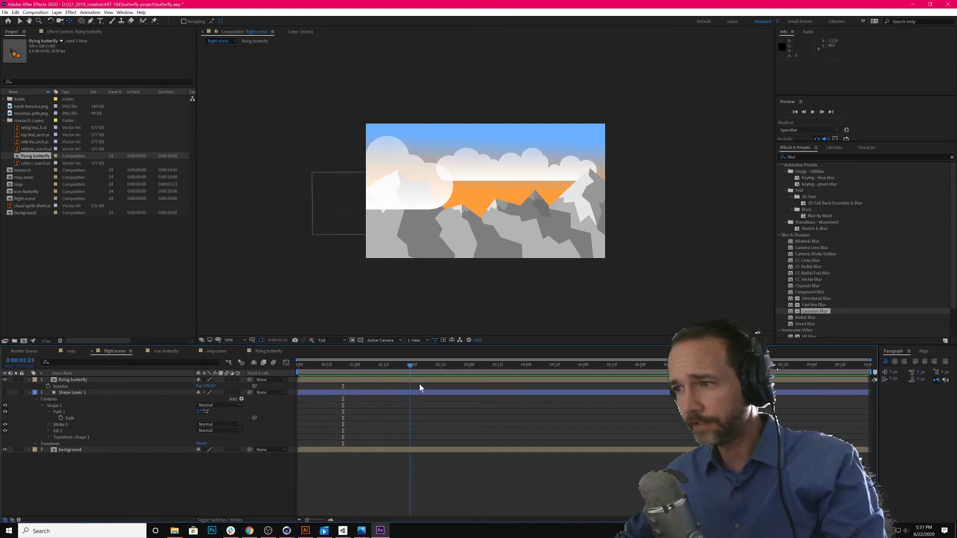
key(space)
key(space)
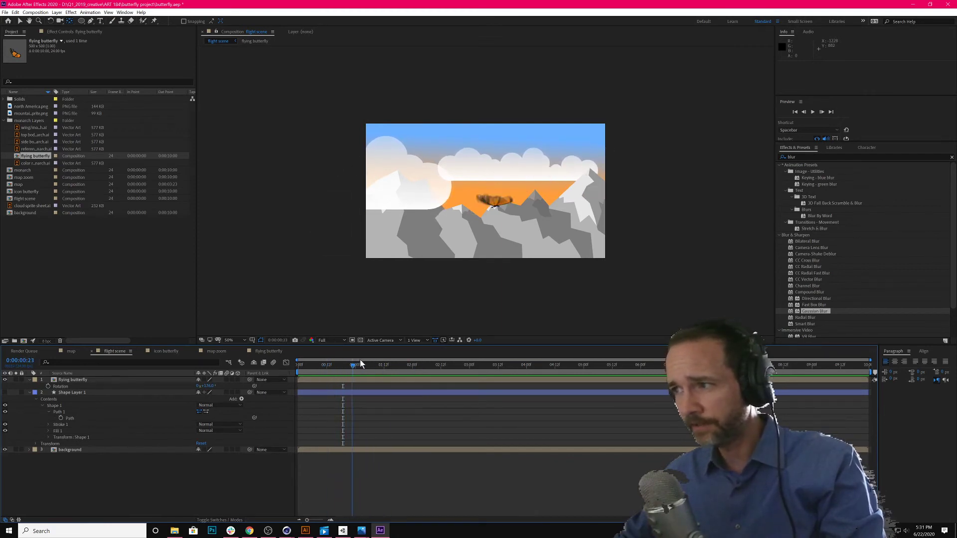
key(space)
drag(337, 365, 299, 365)
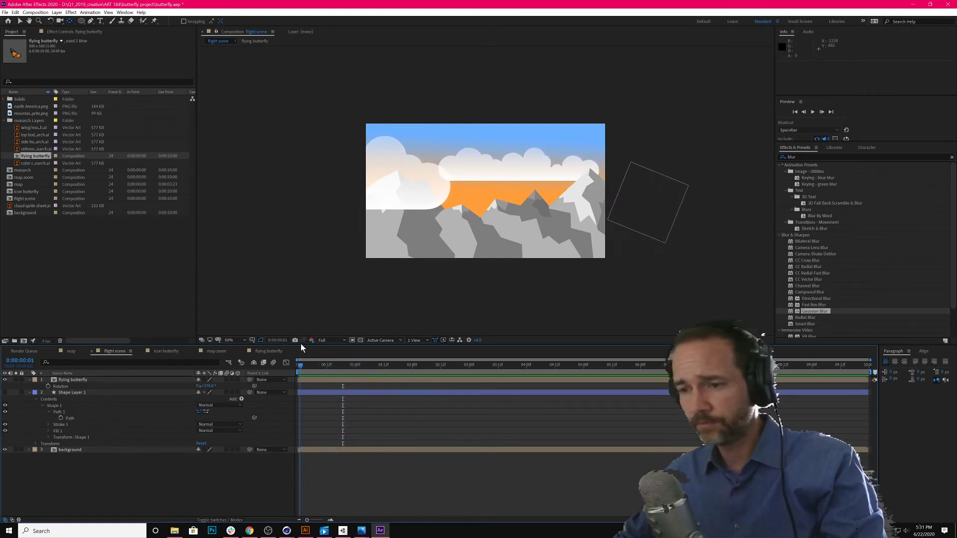
Apply the Wiggle - position preset to the flying butterfly layer
click(71, 380)
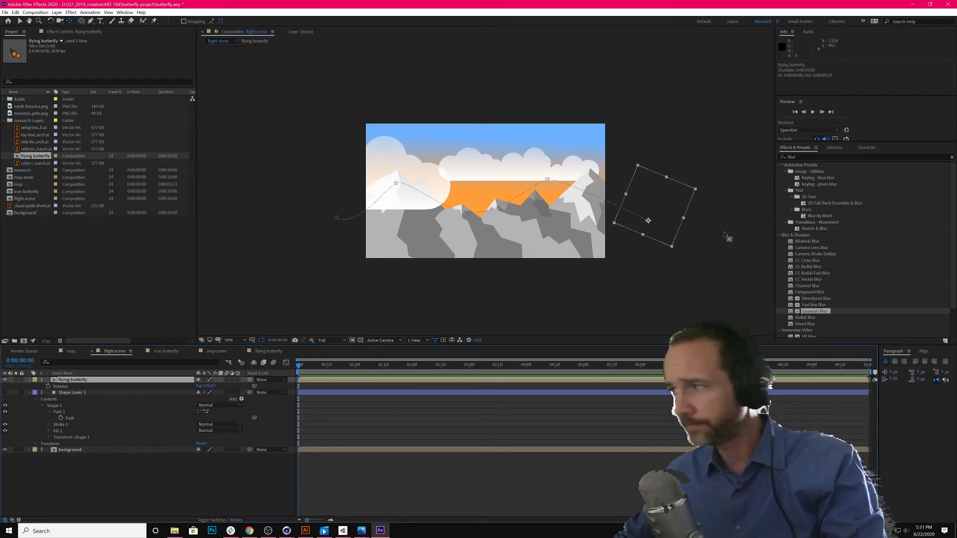
click(808, 157)
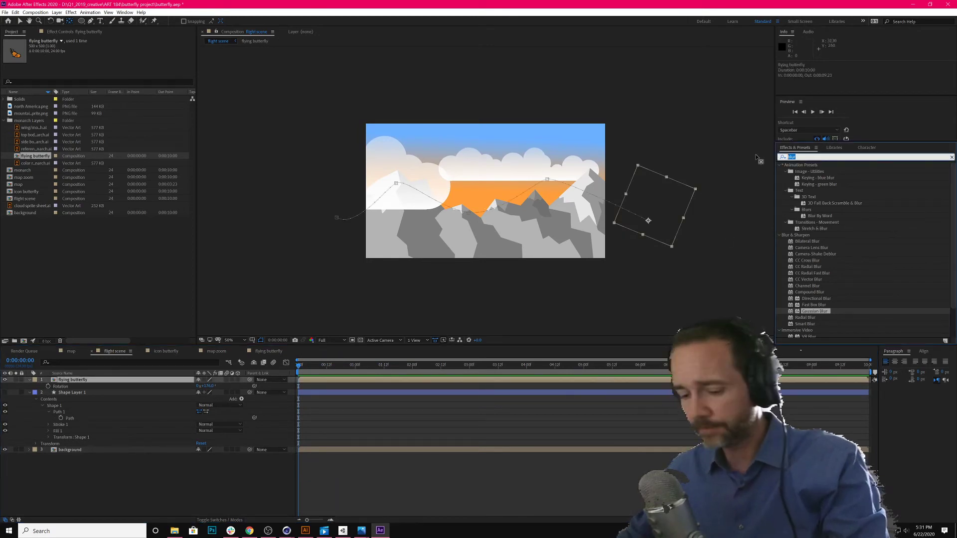
text(wiggle tran)
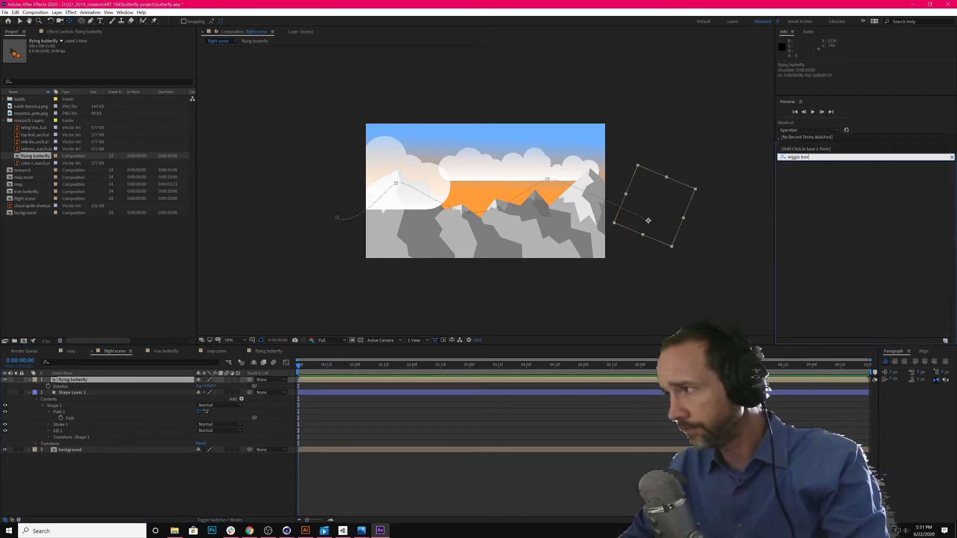
text(r)
key(BackSpace)
key(BackSpace)
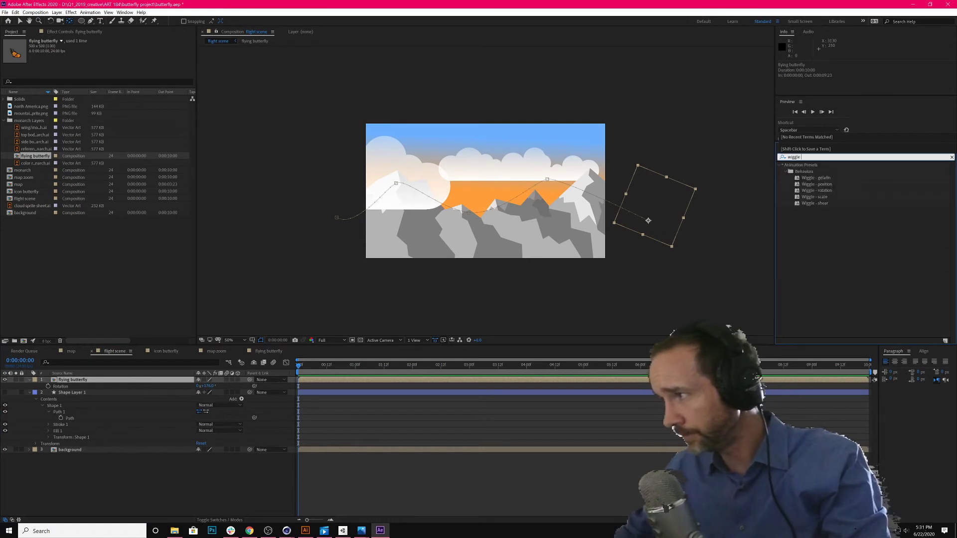
click(824, 184)
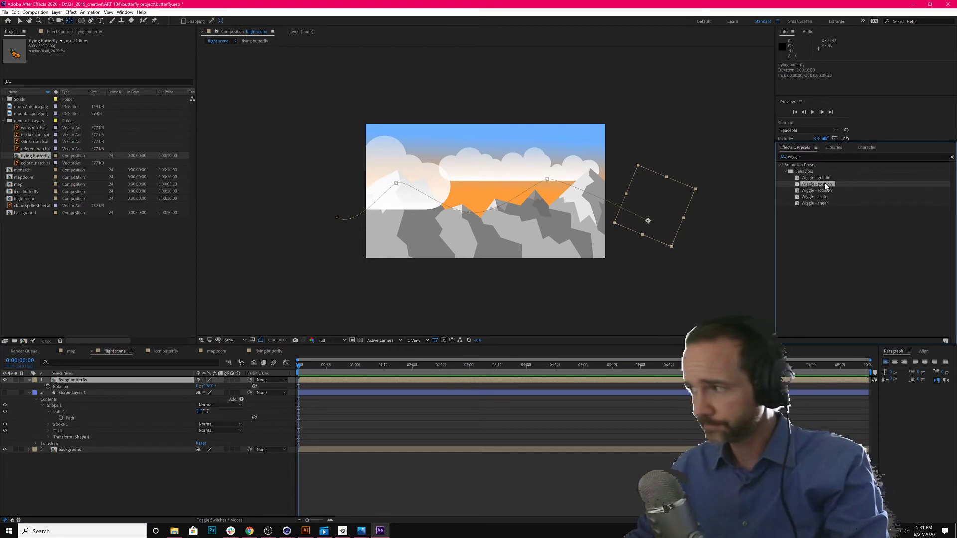
double_click(825, 184)
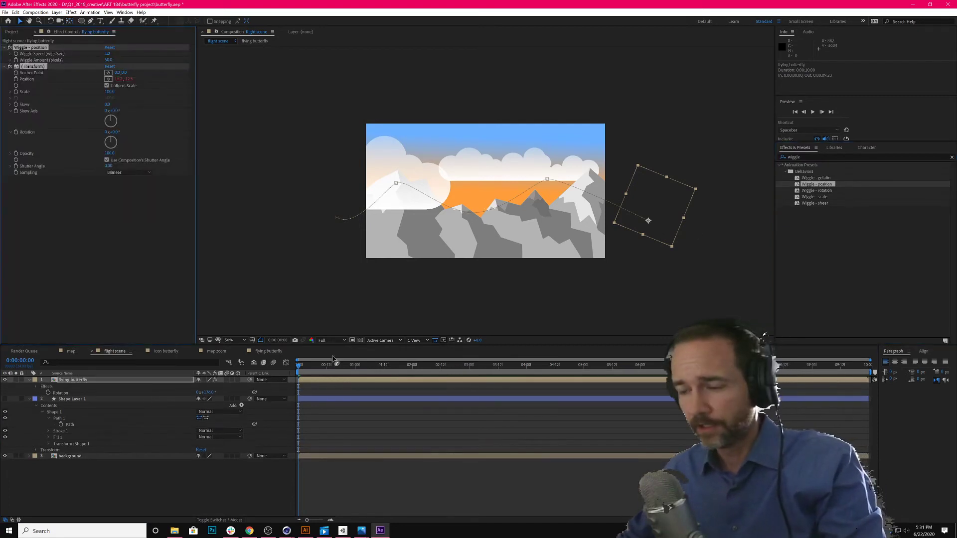
mouse_move(347, 365)
mouse_down()
mouse_move(371, 368)
mouse_move(355, 366)
mouse_up()
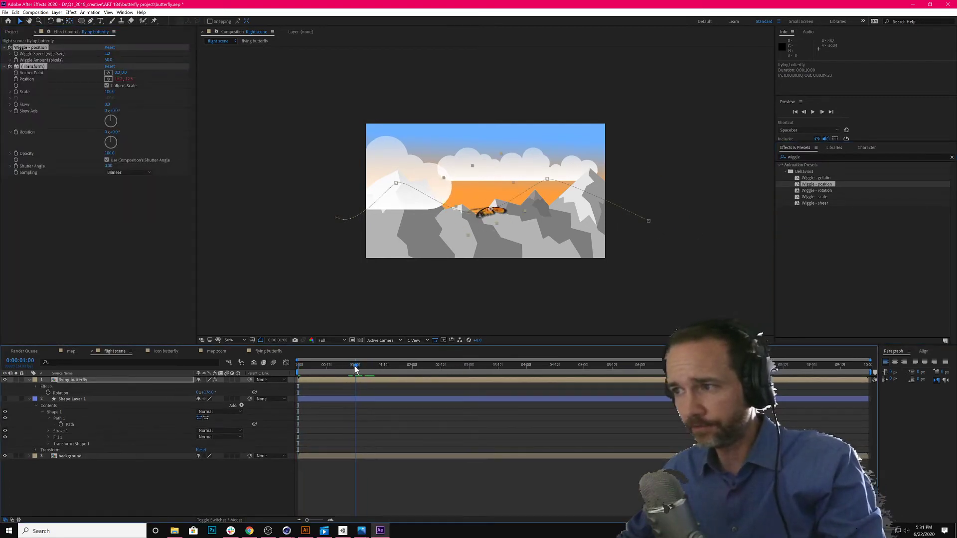
Set Wiggle Speed to 4 and Wiggle Amount to about 184
click(107, 56)
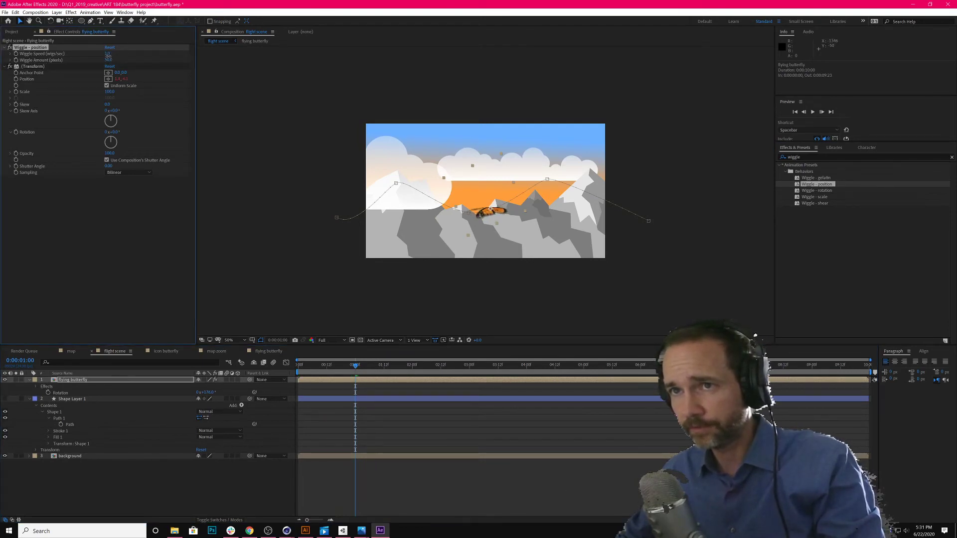
text(4)
key(Return)
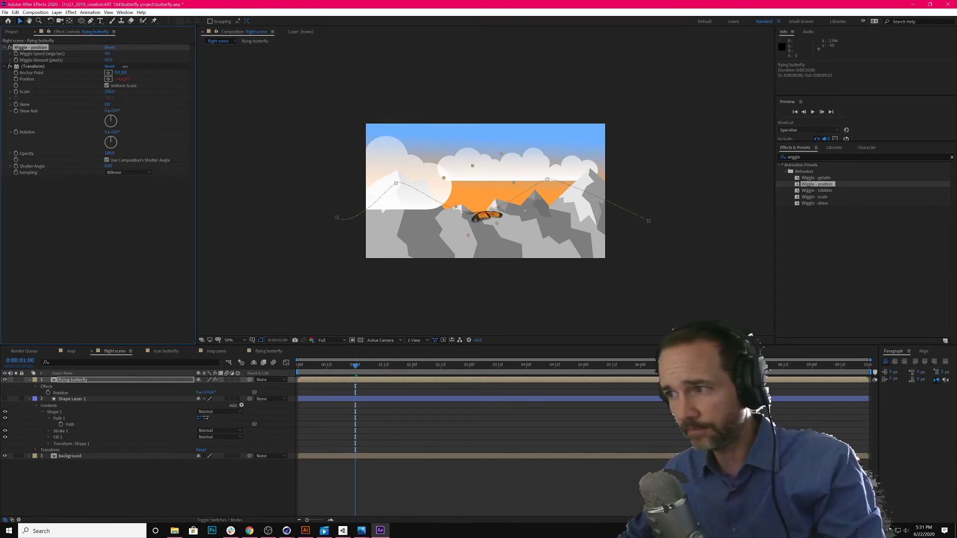
drag(126, 67, 179, 76)
Enable motion blur on the butterfly, preview the flight, and enter 1800 as Wiggle Amount
key(space)
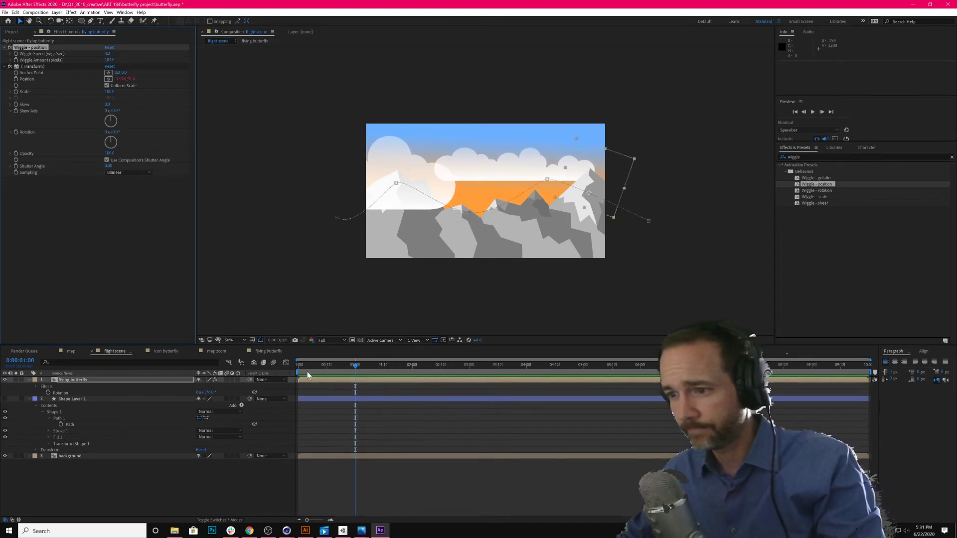
key(Home)
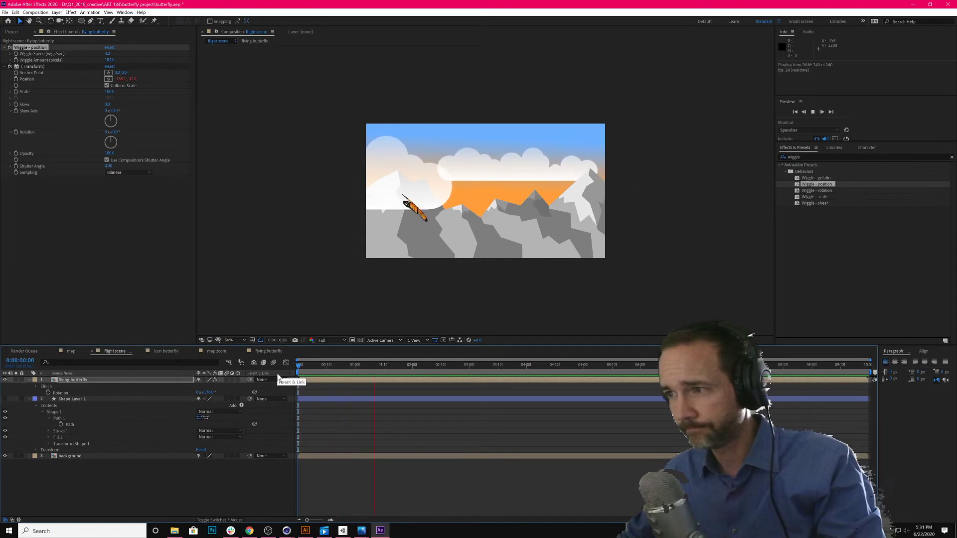
drag(304, 370, 360, 344)
click(225, 380)
key(space)
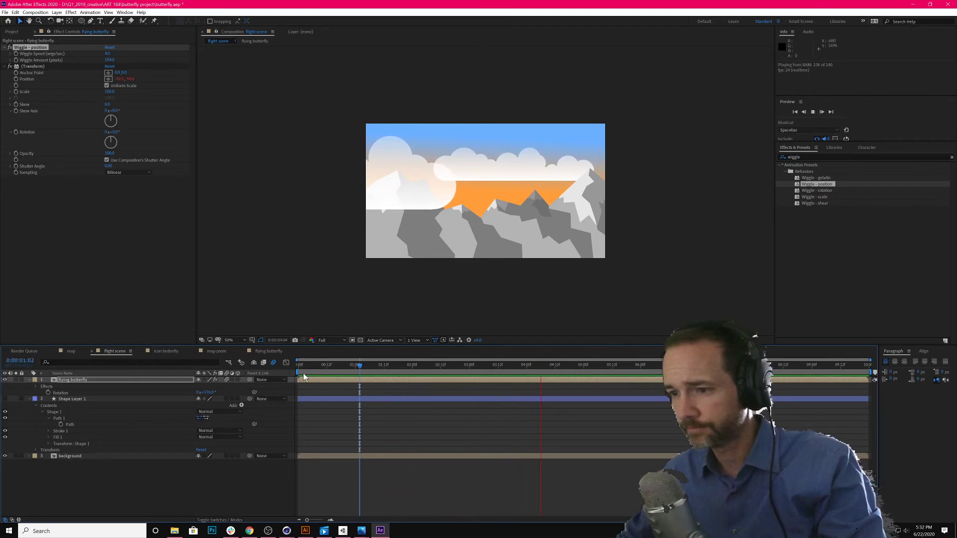
key(space)
key(space)
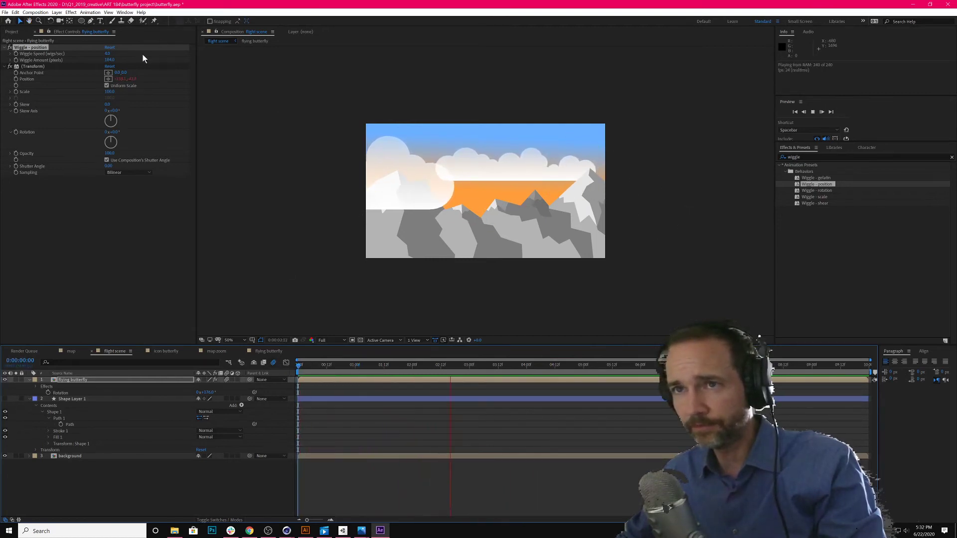
key(space)
click(109, 60)
text(1800)
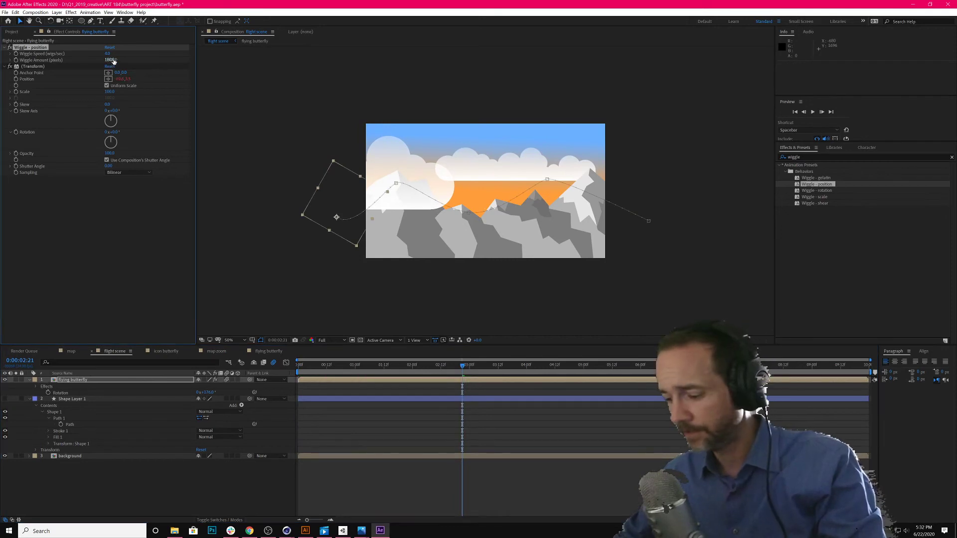
key(shift+Escape)
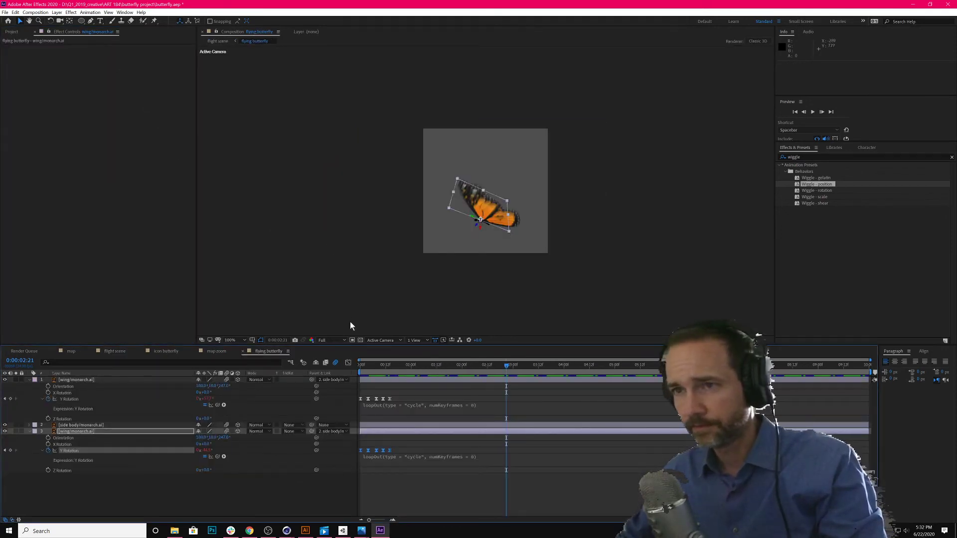
drag(387, 363, 363, 364)
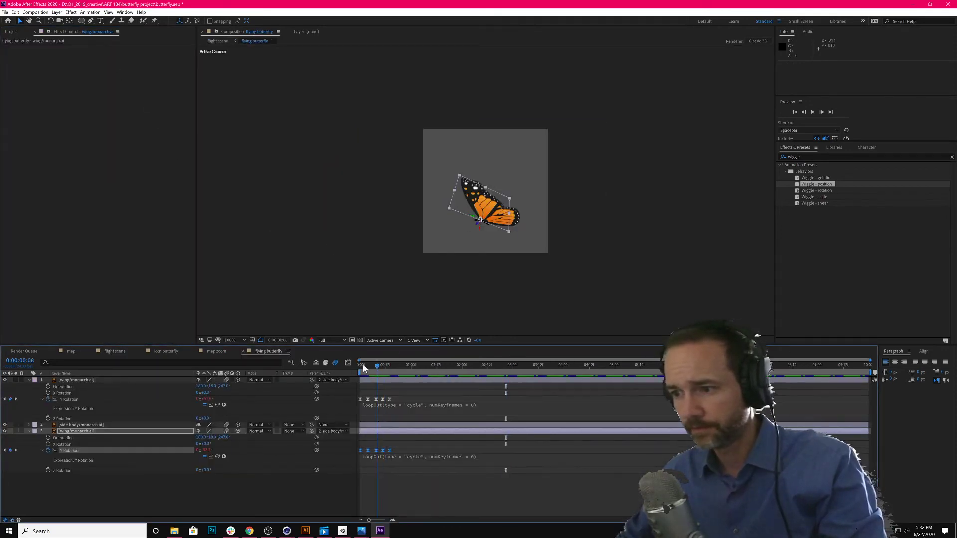
click(213, 351)
click(170, 351)
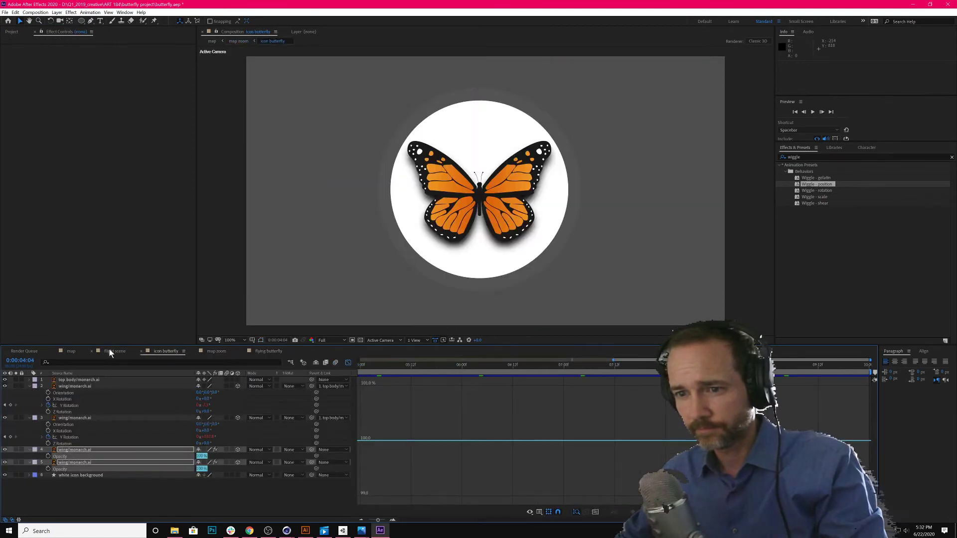
click(112, 352)
mouse_move(306, 369)
mouse_down()
mouse_move(385, 387)
mouse_move(298, 368)
mouse_up()
key(space)
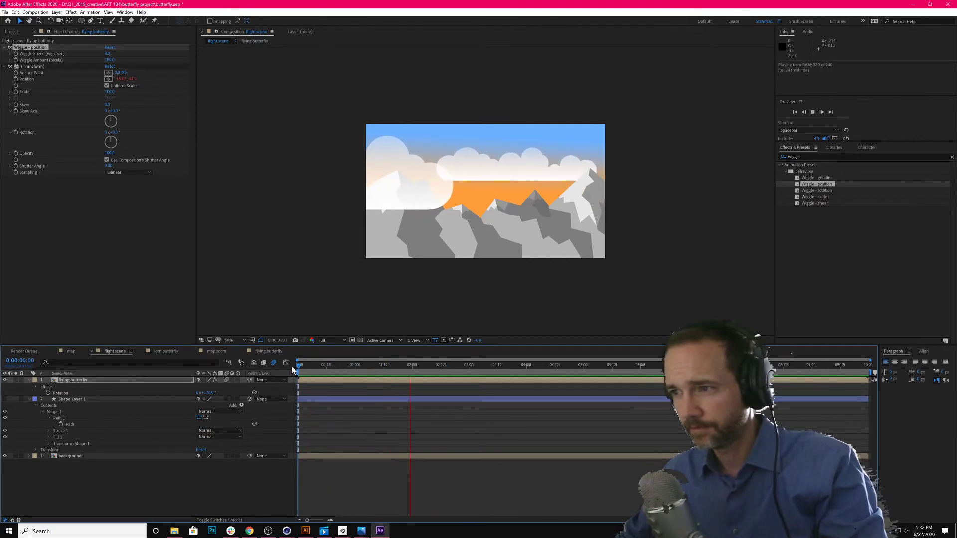
Stop the preview and select the flying butterfly layer with its Position keyframes shown
key(space)
drag(318, 364, 298, 367)
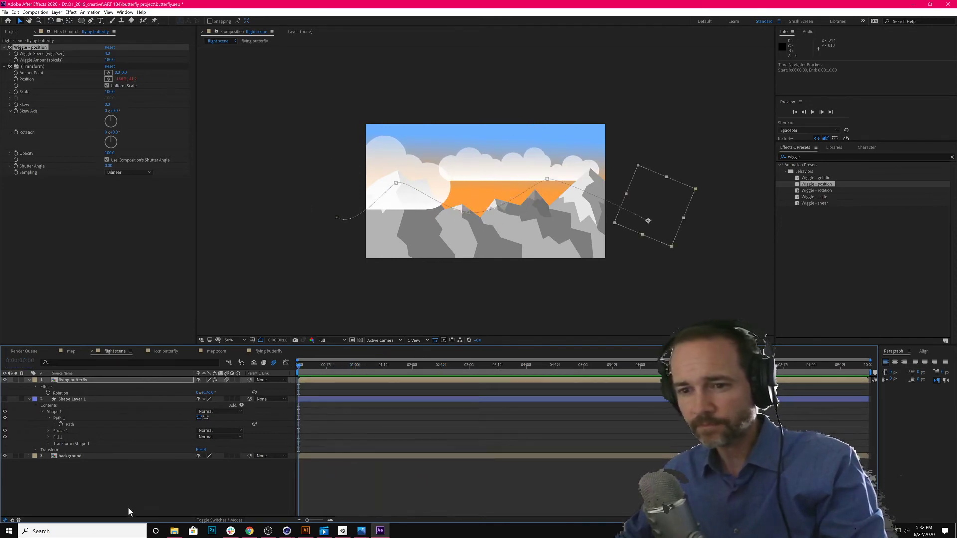
click(91, 380)
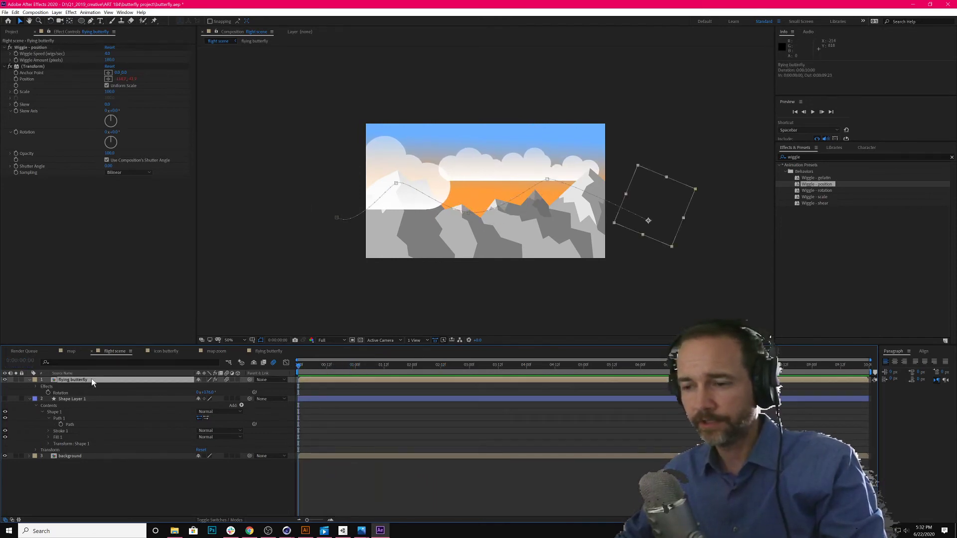
drag(328, 363, 299, 366)
key(p)
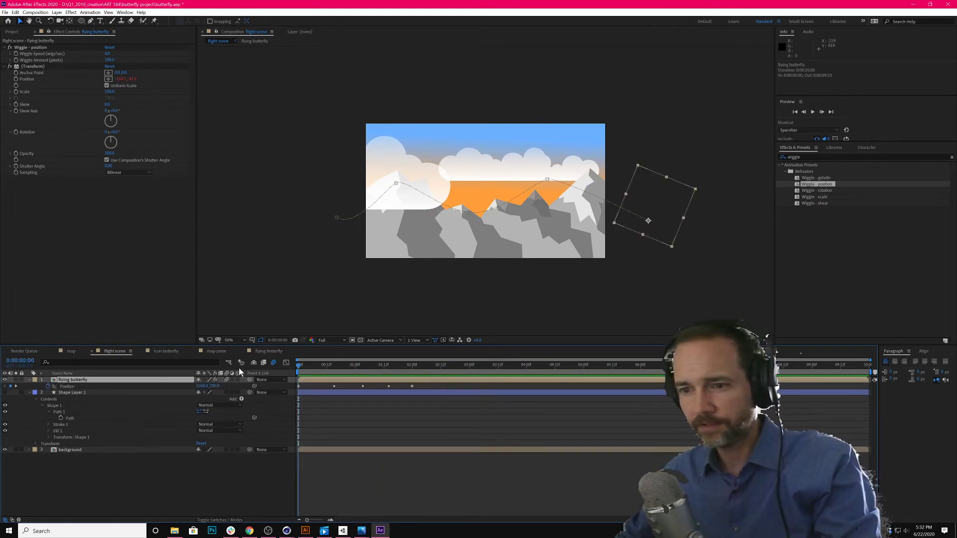
key(p)
key(p)
key(F2)
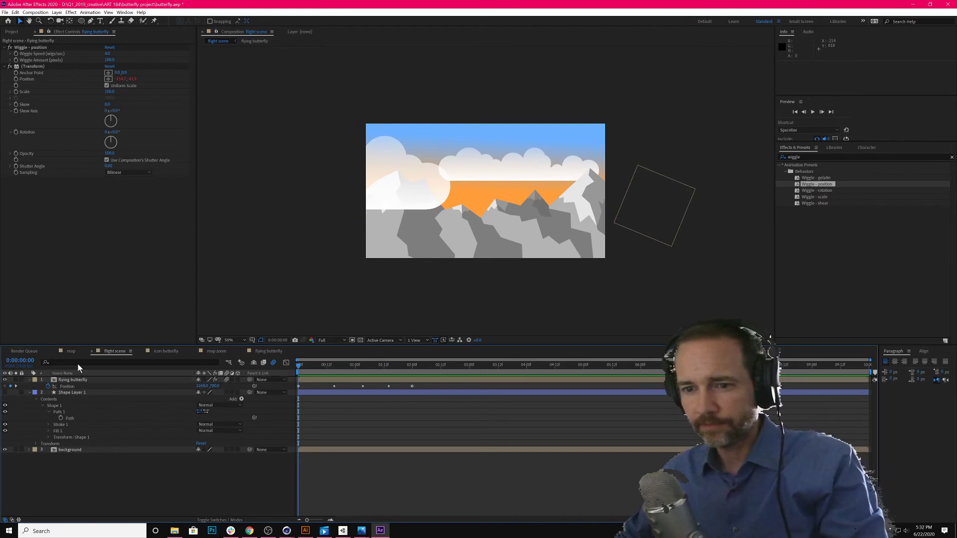
click(79, 380)
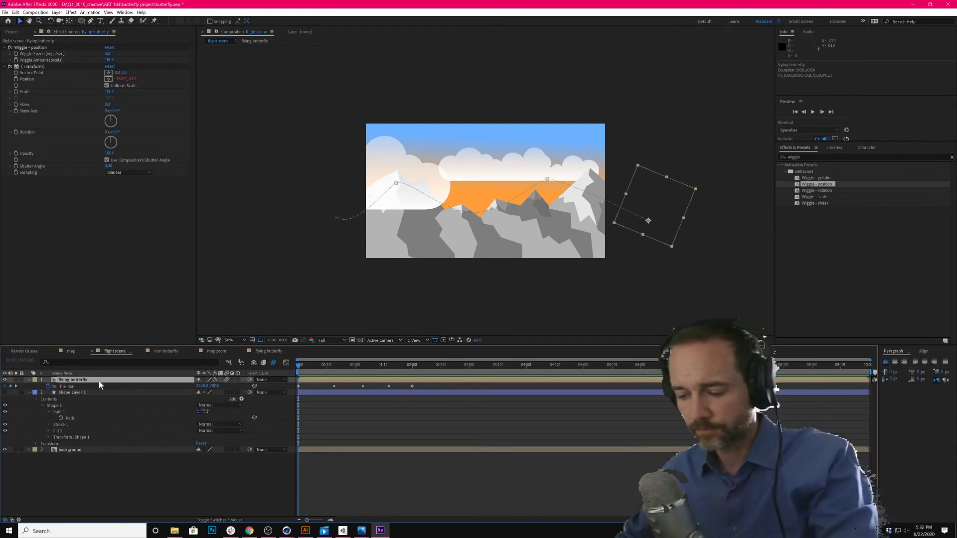
Drag the last Position keyframe from 02:00 to about 04:04, pull it back slightly, and preview
click(412, 387)
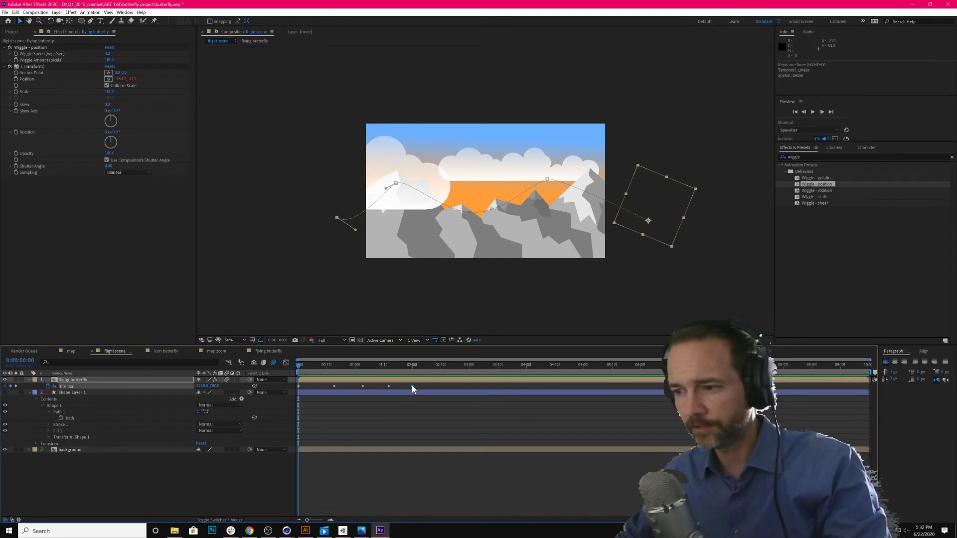
drag(413, 388, 535, 387)
key(space)
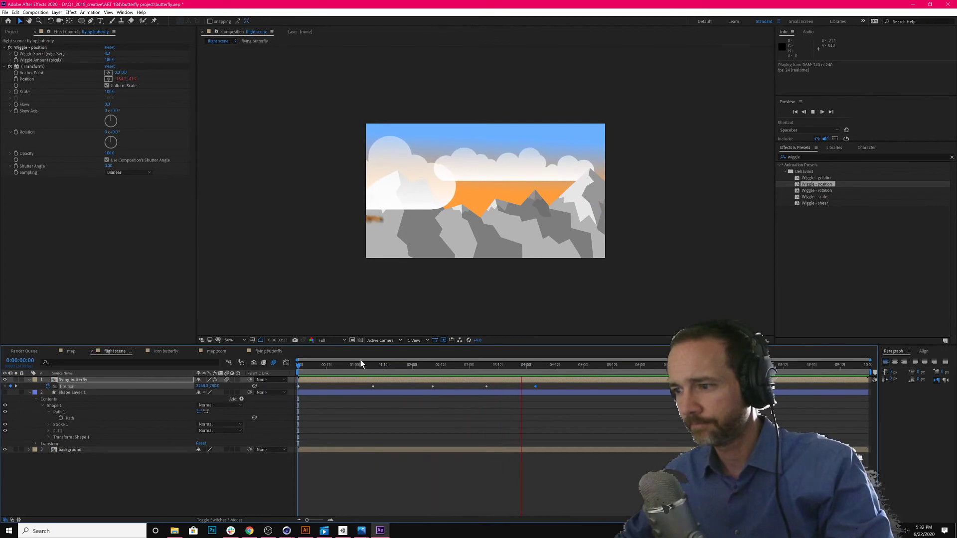
drag(536, 386, 481, 387)
key(Home)
key(space)
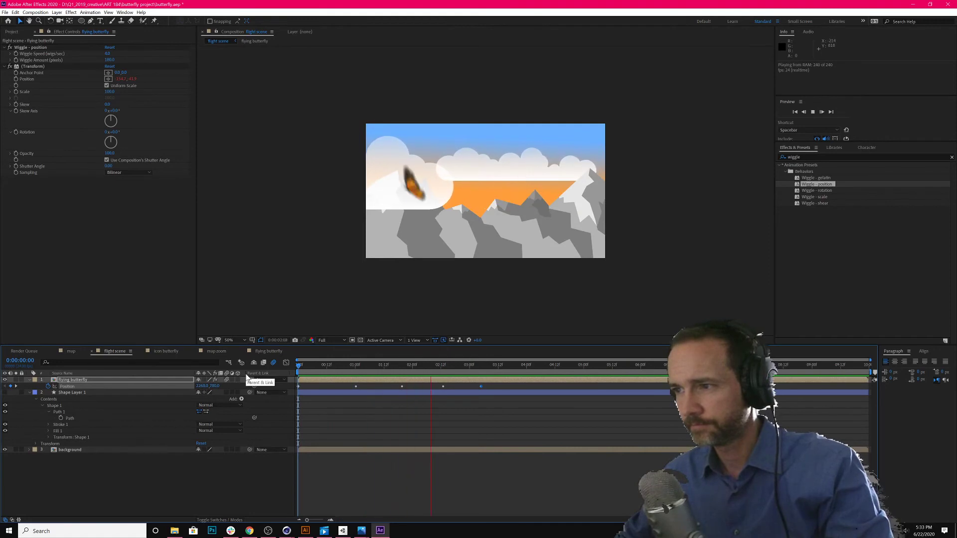
key(space)
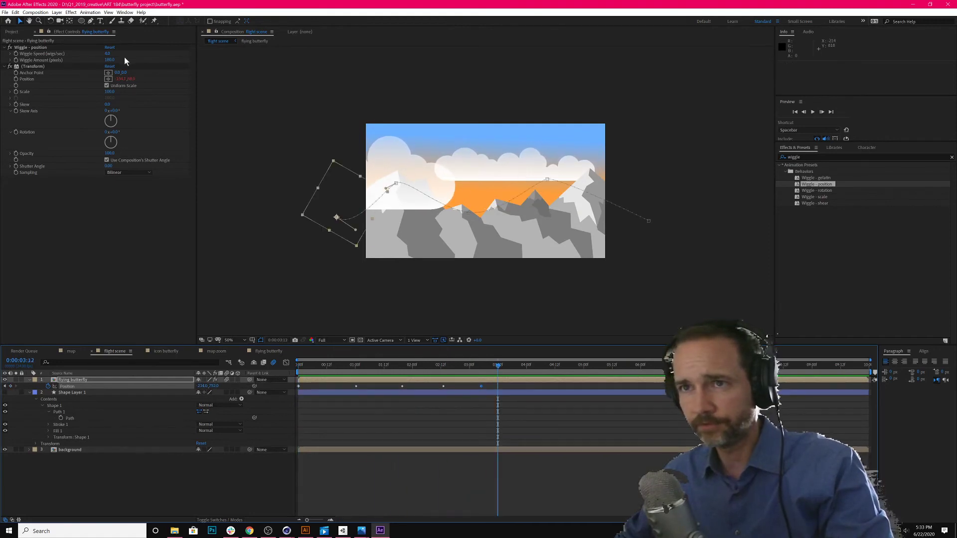
Lower the Wiggle Amount to about 63 and preview the calmer wobble
drag(110, 60, 72, 65)
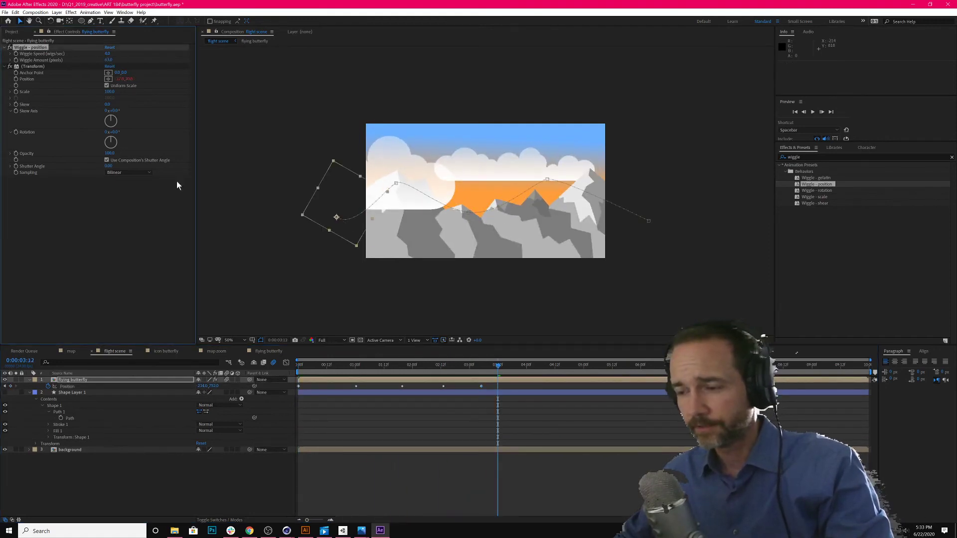
key(space)
key(space)
key(space)
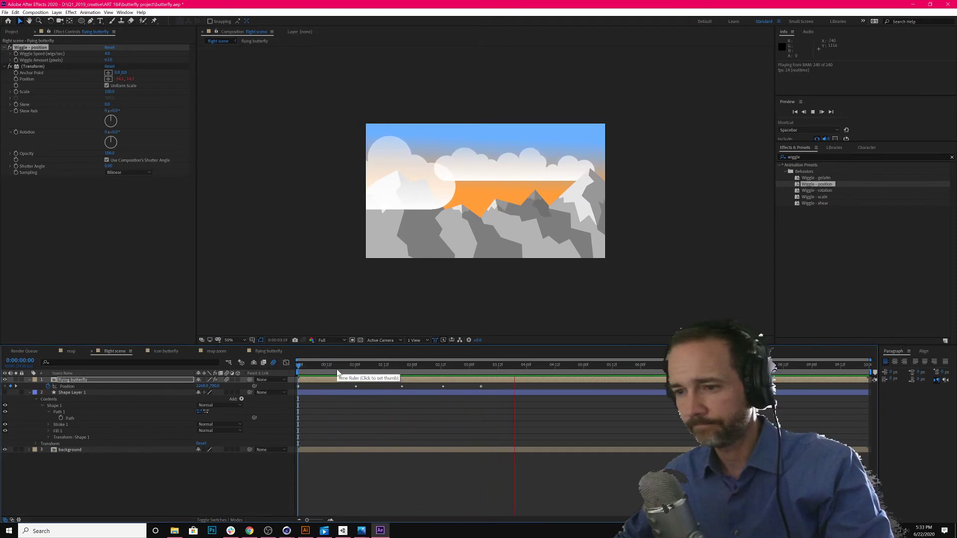
key(space)
click(98, 468)
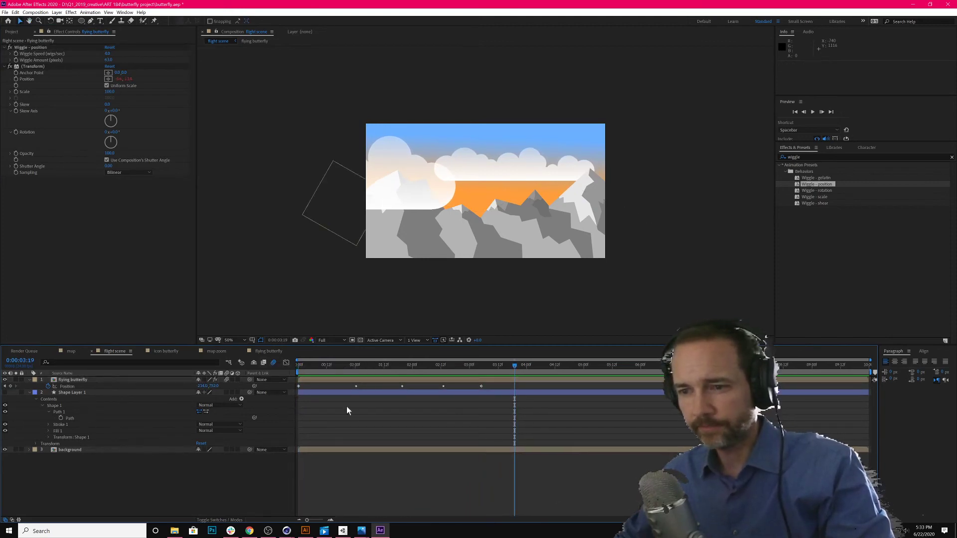
Change the flying butterfly's Rotation from 176° to about 203° and preview the flight
drag(375, 363, 338, 366)
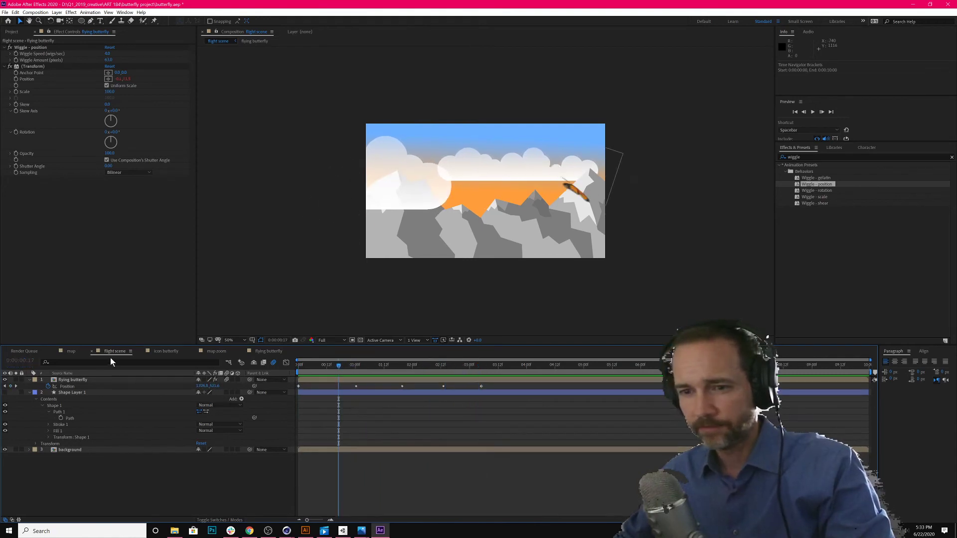
key(r)
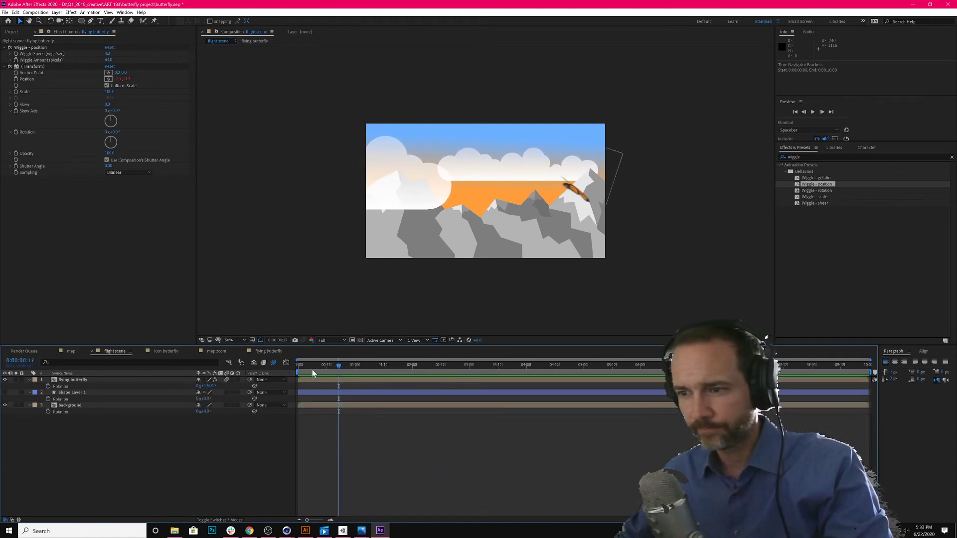
drag(315, 367, 360, 370)
drag(207, 387, 220, 388)
drag(308, 369, 472, 384)
key(space)
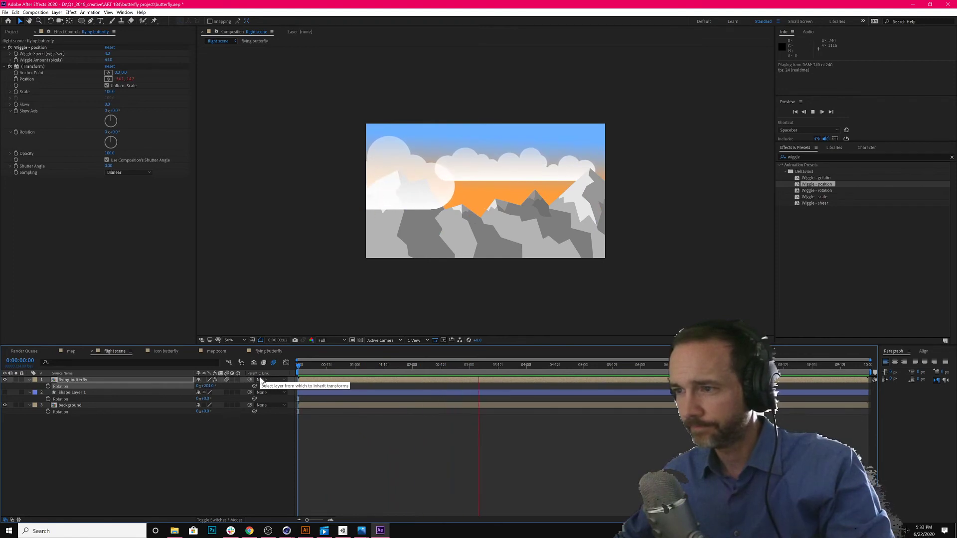
key(space)
Copy and paste the flying butterfly layer to add copies, then preview them
click(104, 380)
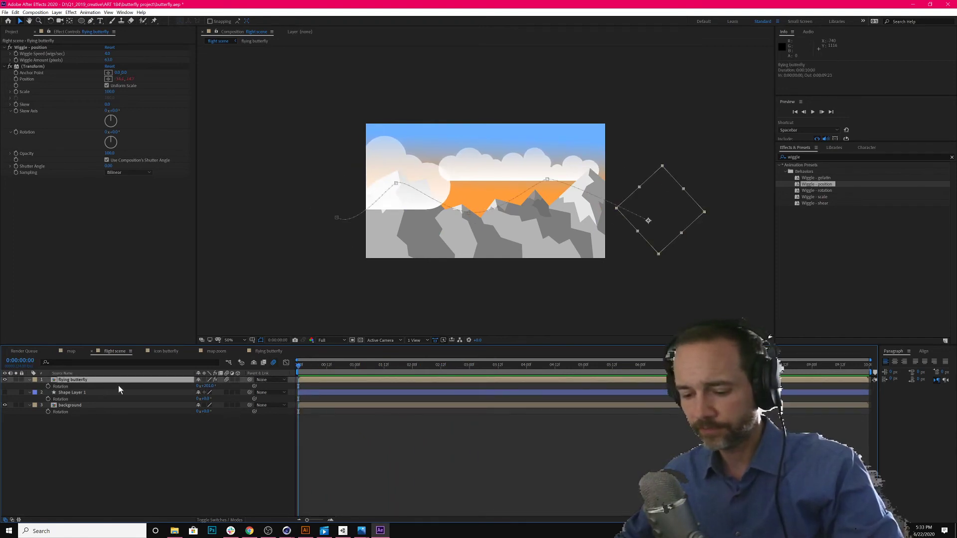
key(ctrl+c)
key(ctrl+v)
key(ctrl+v)
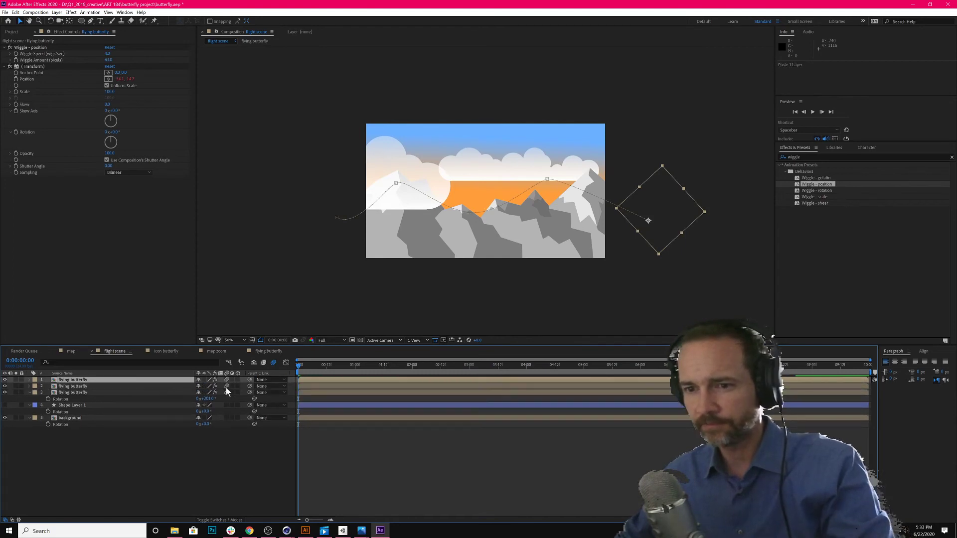
key(space)
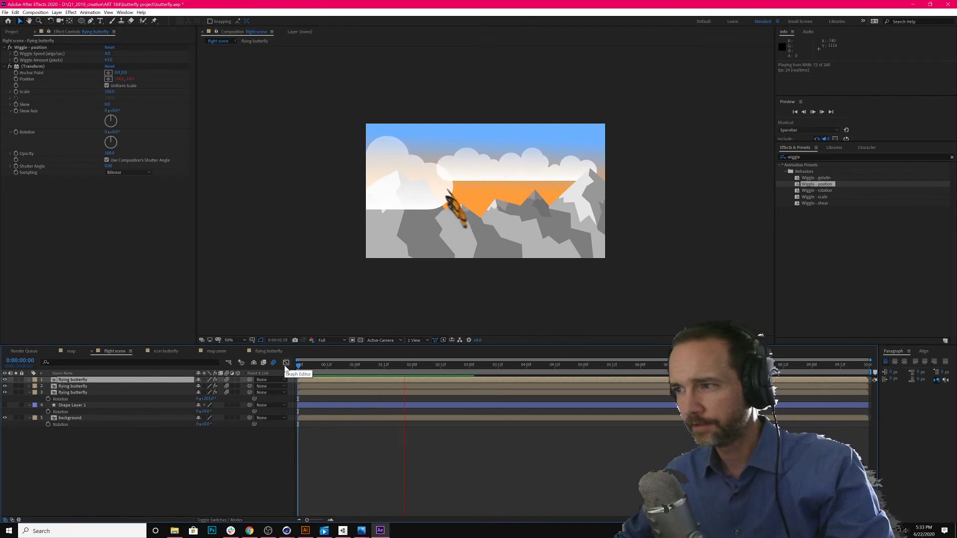
key(space)
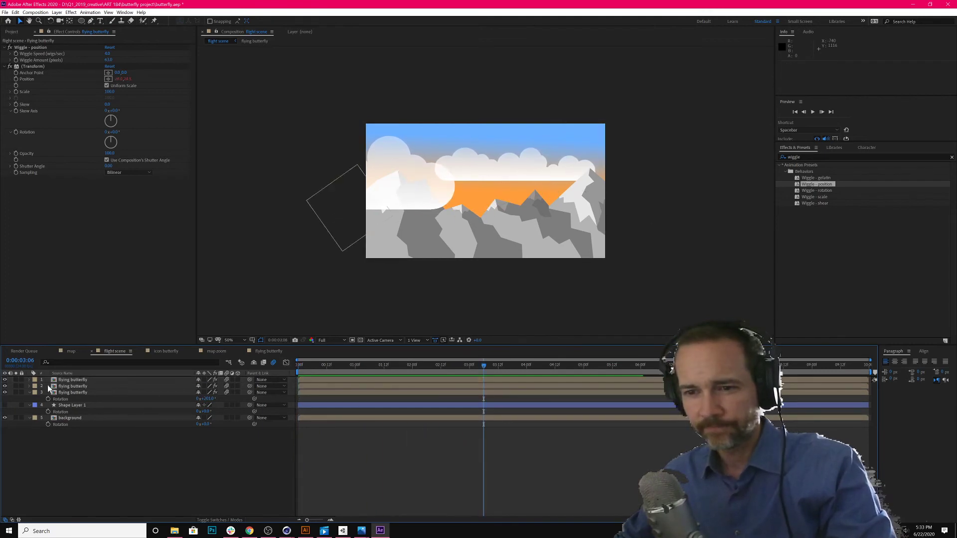
Drag the butterfly copies later in the timeline to start around 00:12 and 00:22
click(67, 392)
click(68, 386)
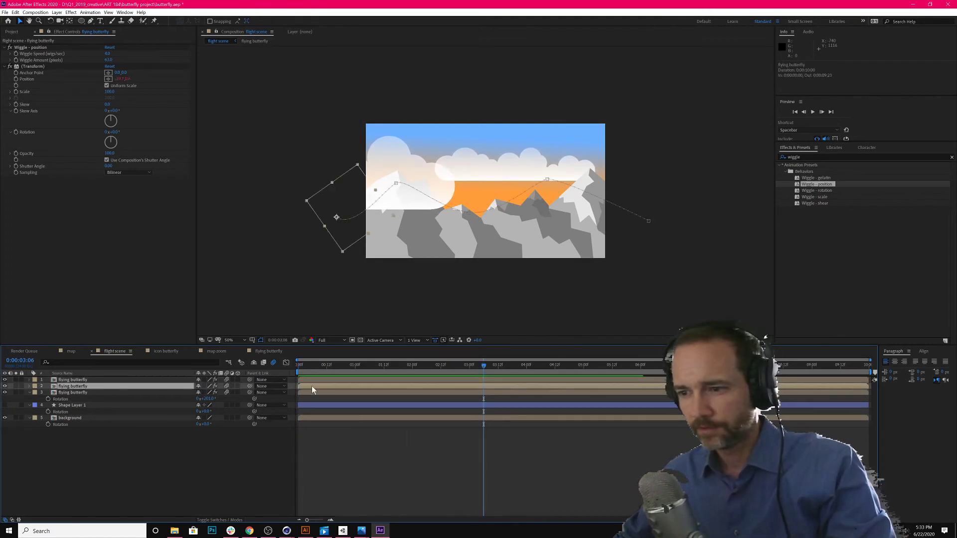
drag(316, 387, 392, 384)
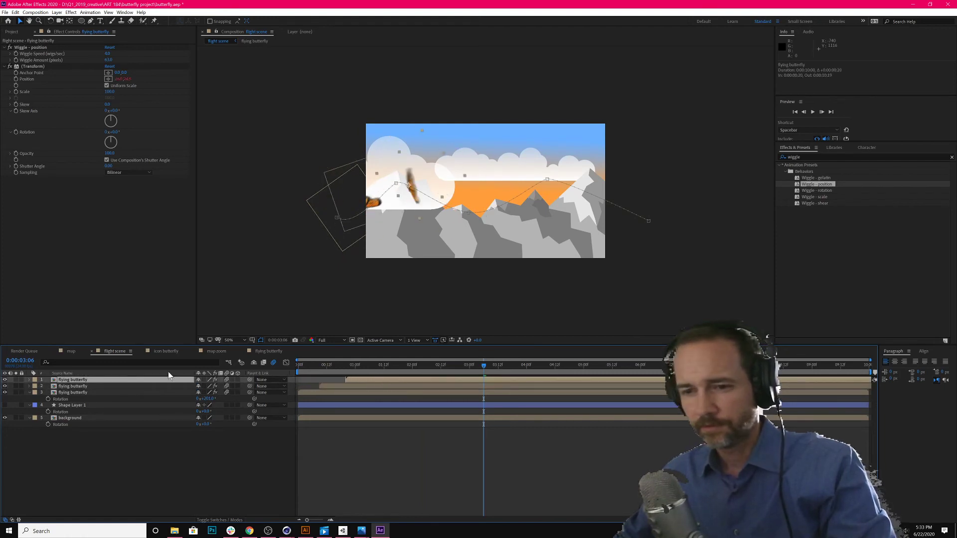
click(134, 438)
click(115, 379)
Start the top butterfly's Position keyframes about nine frames earlier and adjust its placement
key(p)
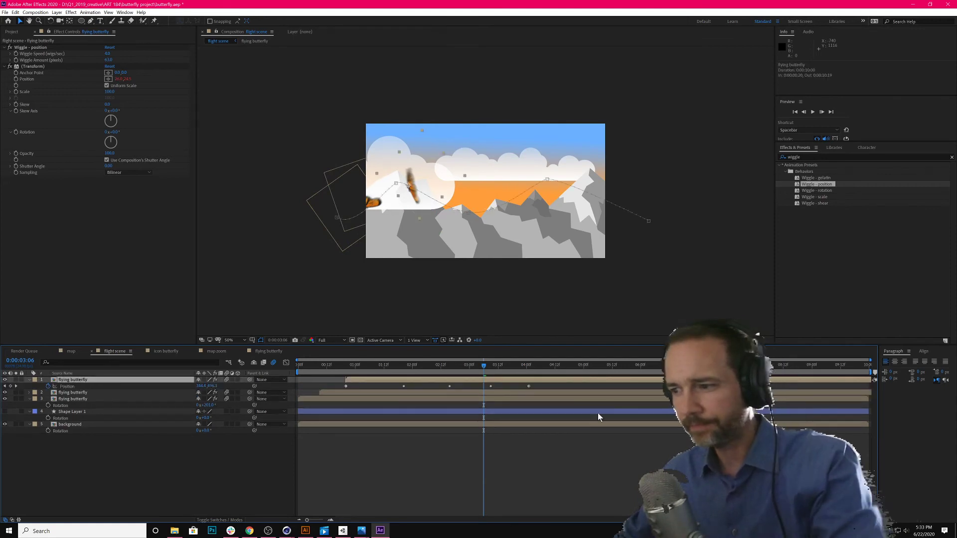
drag(536, 384, 322, 387)
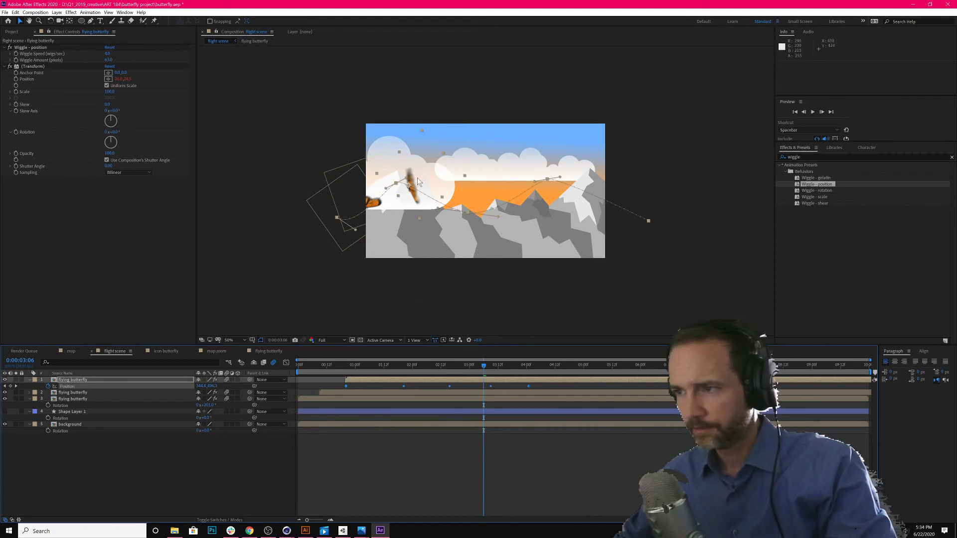
mouse_move(418, 190)
mouse_down()
mouse_move(417, 207)
mouse_move(413, 189)
mouse_up()
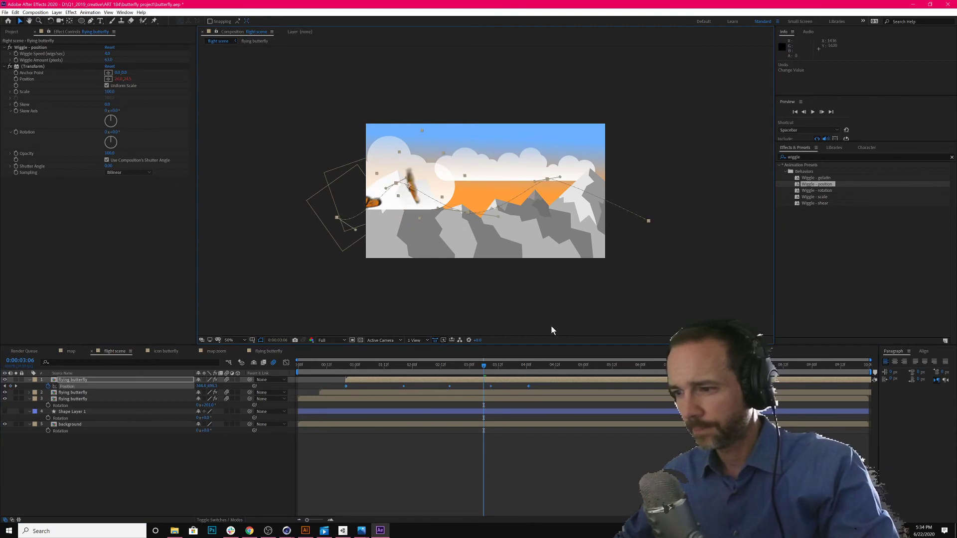
click(537, 388)
drag(537, 384, 319, 382)
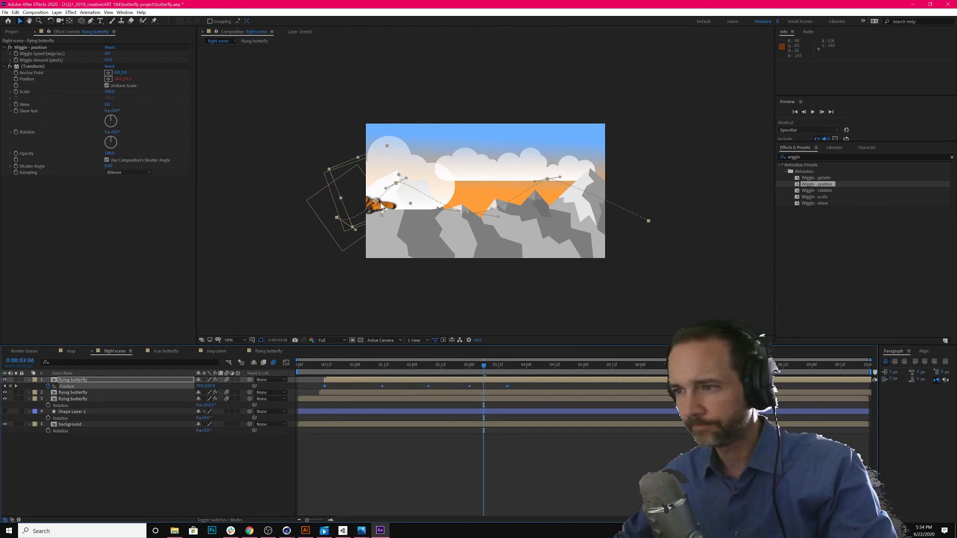
drag(372, 196, 388, 222)
key(ctrl+z)
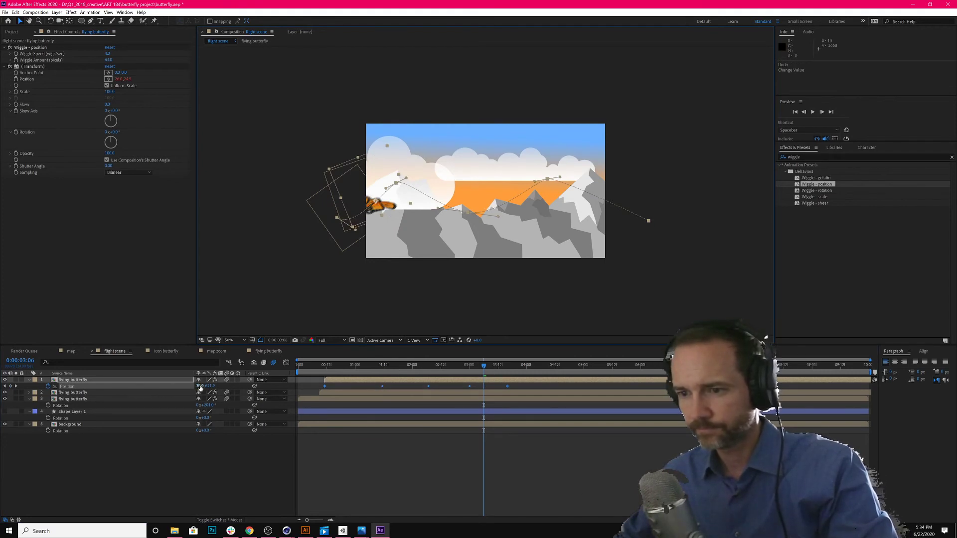
drag(200, 387, 201, 386)
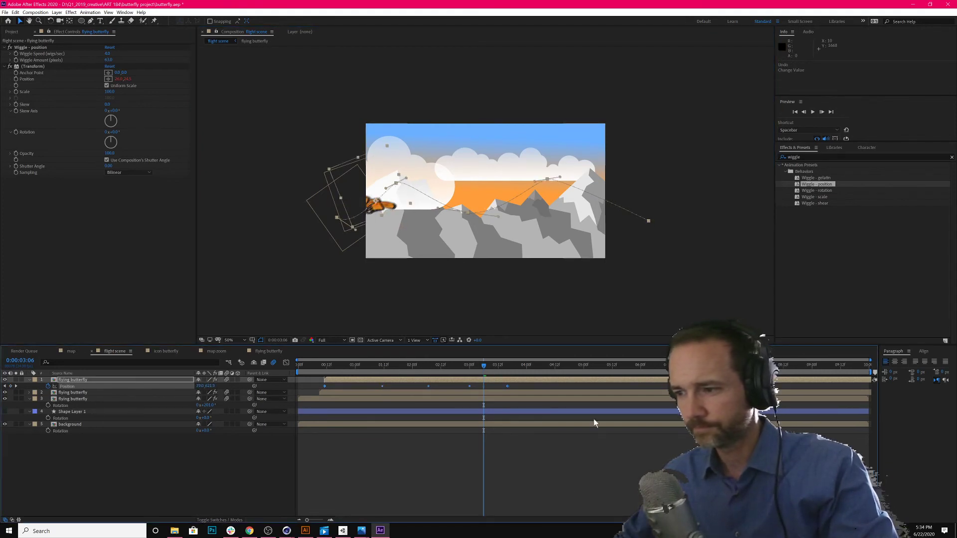
Lower the first butterfly down-right at its last Position keyframe near 0:00:03:17
key(p)
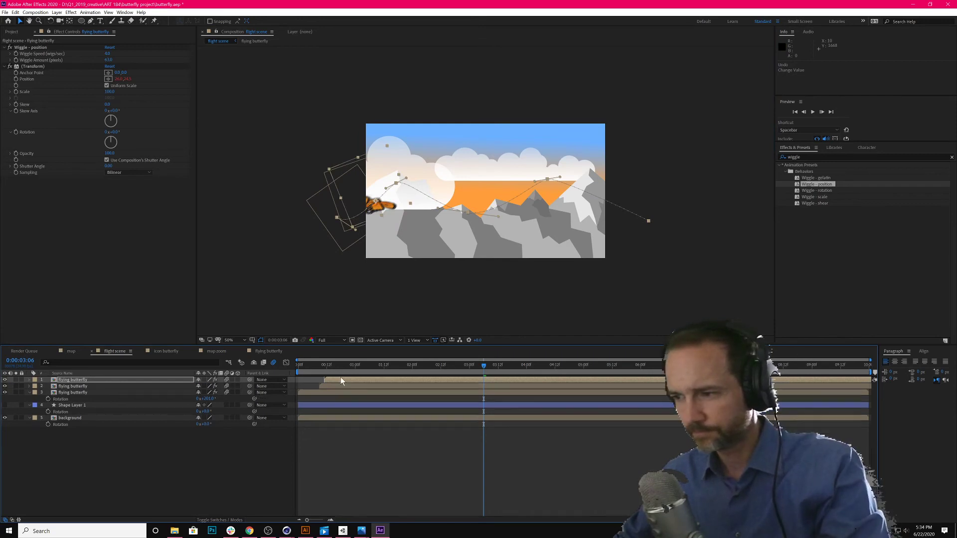
key(p)
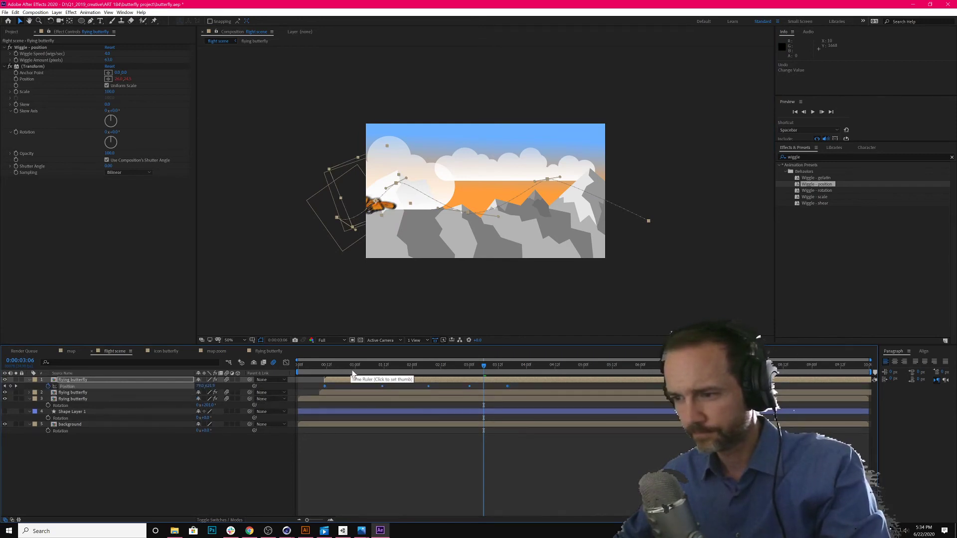
click(522, 386)
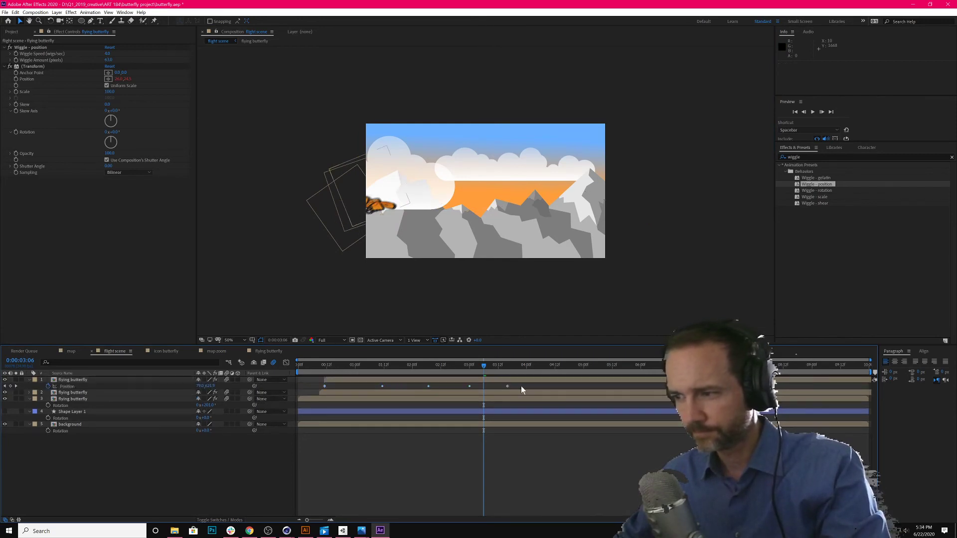
click(325, 386)
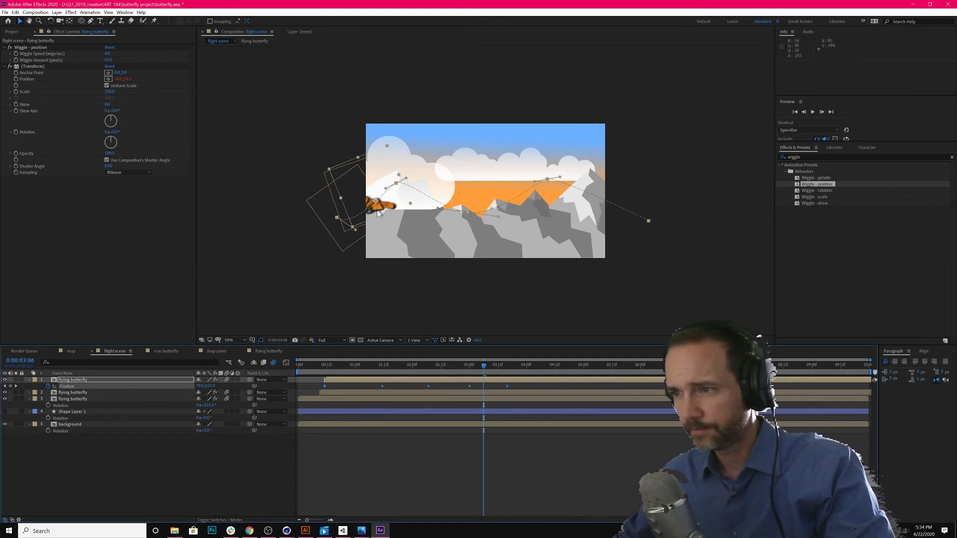
click(509, 370)
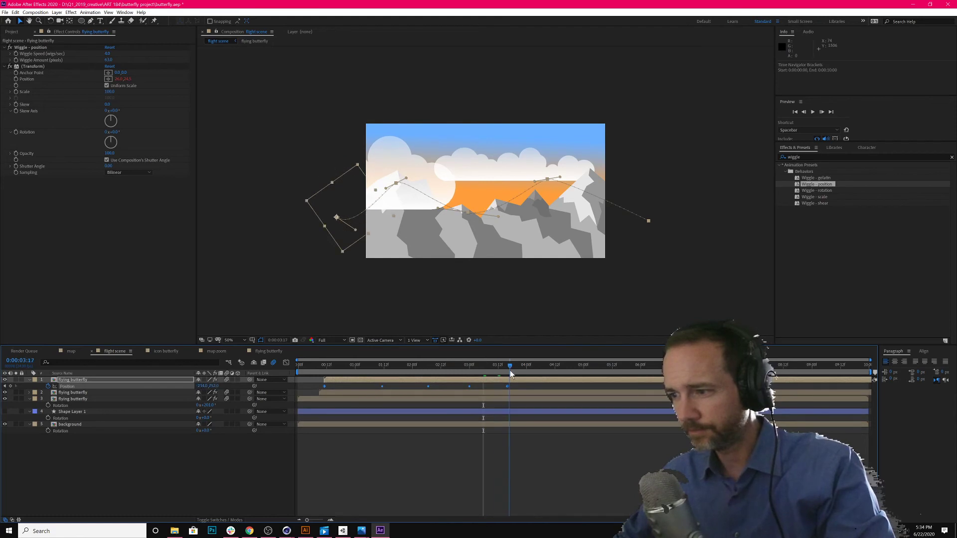
drag(510, 370, 508, 370)
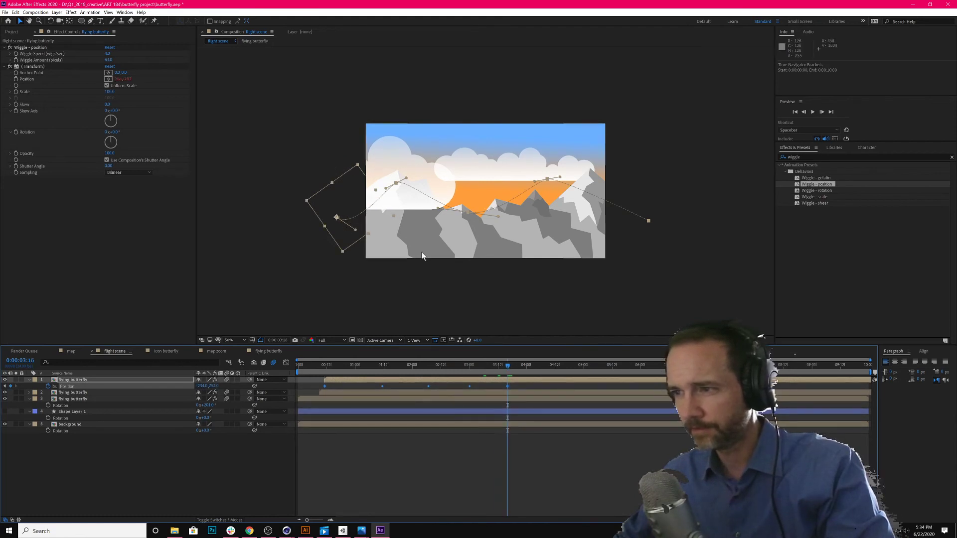
drag(352, 218, 357, 234)
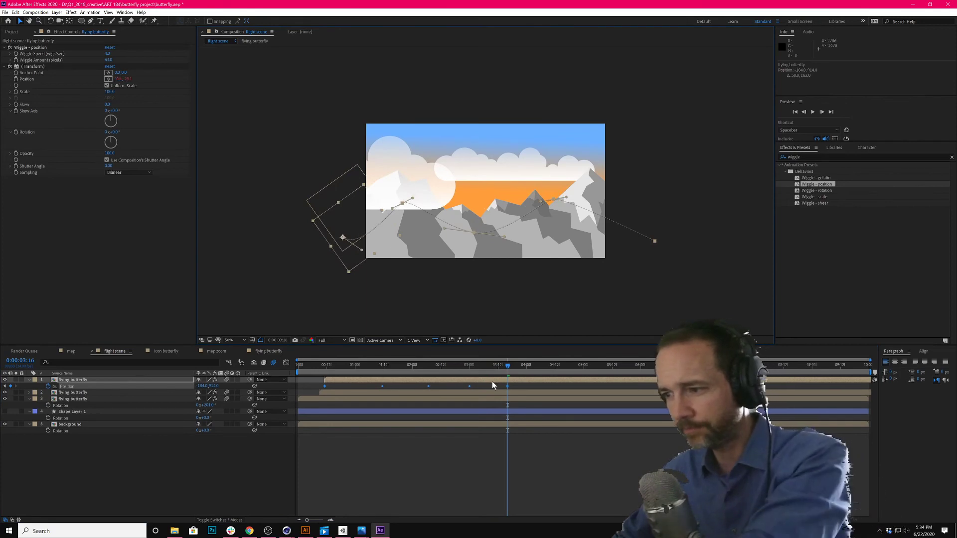
drag(357, 223, 374, 236)
Delay the second butterfly, shift its whole flight path down-left, and preview
drag(345, 396, 391, 394)
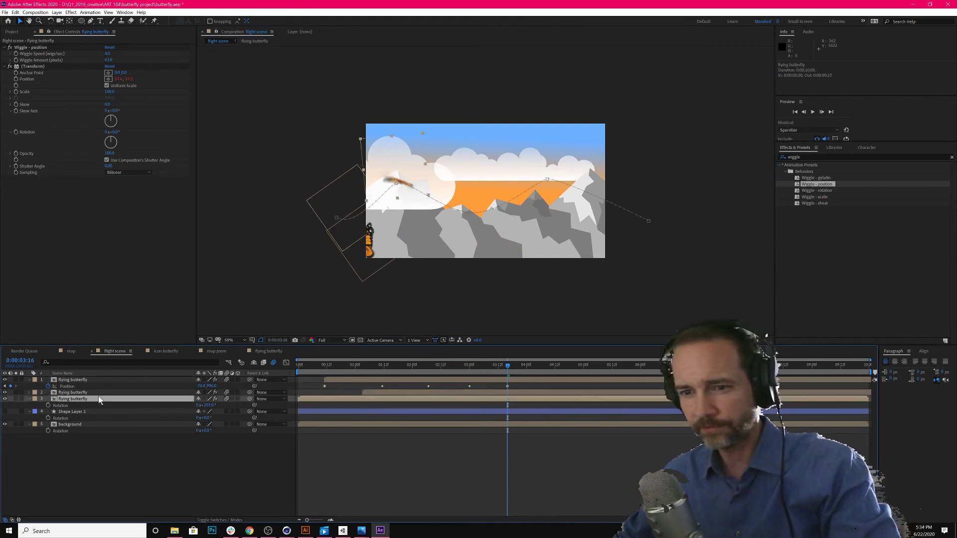
key(p)
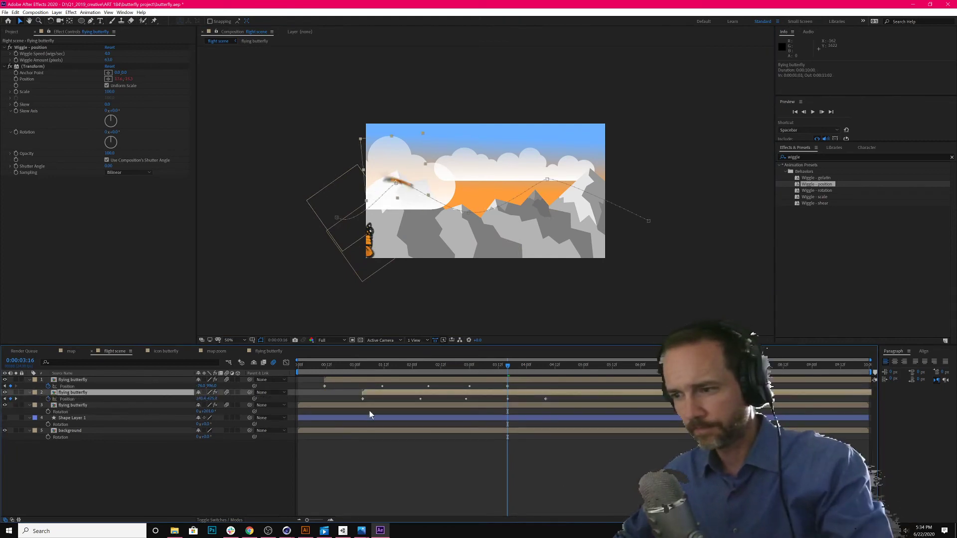
drag(439, 364, 361, 359)
drag(357, 397, 555, 402)
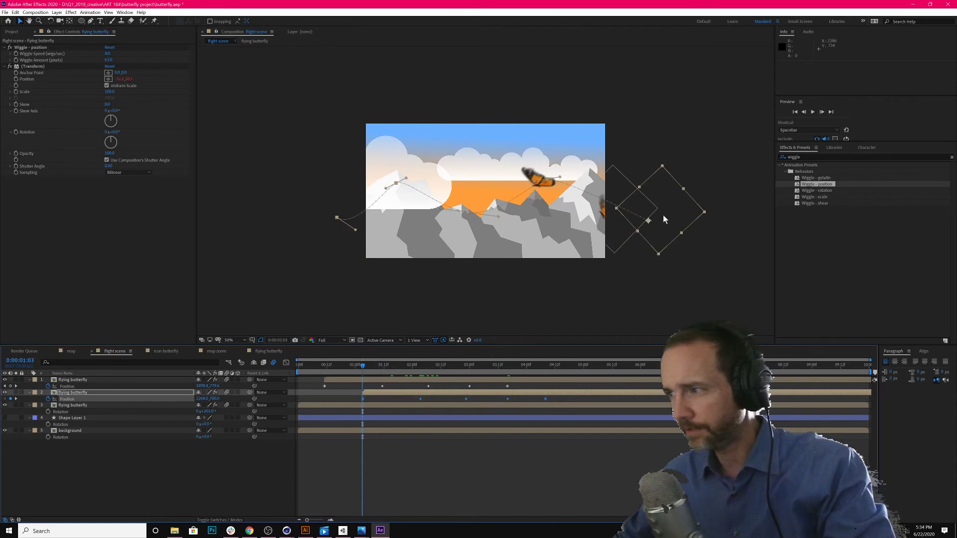
drag(650, 220, 619, 257)
key(space)
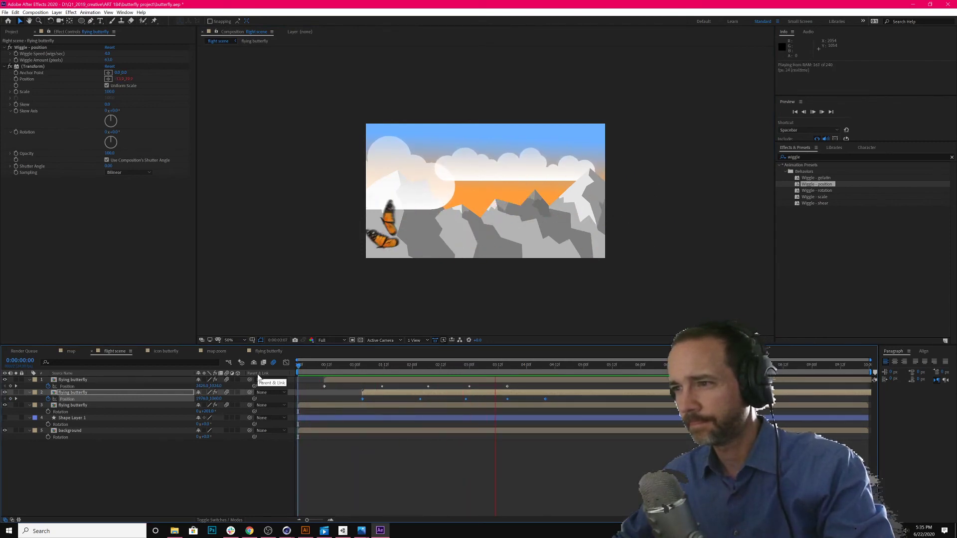
key(space)
drag(307, 368, 408, 370)
Paste another butterfly copy and delay the copies to start near 0:00:03:00
click(106, 380)
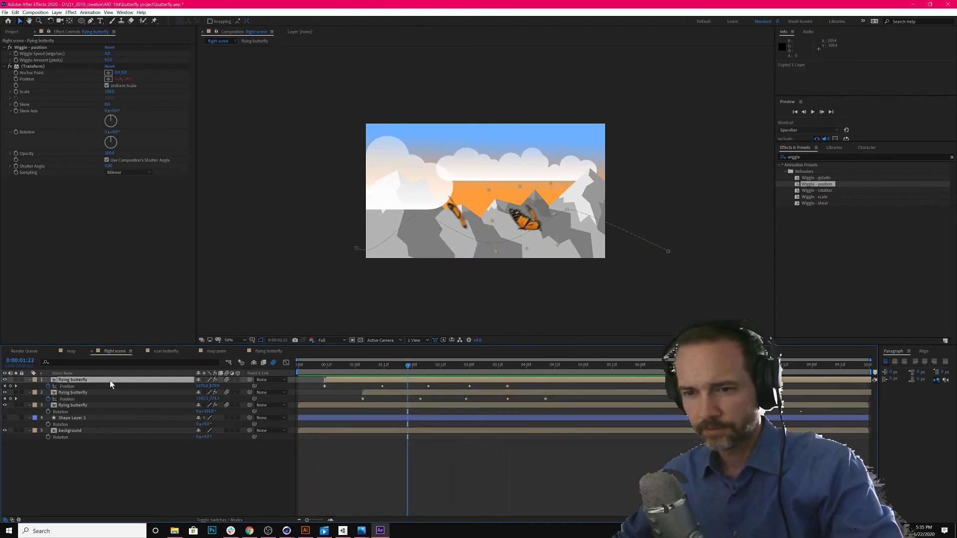
key(ctrl+v)
key(ctrl+v)
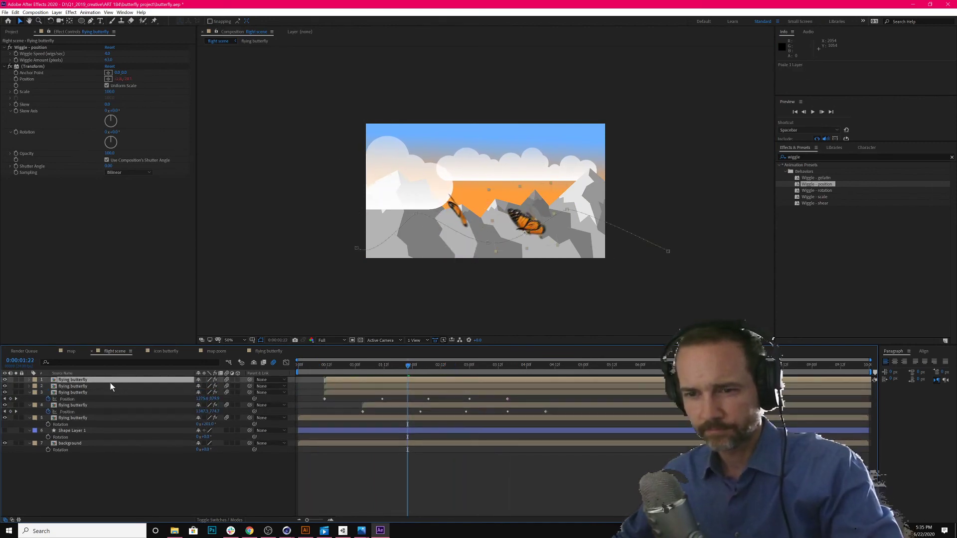
drag(363, 379, 442, 380)
drag(369, 387, 512, 404)
Shift this butterfly's entire flight path up-left by moving all its Position keyframes
key(p)
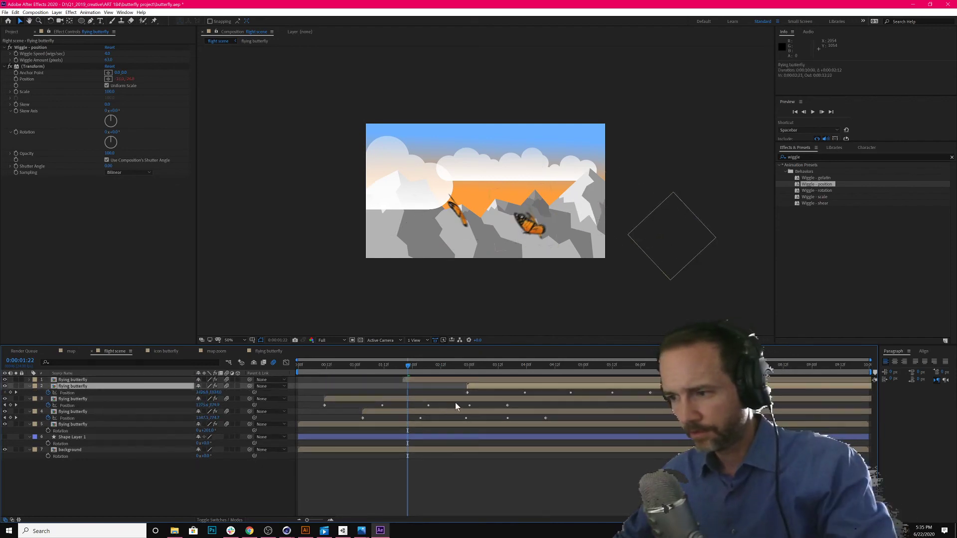
click(467, 365)
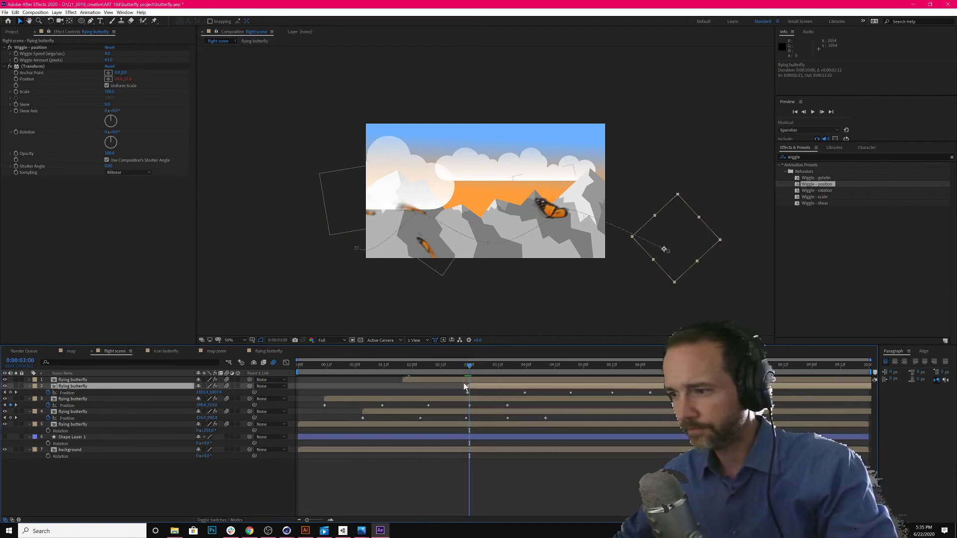
drag(461, 395, 656, 394)
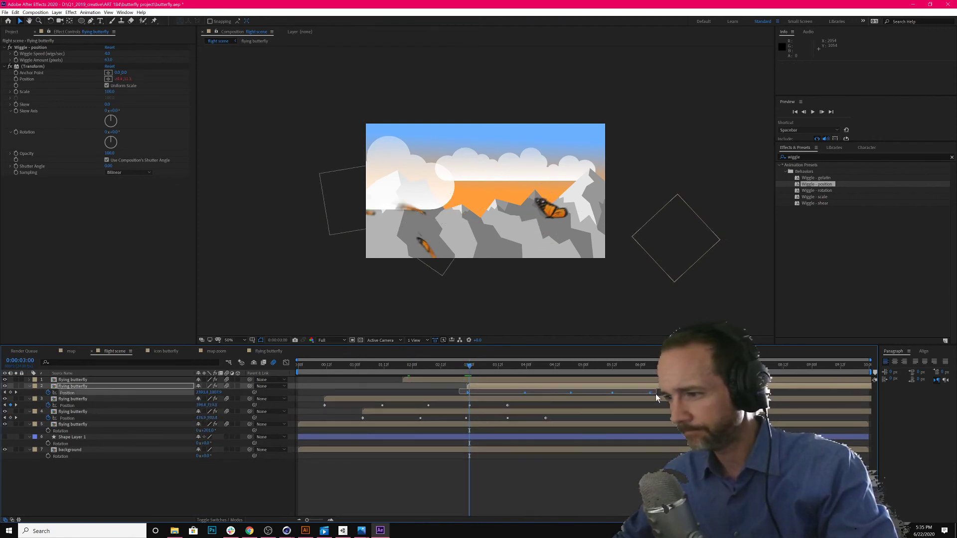
drag(469, 365, 467, 365)
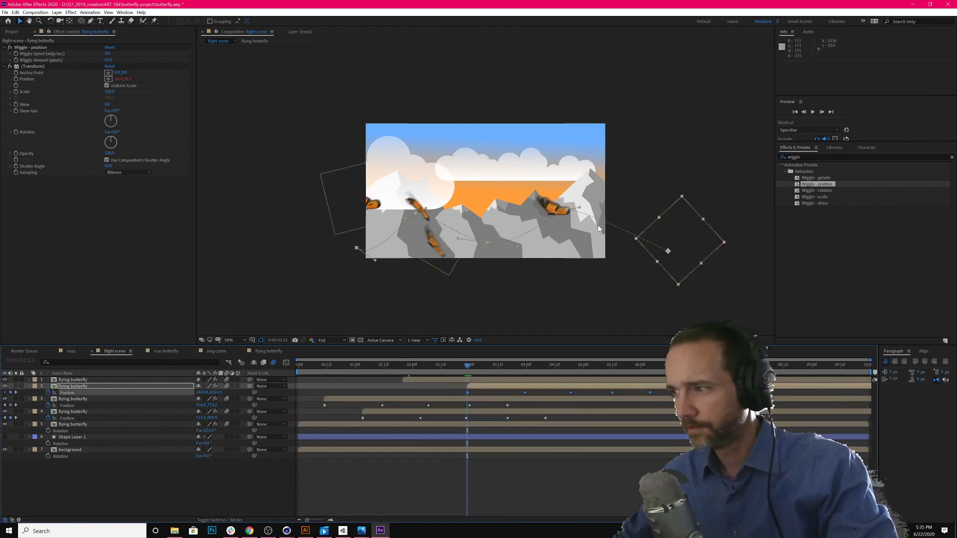
drag(696, 238, 664, 157)
mouse_move(417, 368)
mouse_down()
mouse_move(596, 405)
mouse_move(429, 372)
mouse_up()
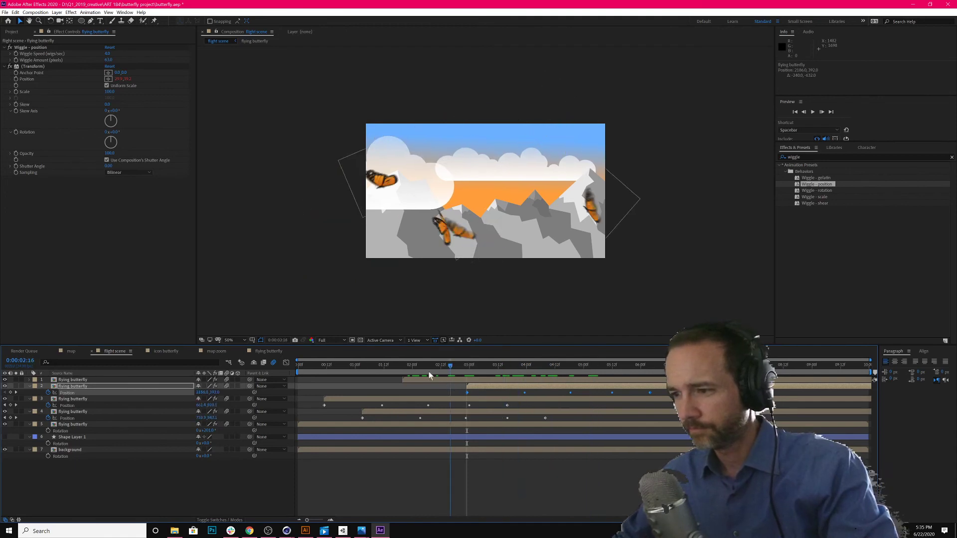
Move the top butterfly's whole flight path up over the clouds
click(118, 381)
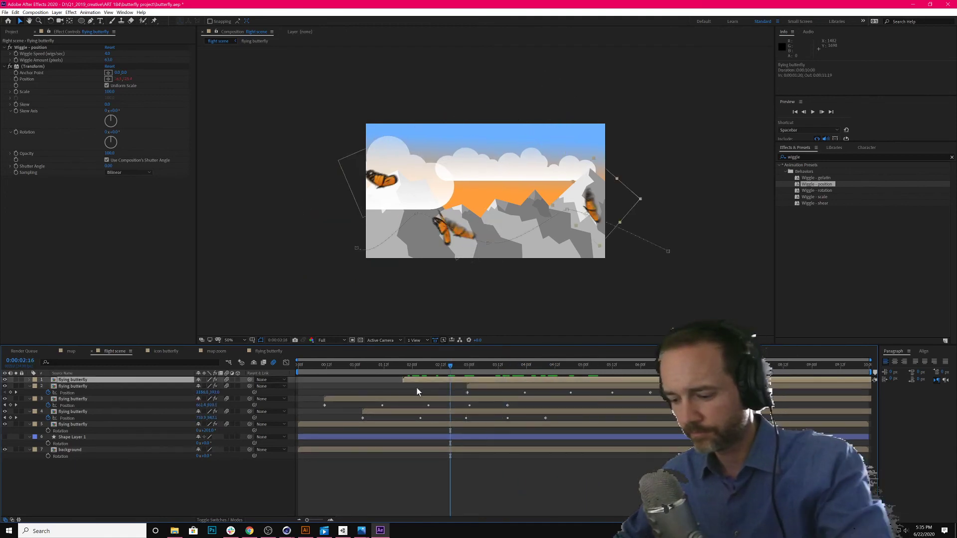
key(p)
drag(595, 384, 388, 388)
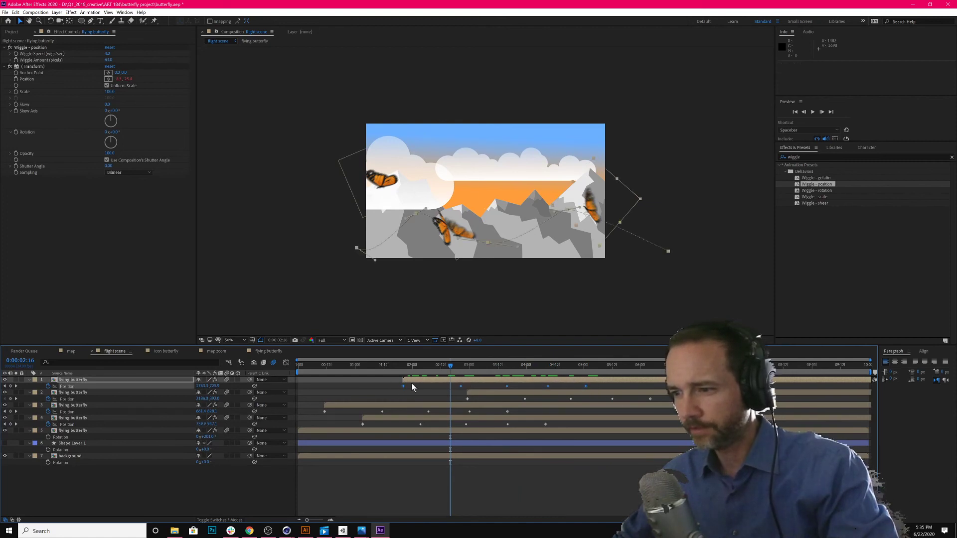
click(403, 367)
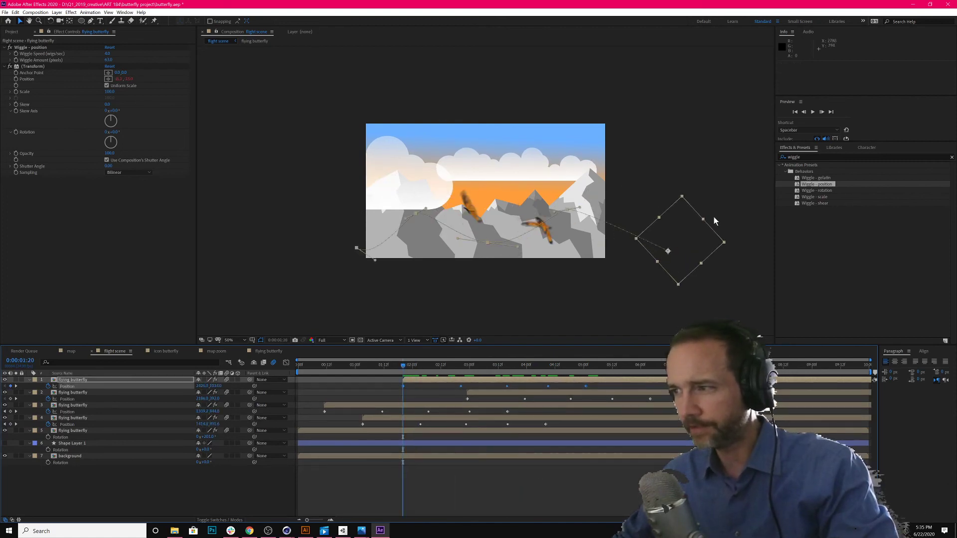
drag(690, 258, 658, 200)
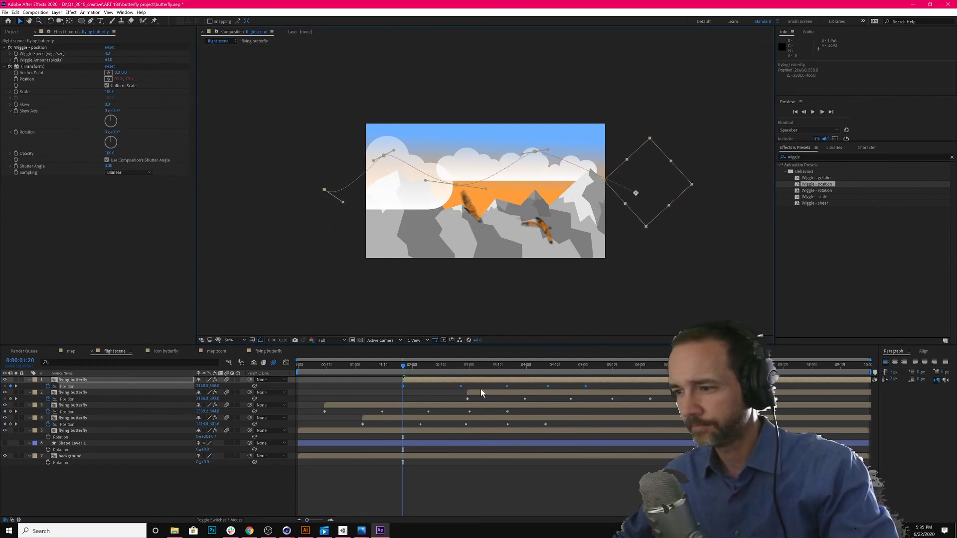
Slide the two newest butterflies slightly earlier in time and preview
drag(444, 380, 415, 380)
drag(478, 392, 437, 397)
key(space)
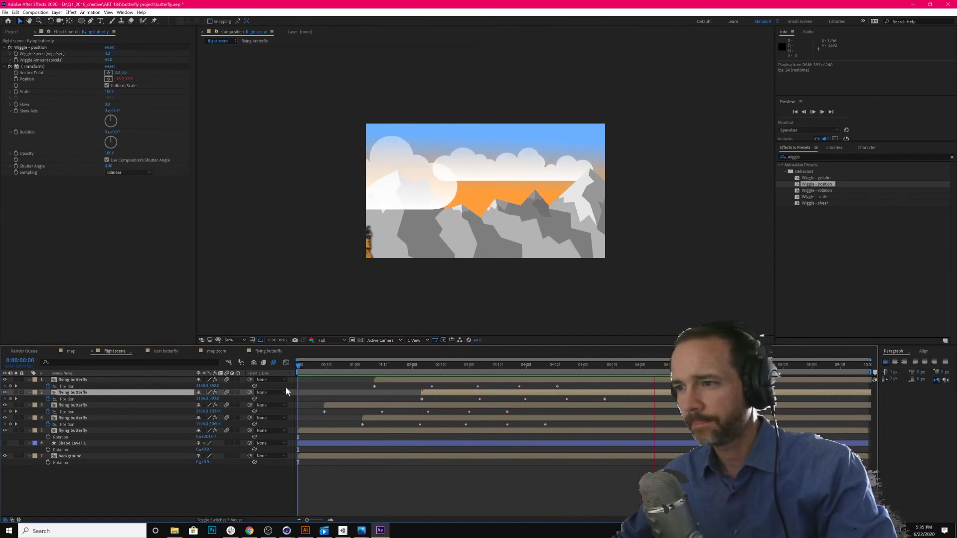
Shift the left-edge butterfly's whole flight path left, then preview the four butterflies
key(space)
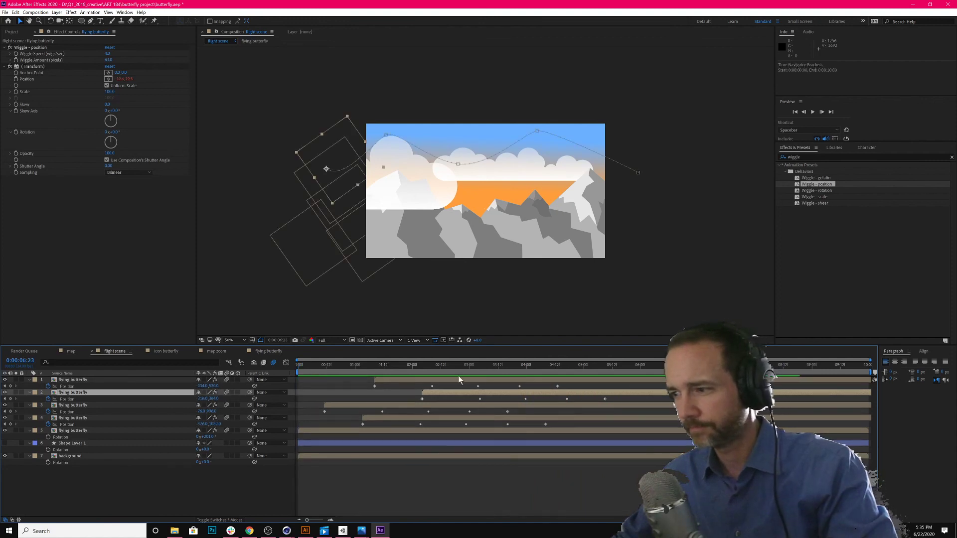
drag(551, 366, 662, 380)
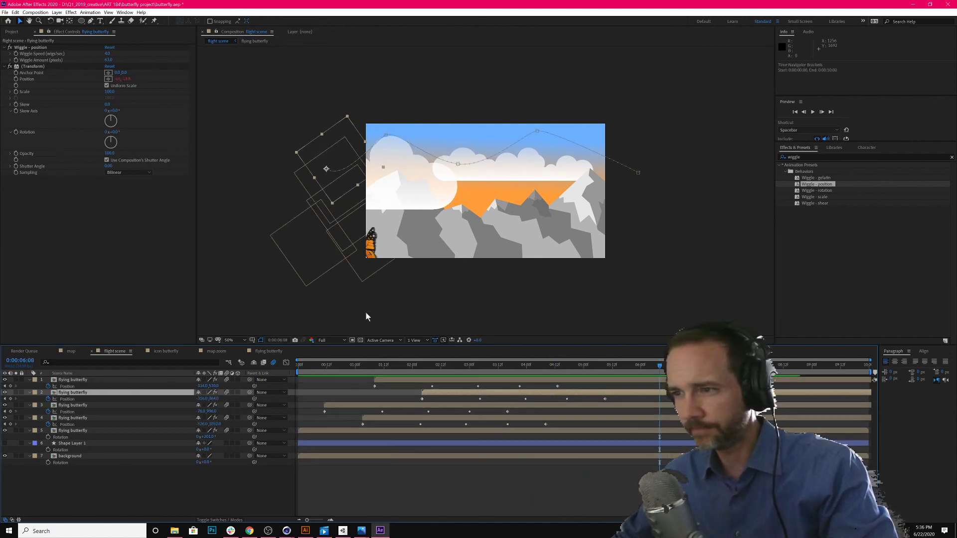
click(378, 255)
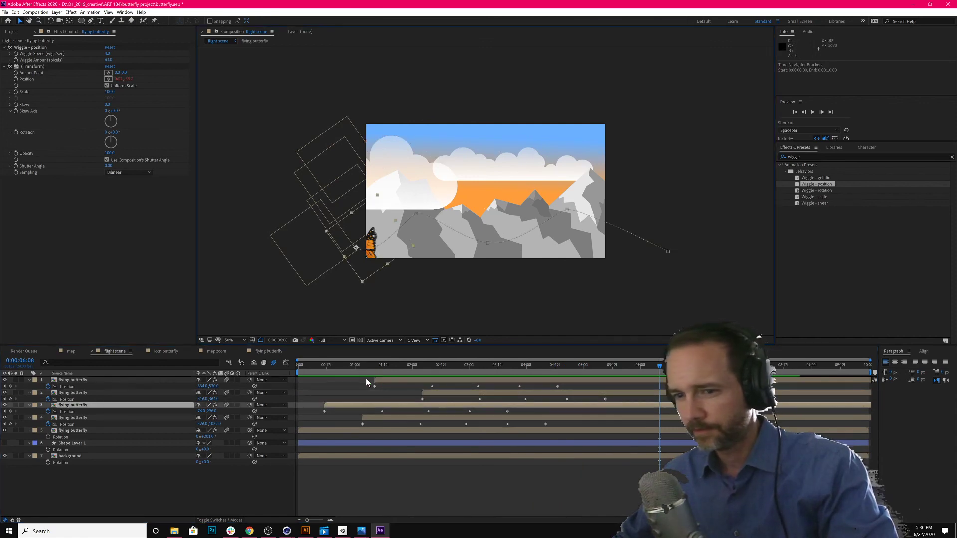
drag(343, 365, 324, 369)
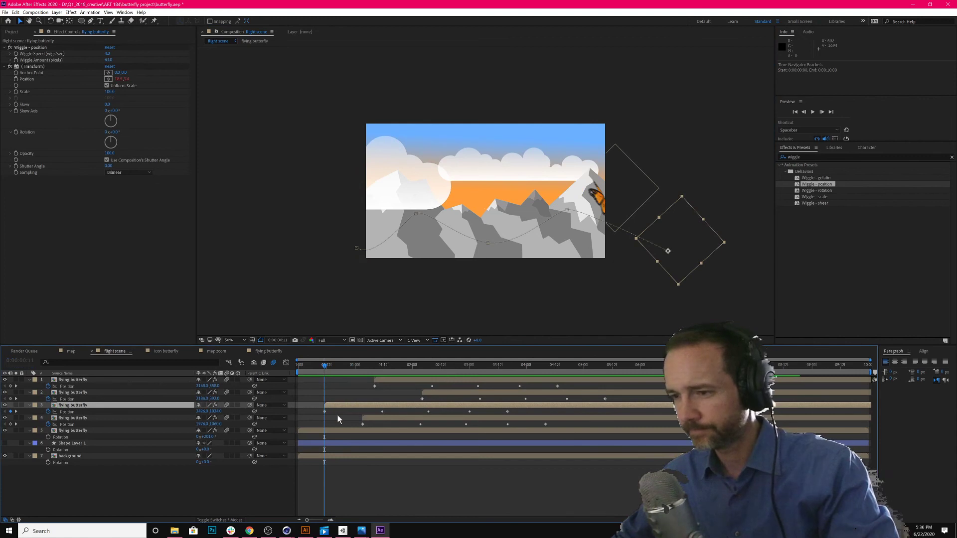
drag(316, 409, 549, 414)
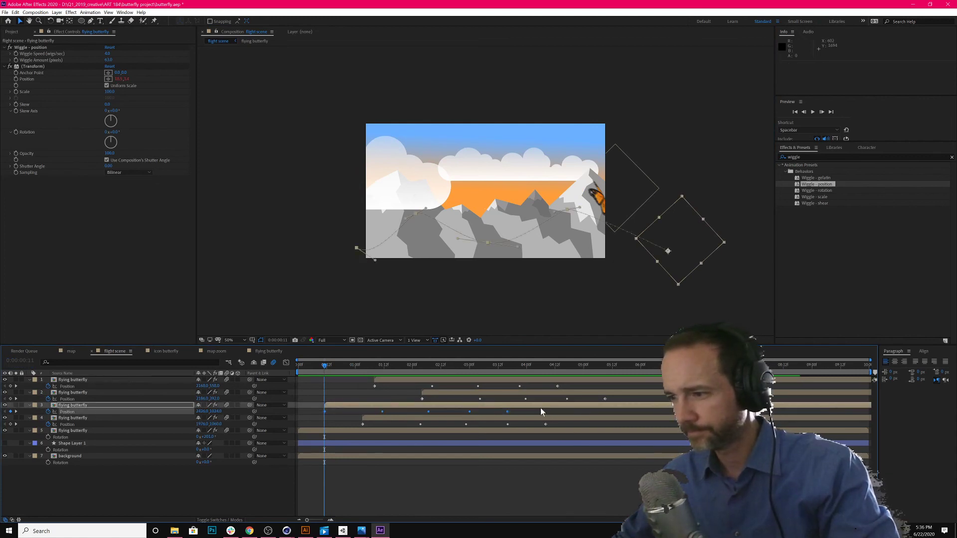
drag(643, 253, 653, 265)
key(space)
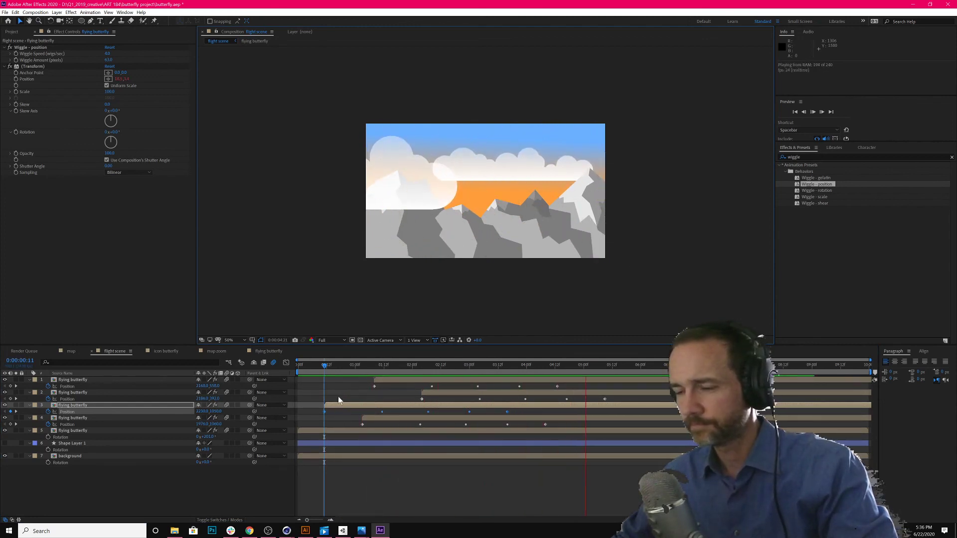
key(space)
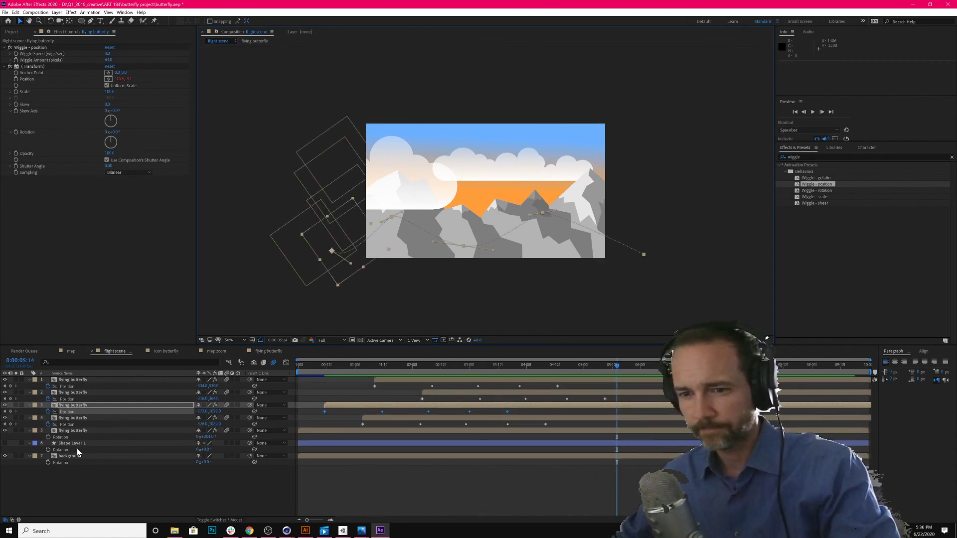
Copy the five butterfly layers, paste them, and start the copies later
click(70, 433)
shift+click(74, 380)
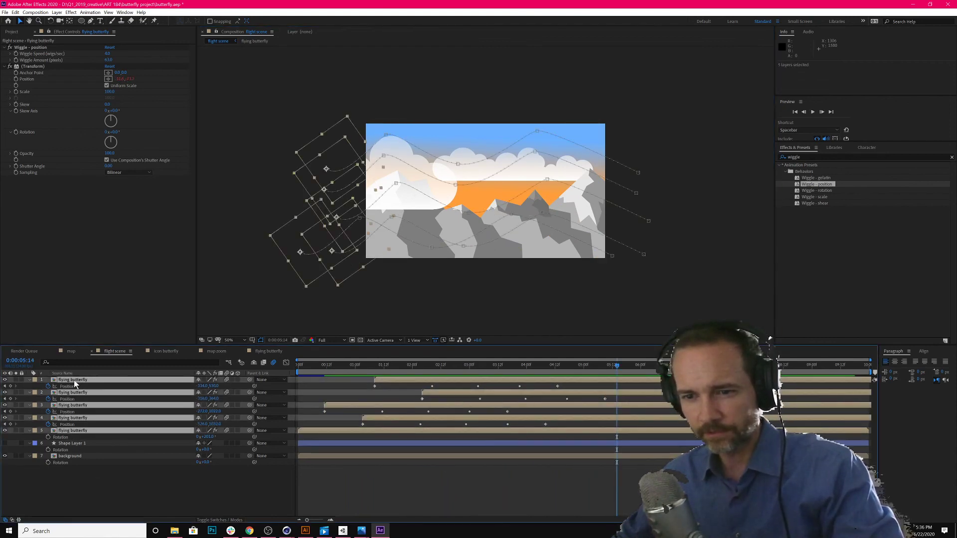
key(ctrl+c)
key(ctrl+v)
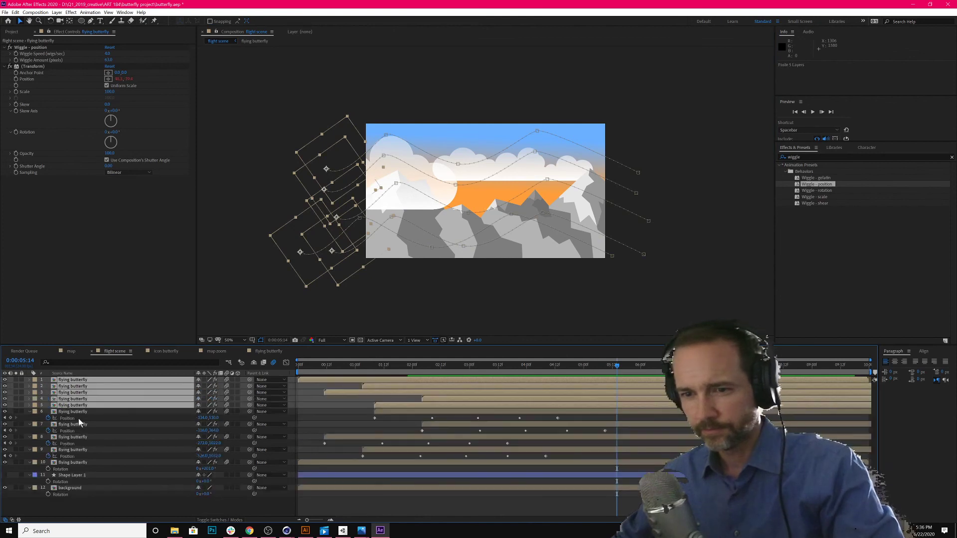
drag(435, 382, 574, 412)
drag(437, 366, 479, 378)
Paste five more butterfly copies a few frames earlier and preview the flock
key(ctrl+c)
key(ctrl+v)
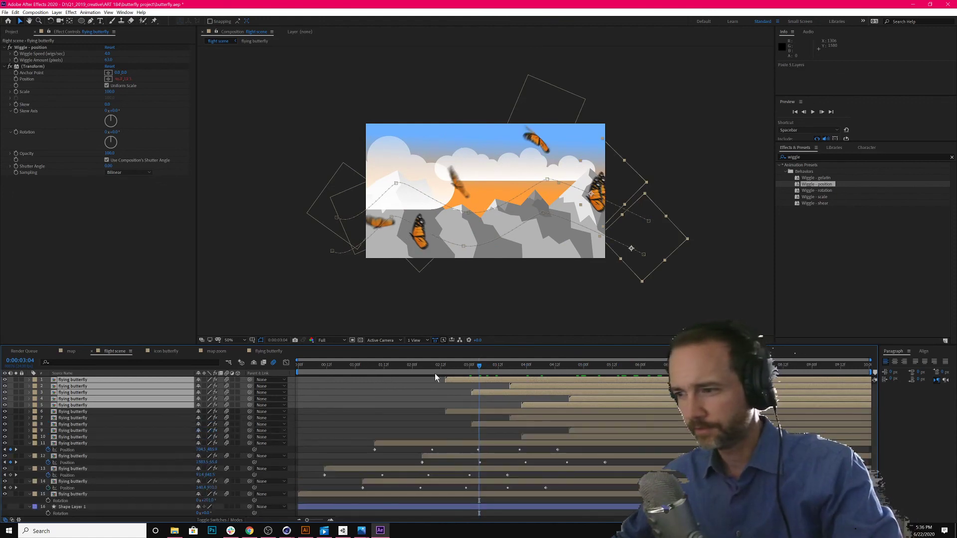
drag(522, 381, 438, 379)
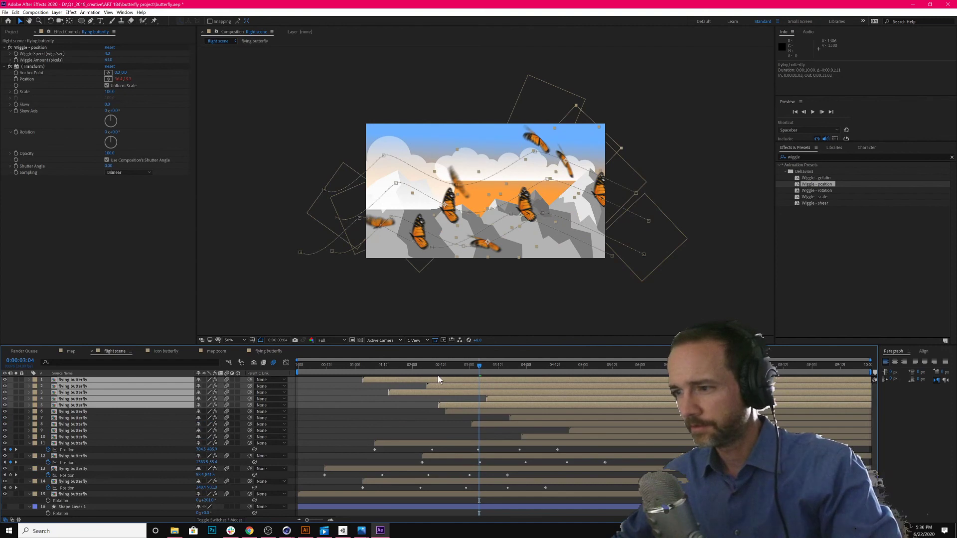
key(space)
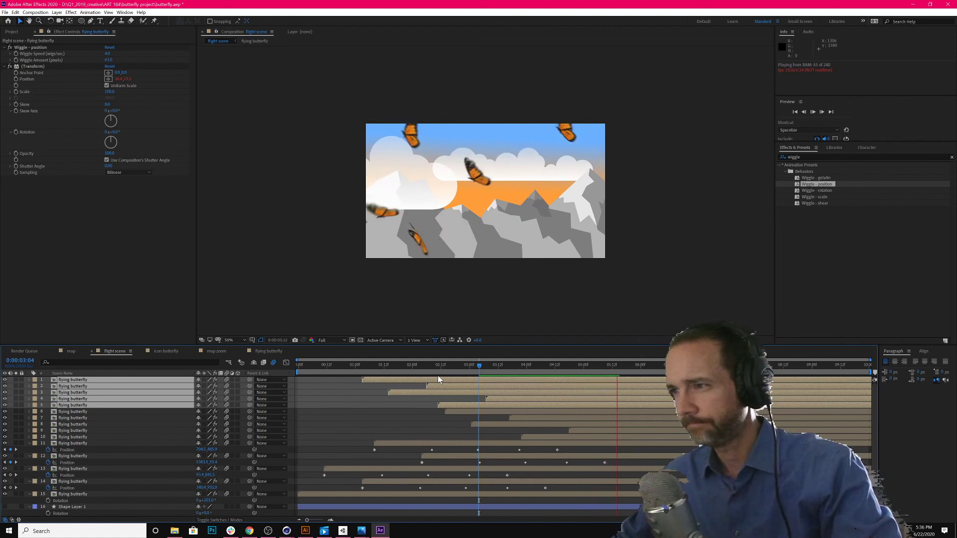
drag(436, 368, 391, 397)
Return to the start and collapse the property rows of four butterfly layers
key(space)
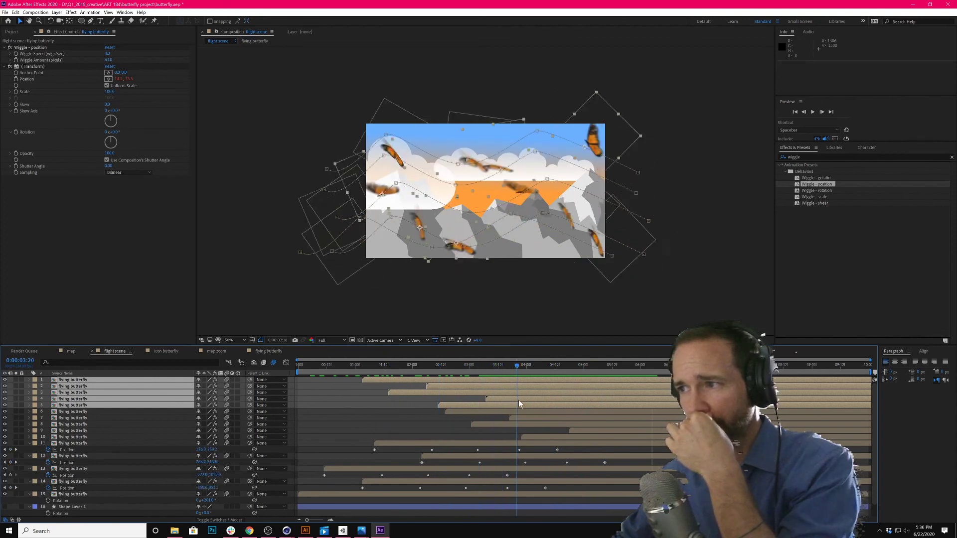
key(Home)
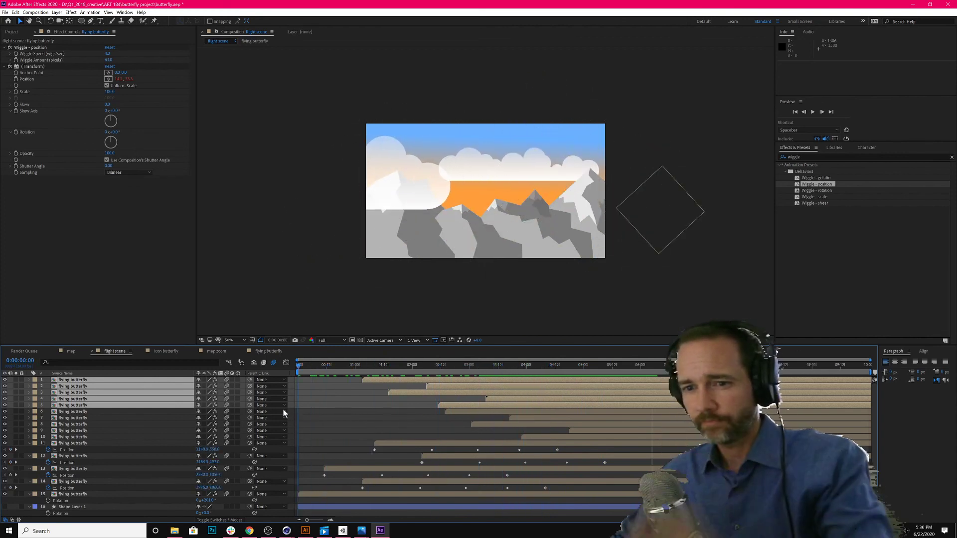
click(29, 444)
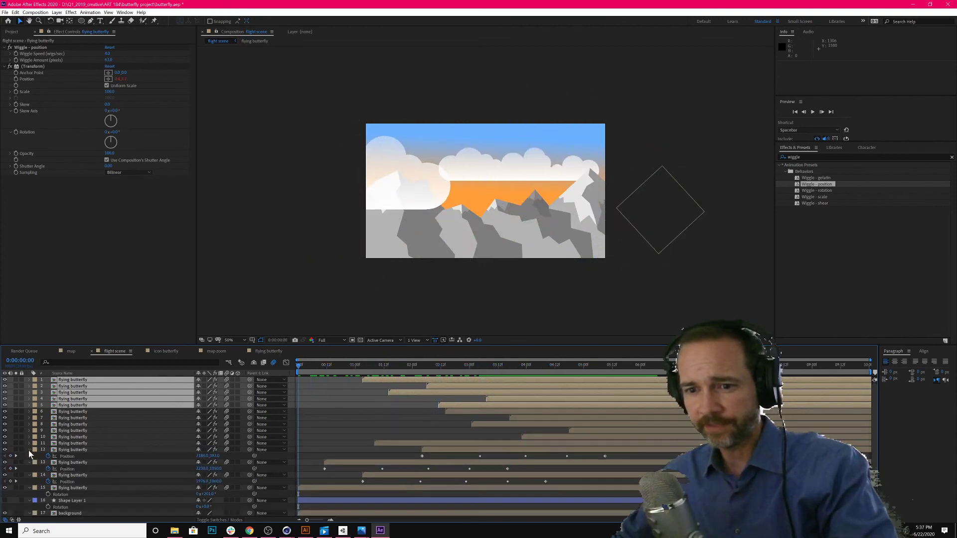
click(29, 450)
click(29, 456)
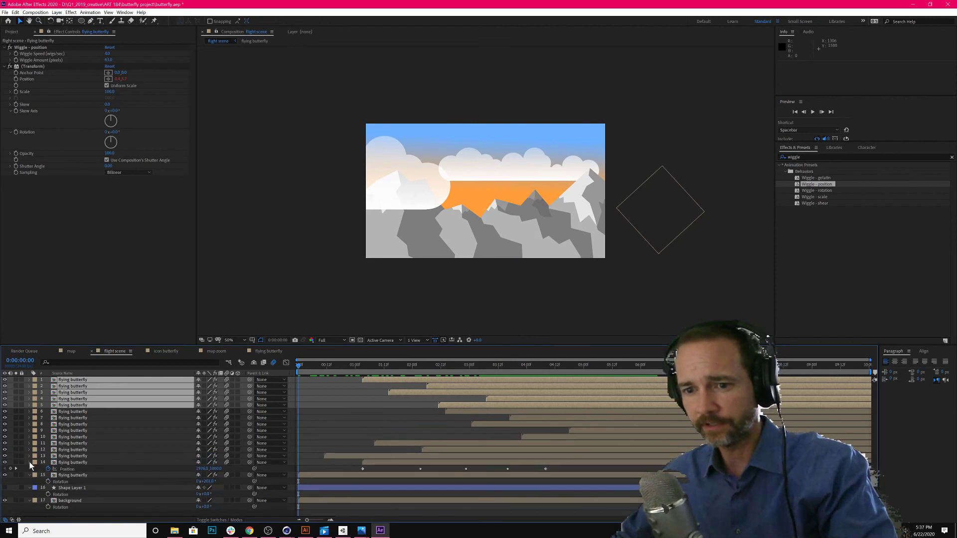
click(29, 463)
Set Scale to 79% on butterfly layers 1, 6, 8, 12 and 14
click(68, 460)
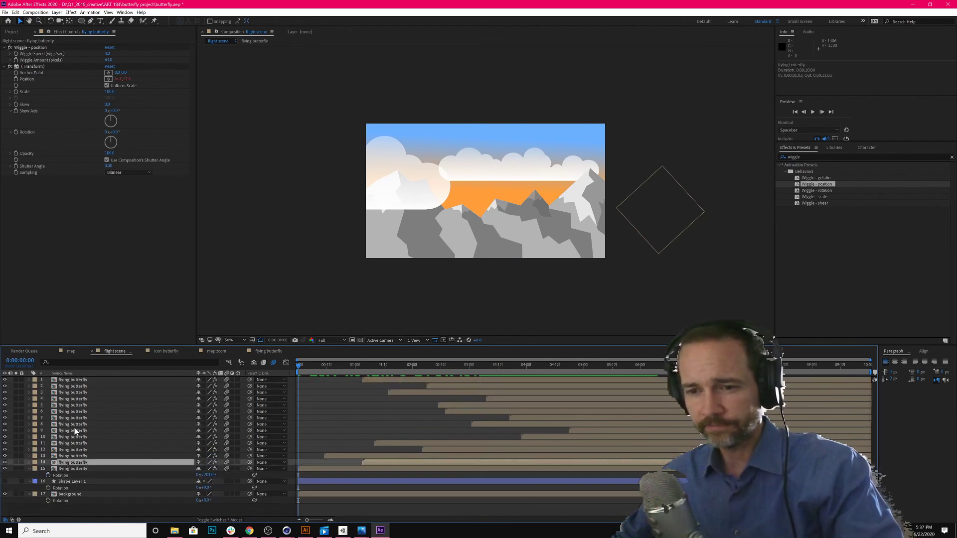
ctrl+click(73, 425)
ctrl+click(74, 412)
ctrl+click(74, 380)
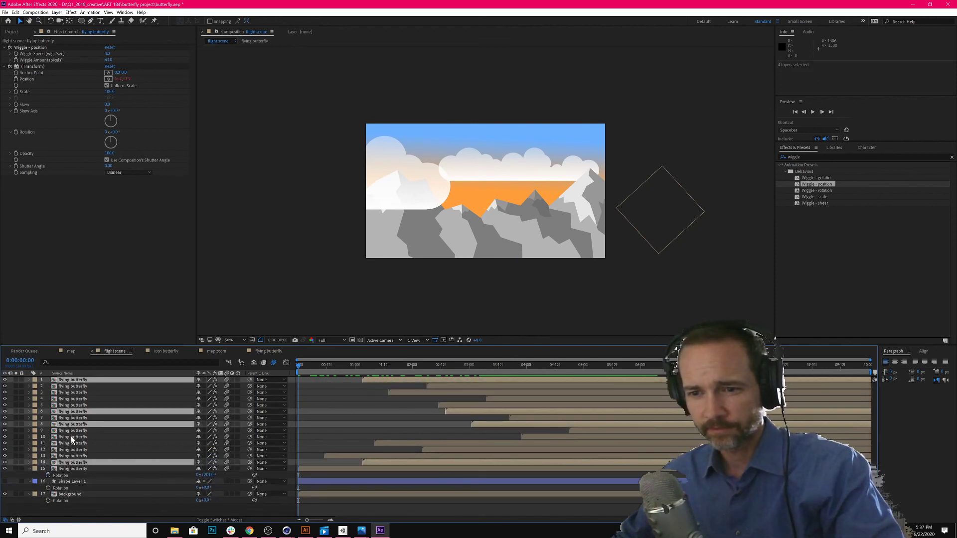
ctrl+click(69, 451)
key(s)
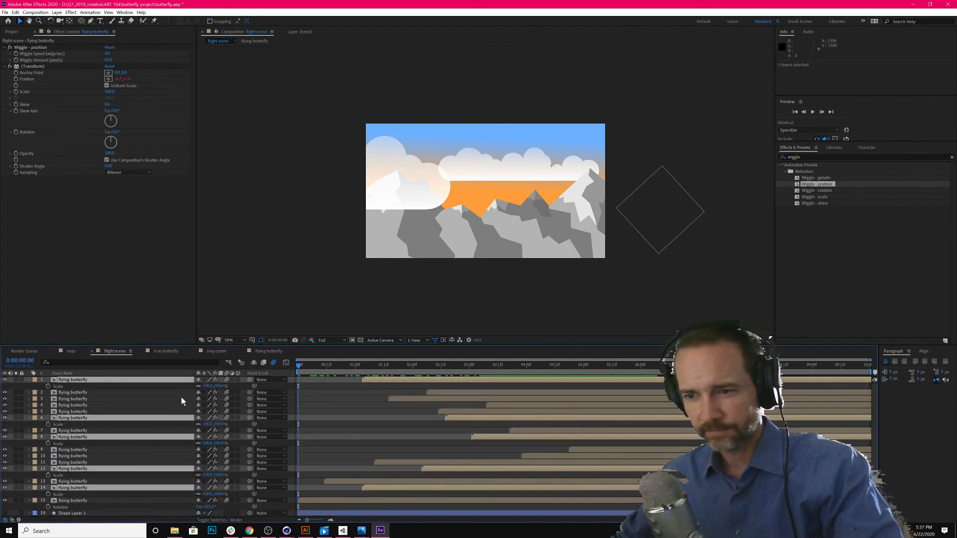
text(77)
key(Return)
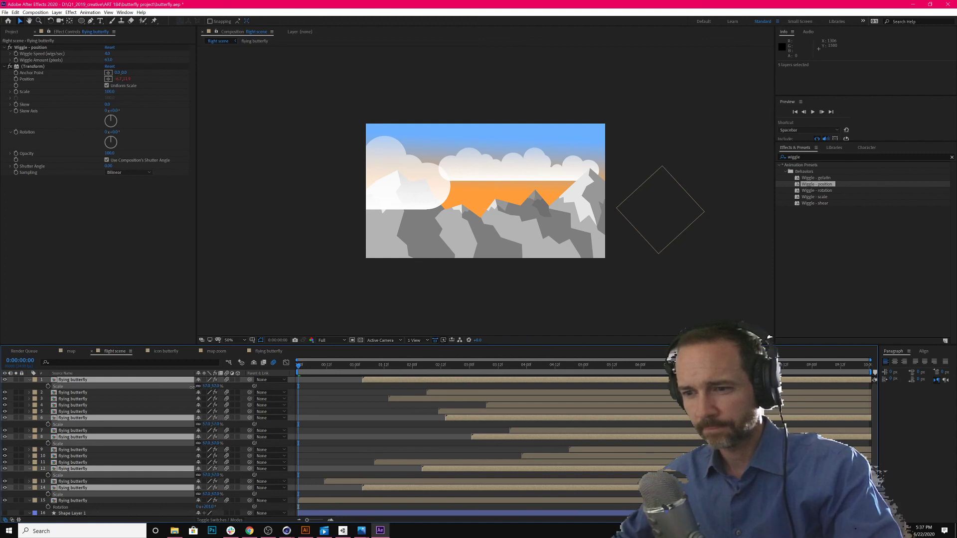
drag(199, 387, 202, 387)
Enlarge butterfly layers 4 and 11 to 105% Scale
click(149, 399)
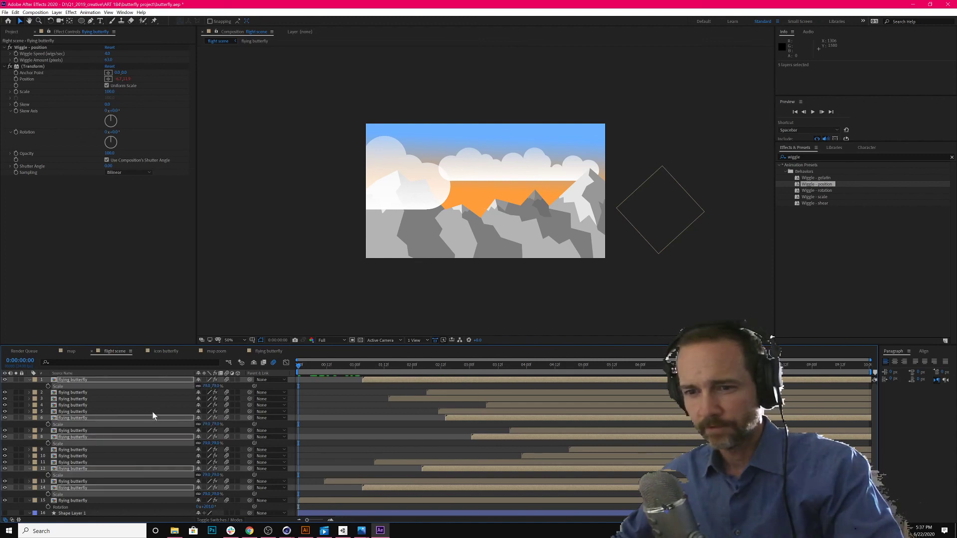
shift+click(129, 459)
click(127, 462)
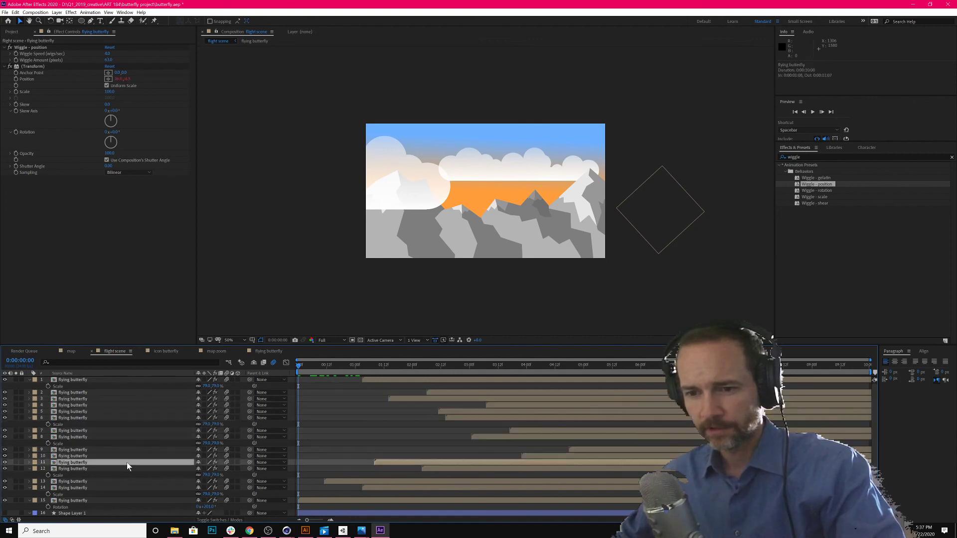
ctrl+click(118, 403)
key(s)
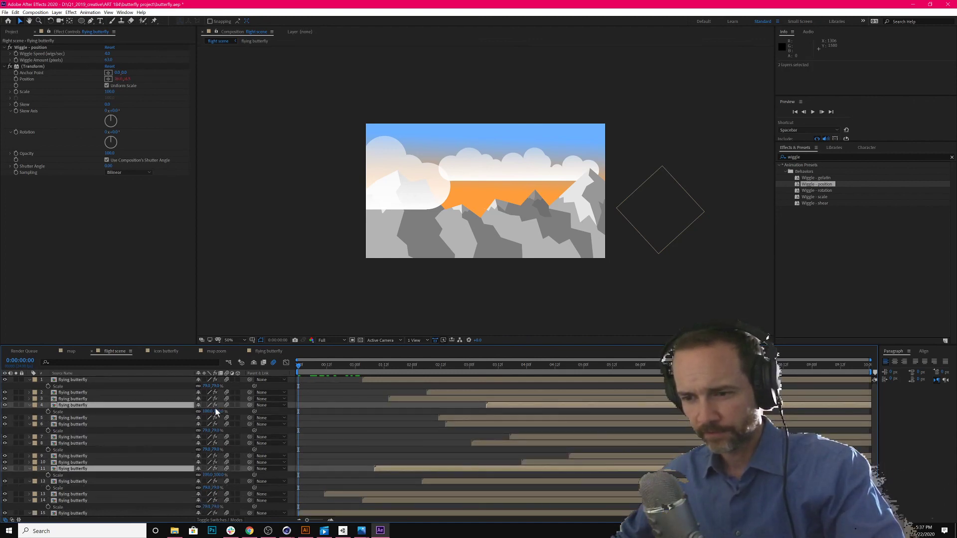
drag(206, 412, 208, 411)
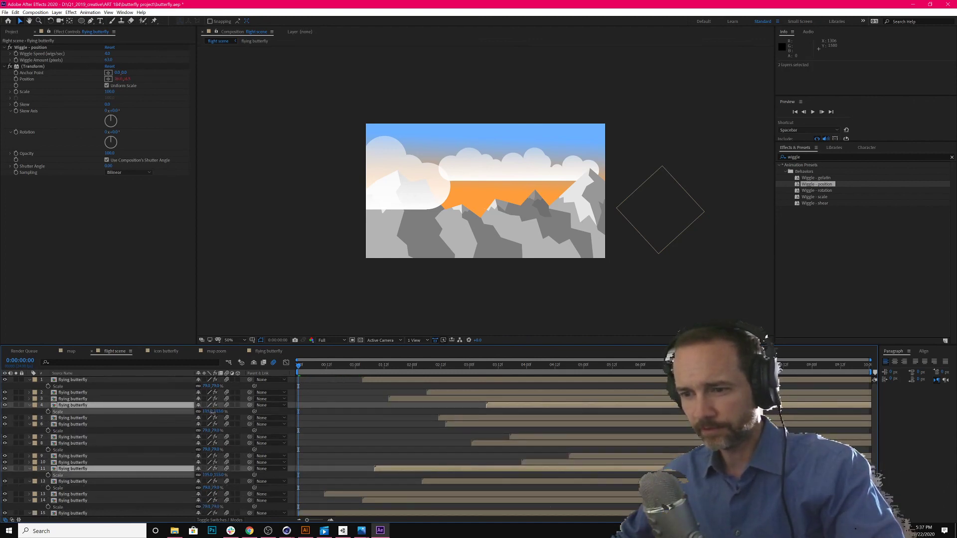
Preview the varied-size flock, show the project file list, and bring up OBS
key(space)
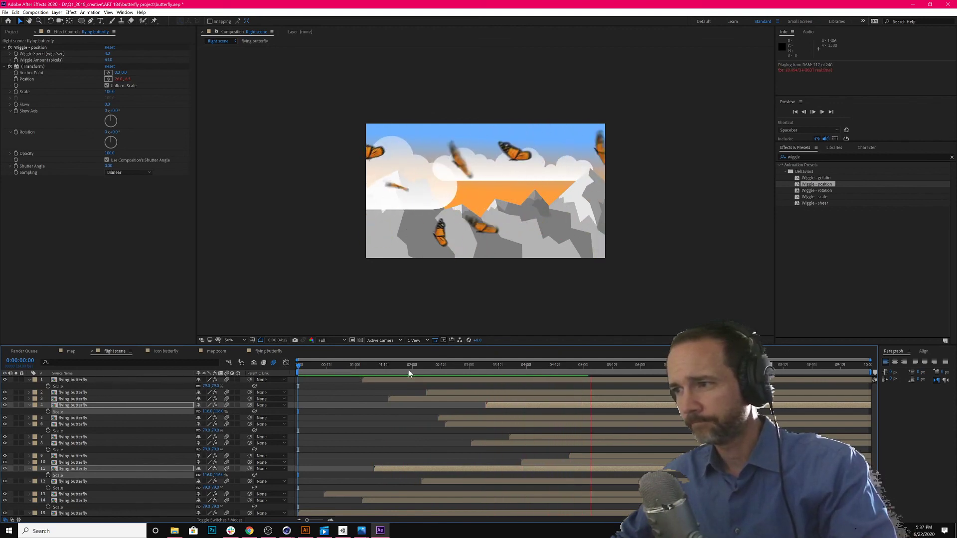
key(space)
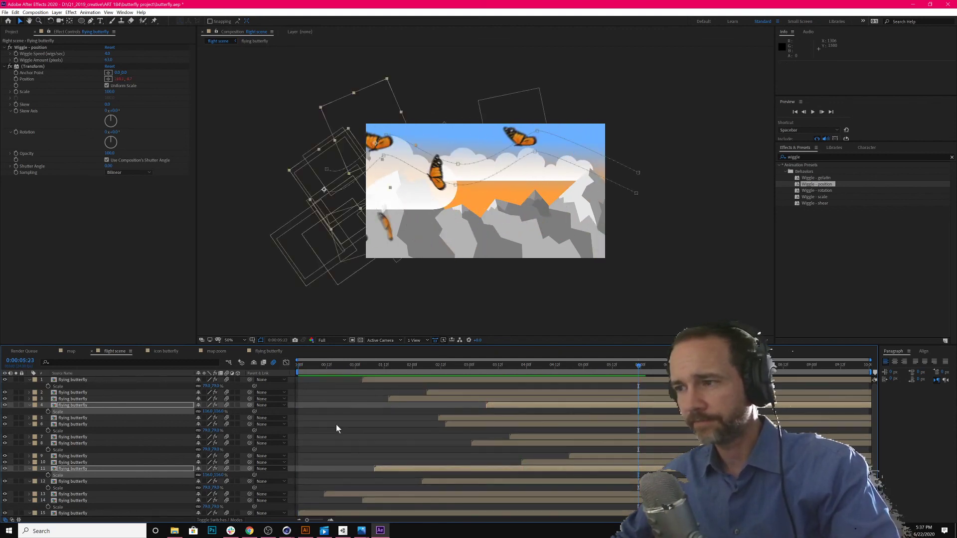
click(12, 32)
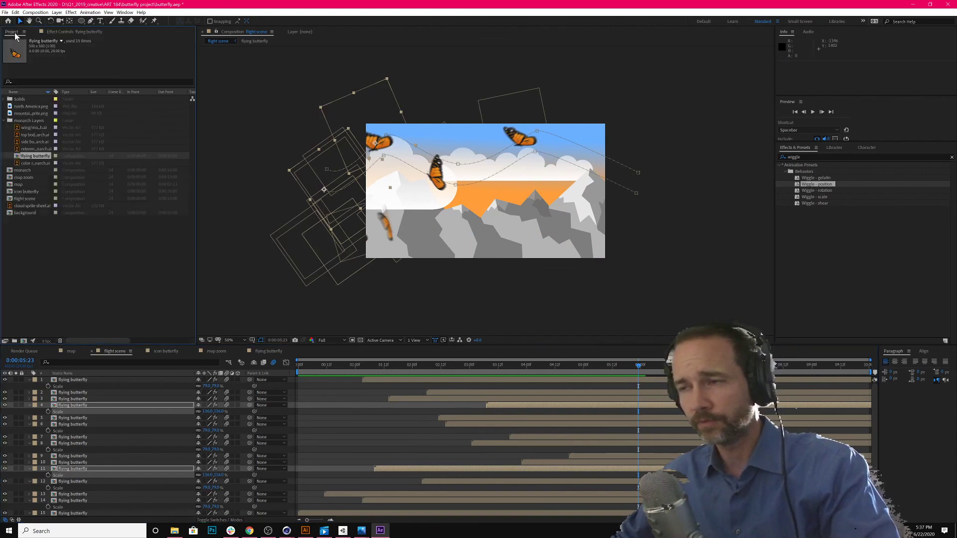
click(276, 533)
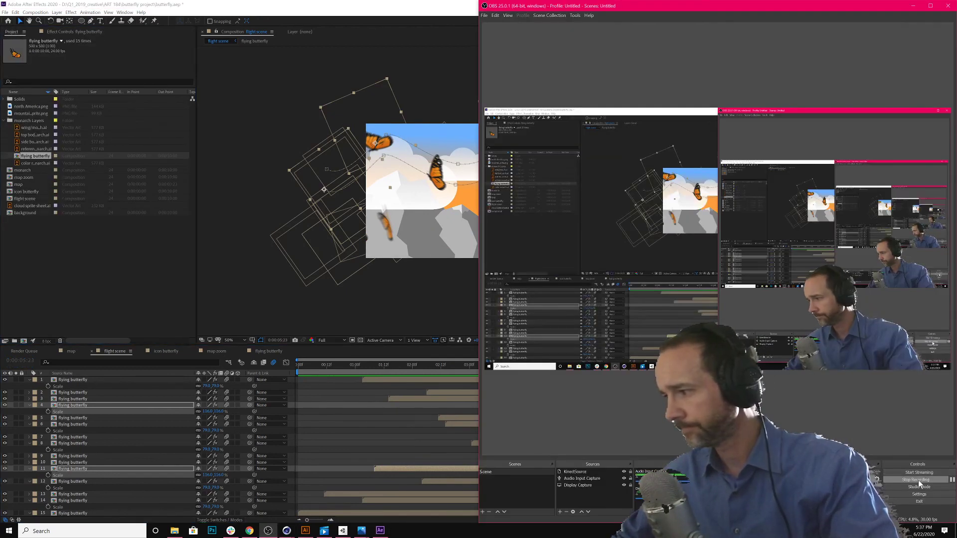